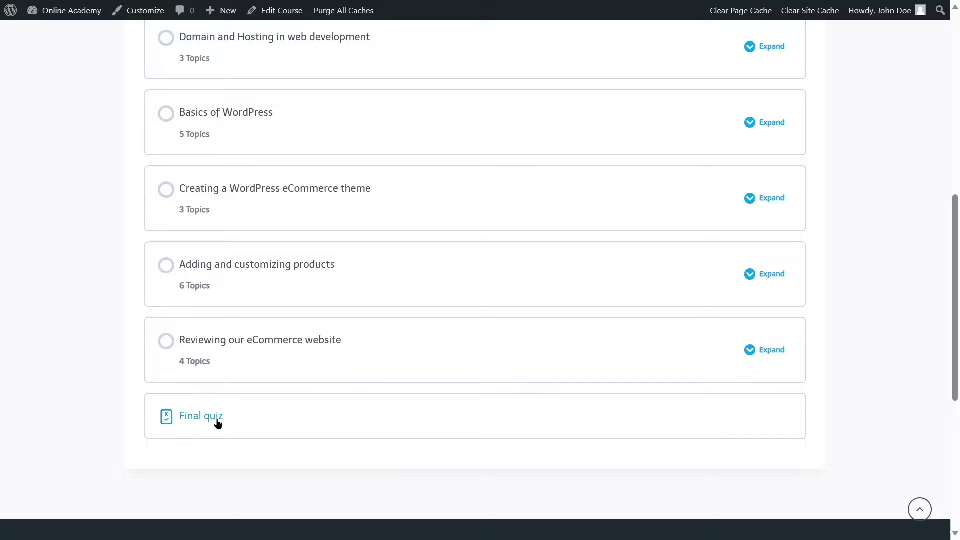
pyautogui.scroll(9, 592, 321)
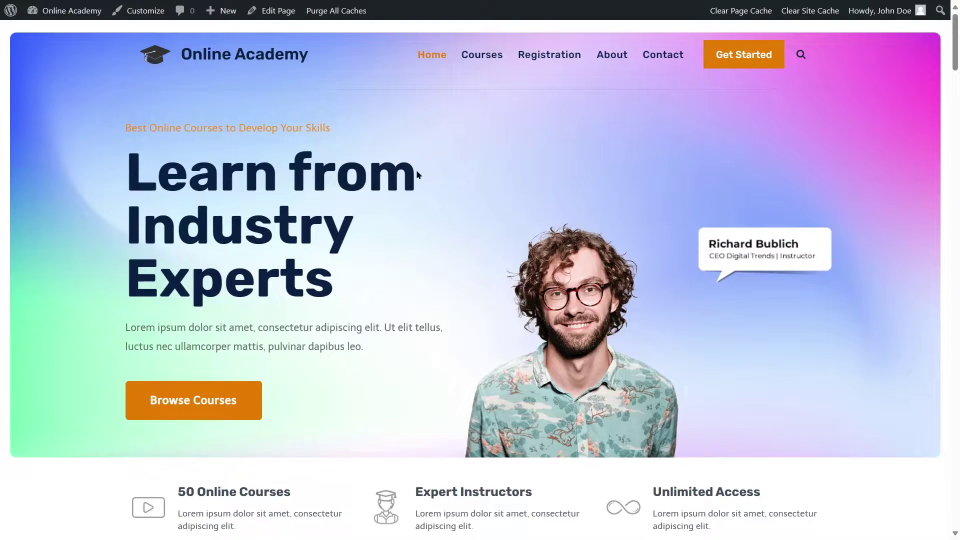
pyautogui.scroll(-5, 476, 229)
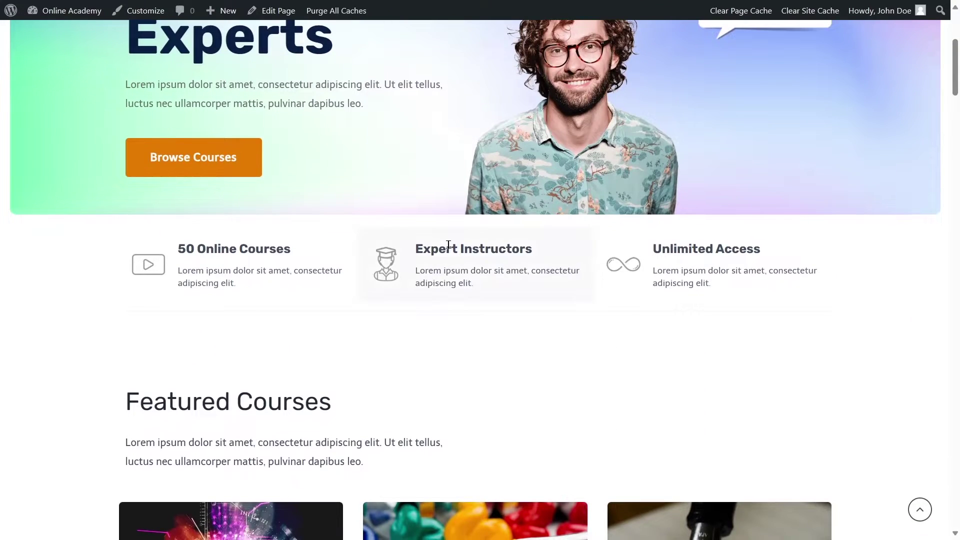
pyautogui.scroll(5, 450, 243)
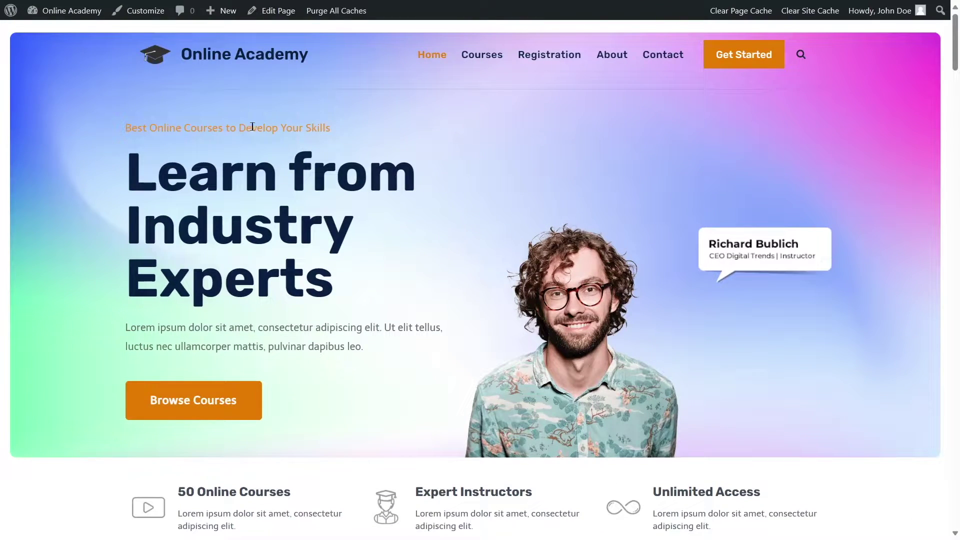
# Open the Online Academy site's admin dashboard and go to the LearnDash LMS course list.
pyautogui.moveTo(70, 12)
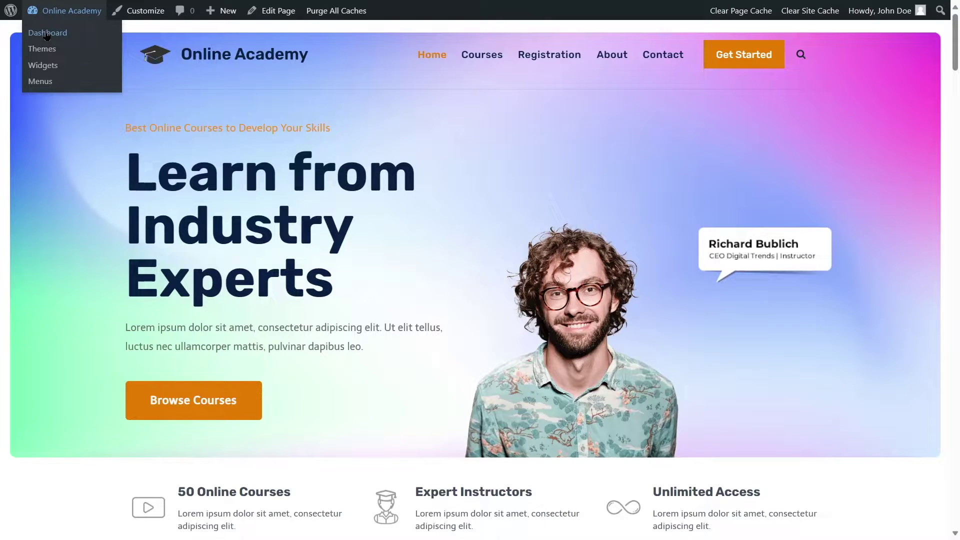
pyautogui.click(46, 35)
pyautogui.scroll(-4, 613, 180)
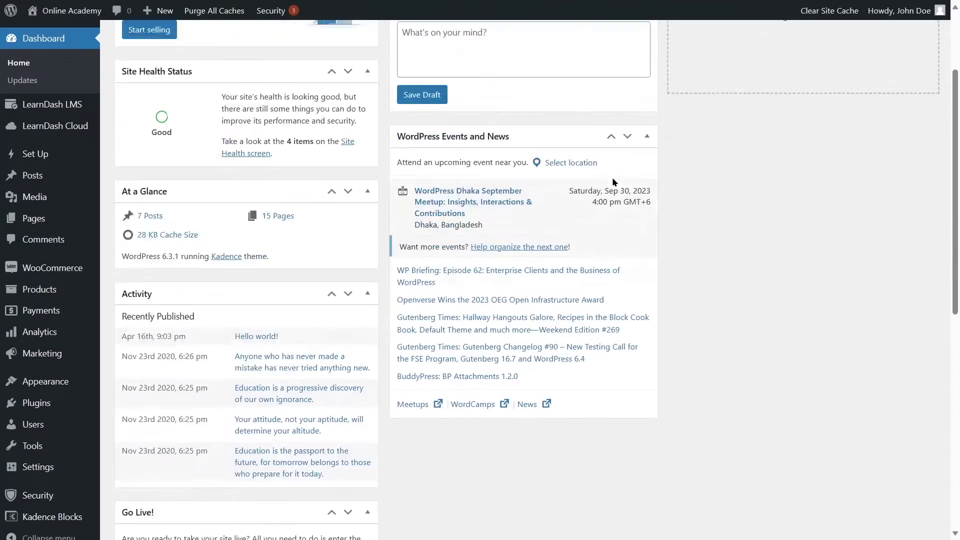
pyautogui.scroll(4, 614, 182)
pyautogui.click(47, 114)
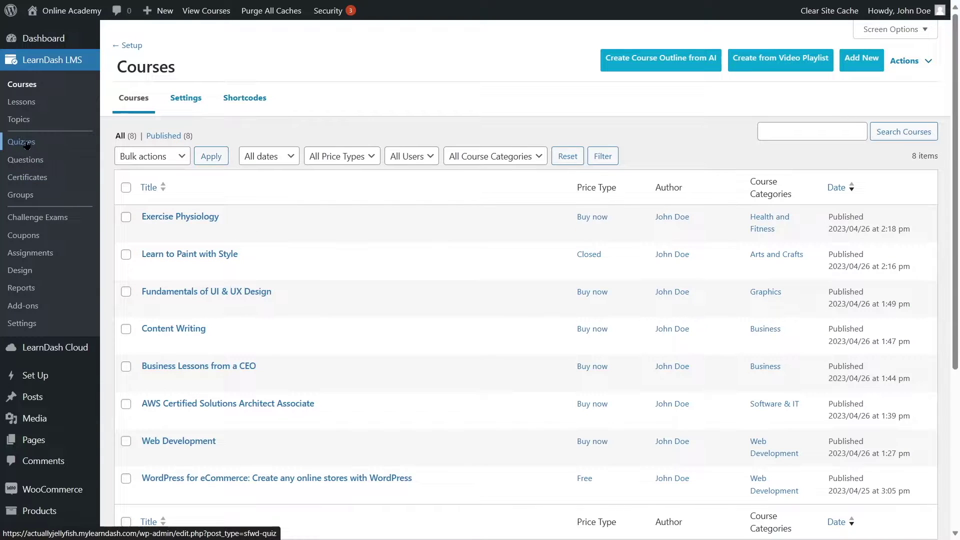
# Look at the existing LearnDash questions and start a new quiz from the quiz list.
pyautogui.click(36, 167)
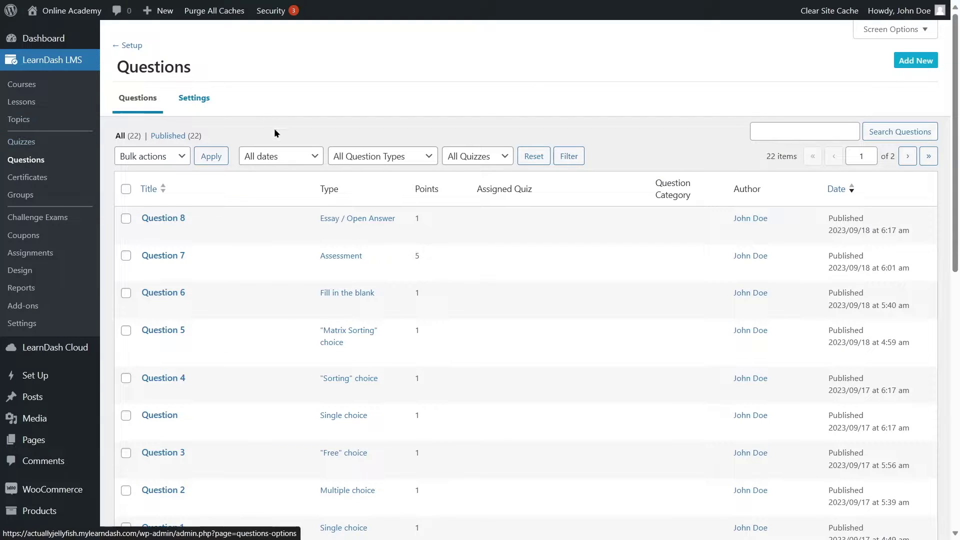
pyautogui.click(20, 143)
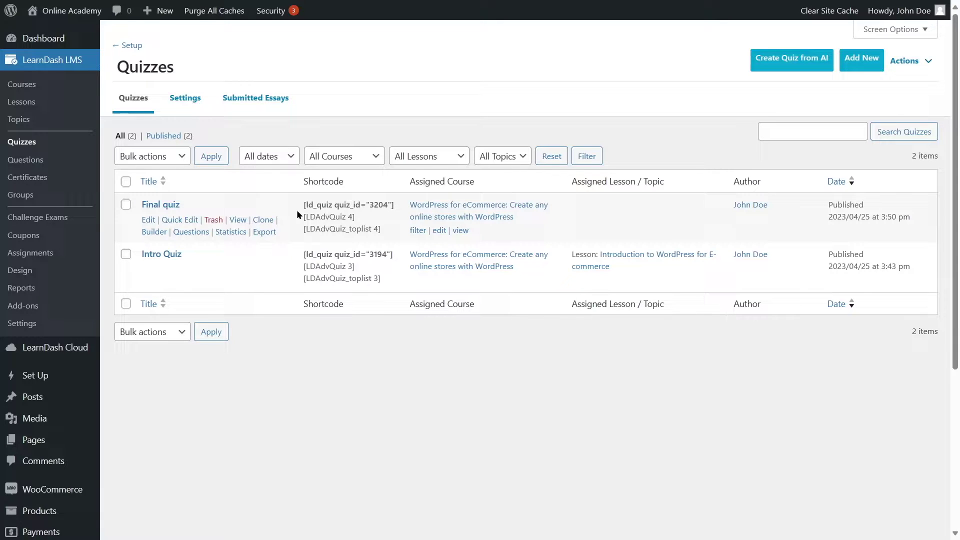
pyautogui.click(855, 68)
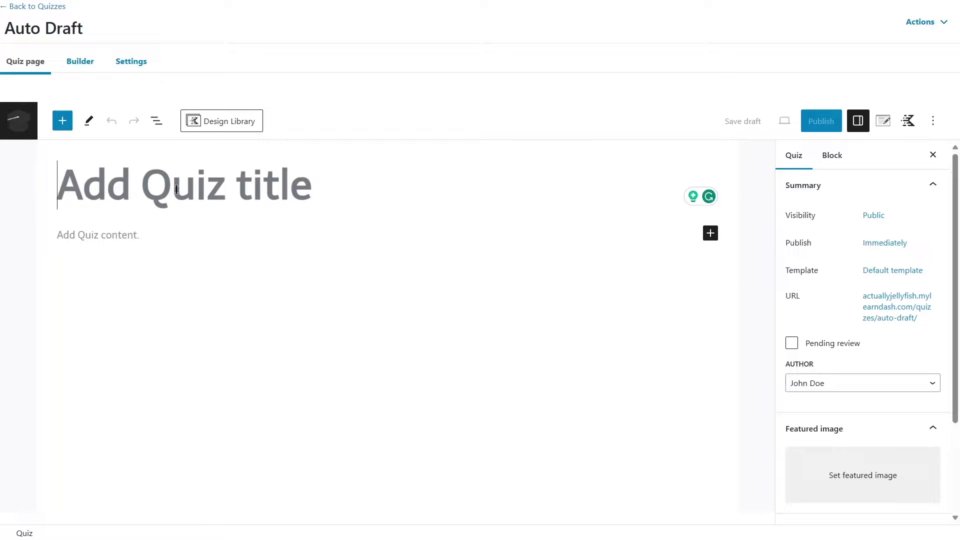
# Title the quiz "Mid Term" and enter the content "This is the mid-term quiz. Good Luck!".
pyautogui.write('Mid Term')
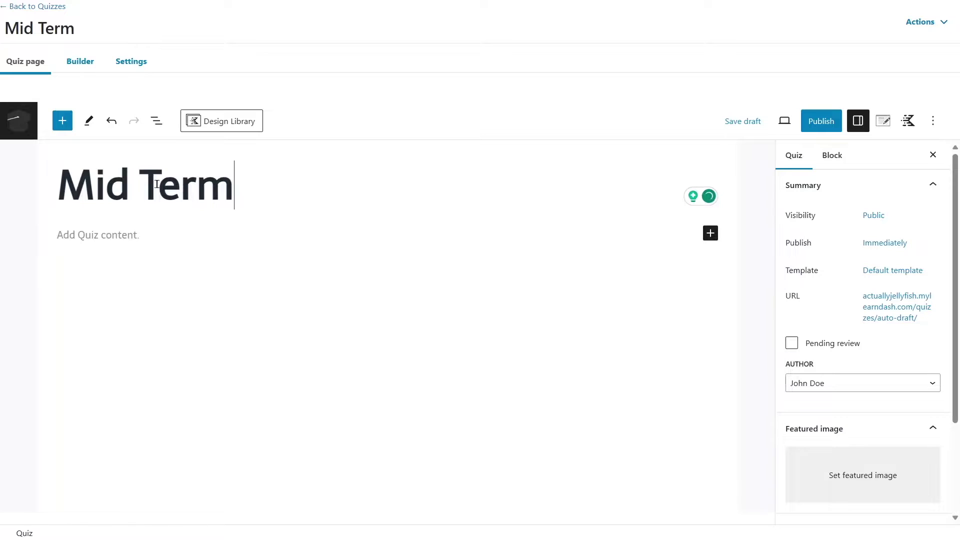
pyautogui.click(207, 229)
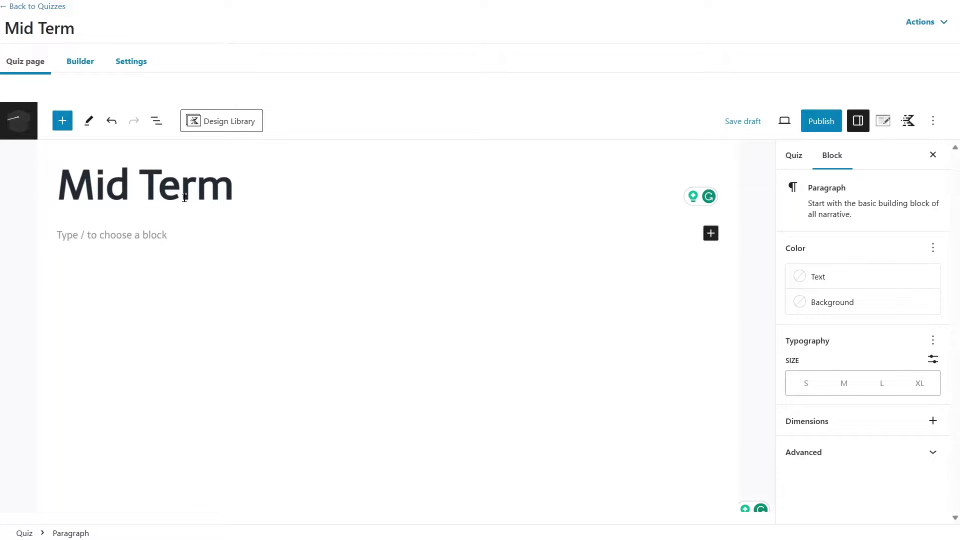
pyautogui.write('This is the mid-term quiz. Good Luck!')
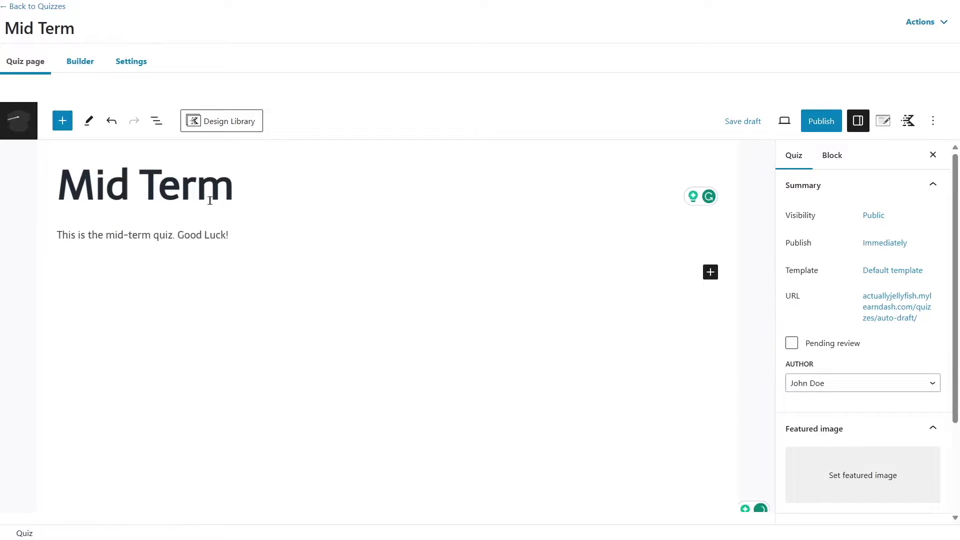
pyautogui.click(294, 228)
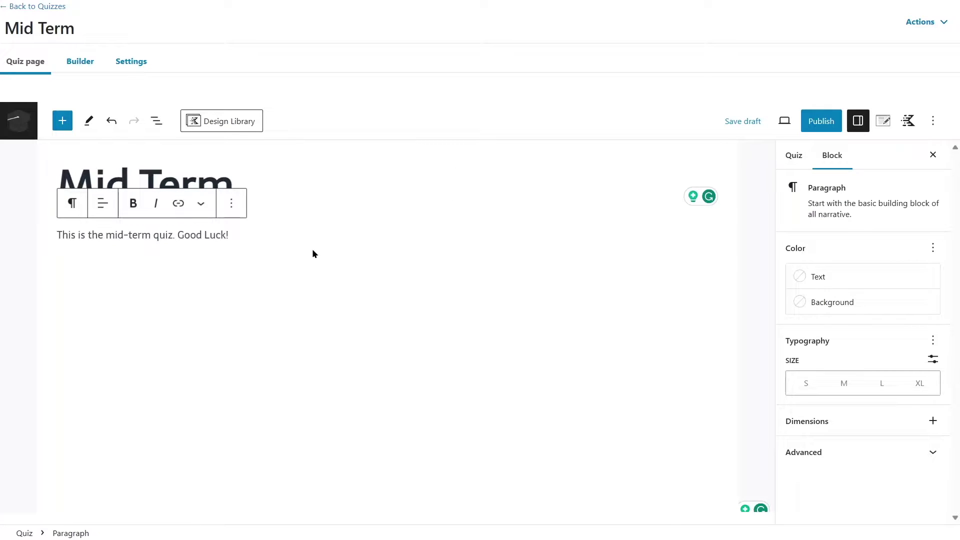
pyautogui.click(532, 251)
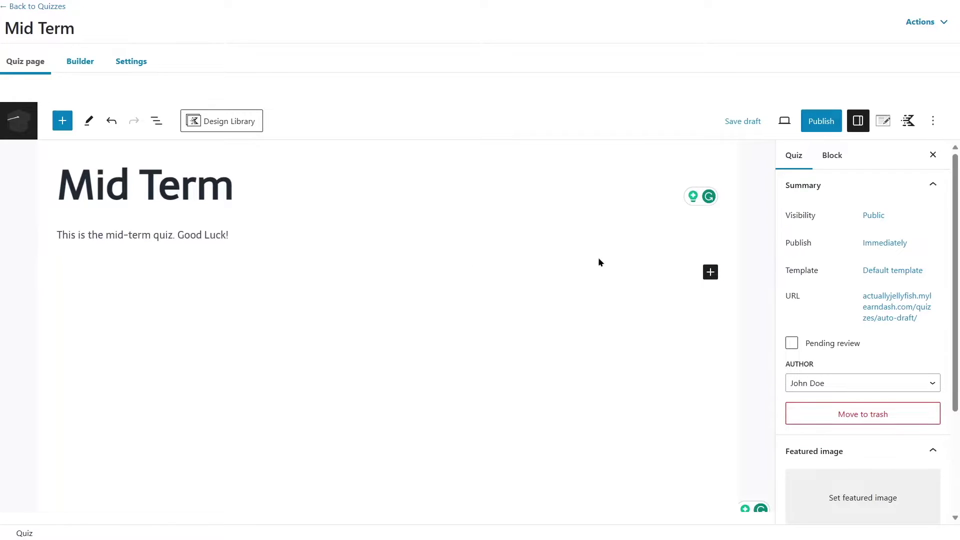
# Check the Mid Term quiz's summary settings and save the quiz as a draft.
pyautogui.scroll(-3, 818, 275)
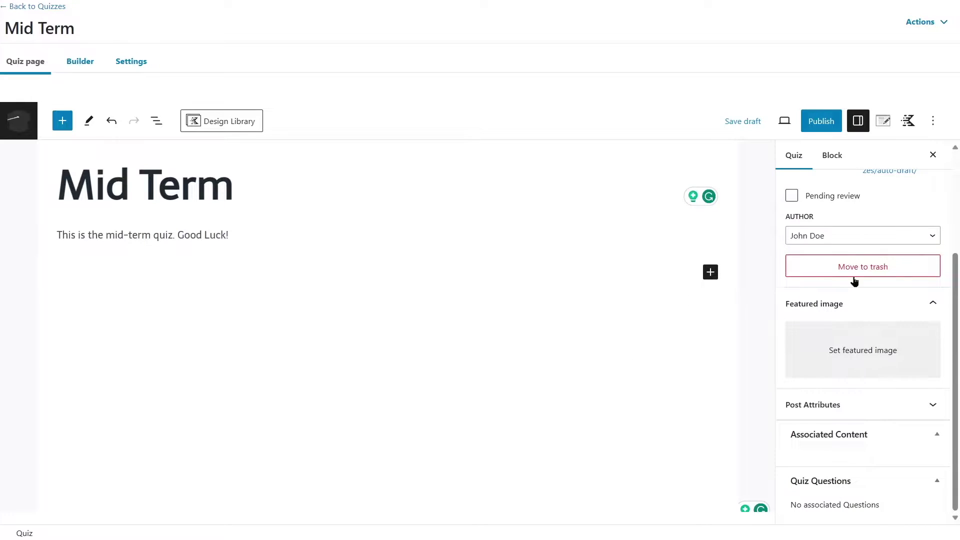
pyautogui.scroll(3, 854, 281)
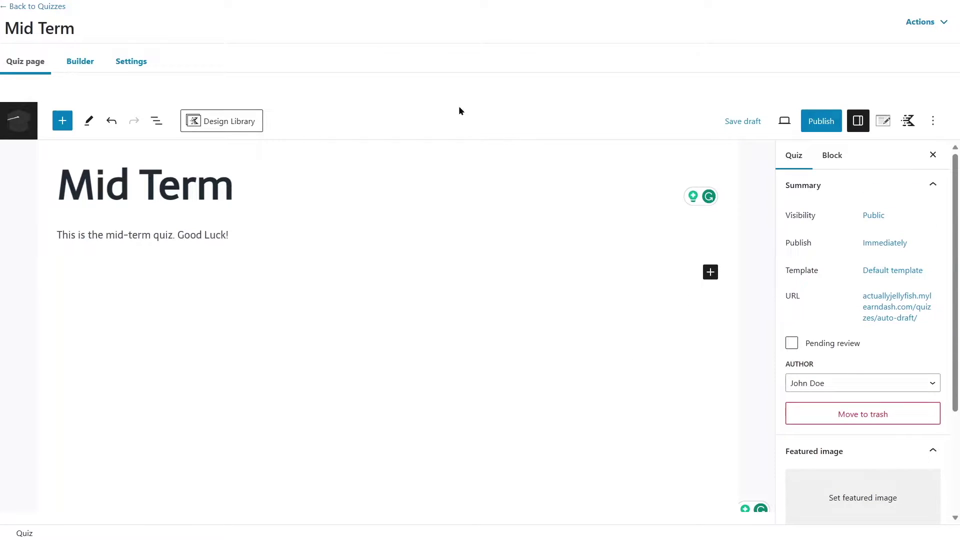
pyautogui.click(744, 121)
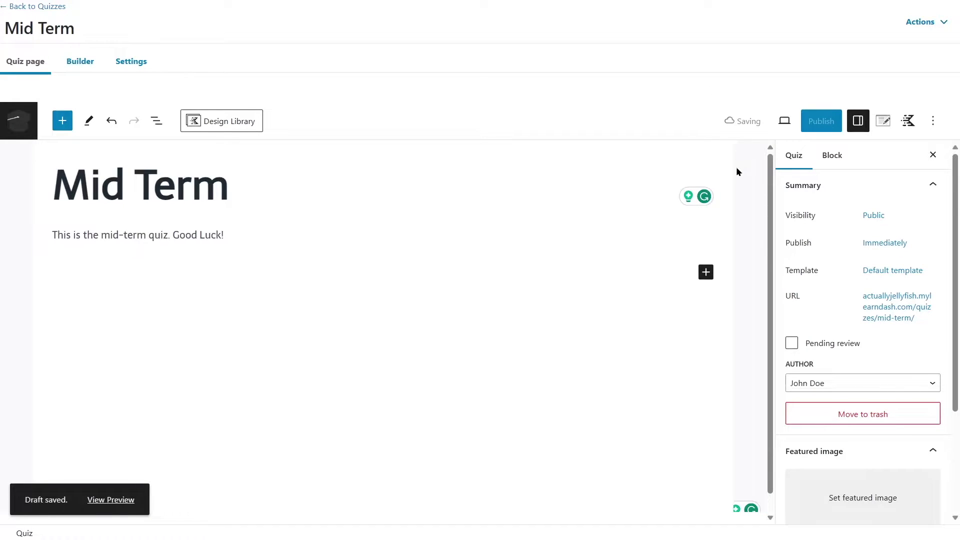
# Add a new question titled "WP Mid-Question 1" to the quiz in the quiz builder.
pyautogui.click(82, 67)
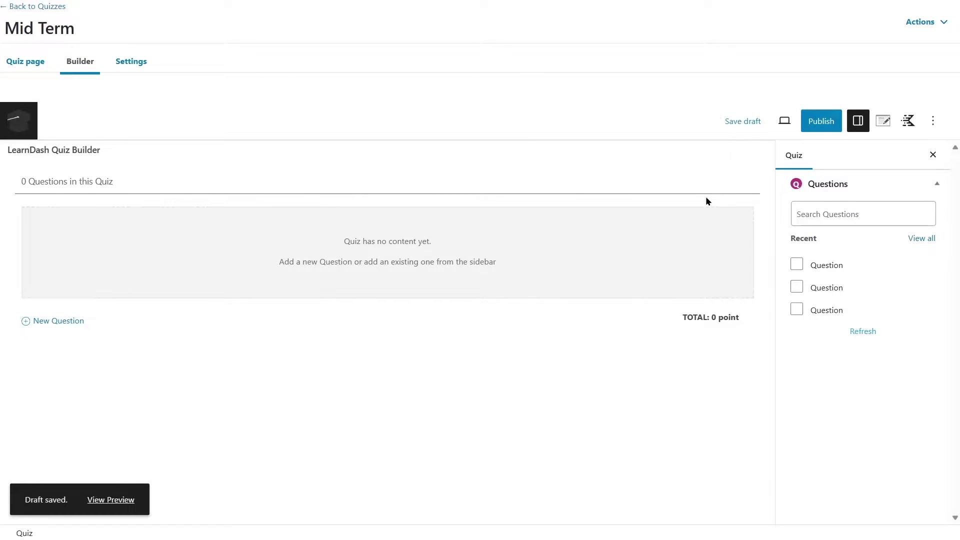
pyautogui.moveTo(840, 293)
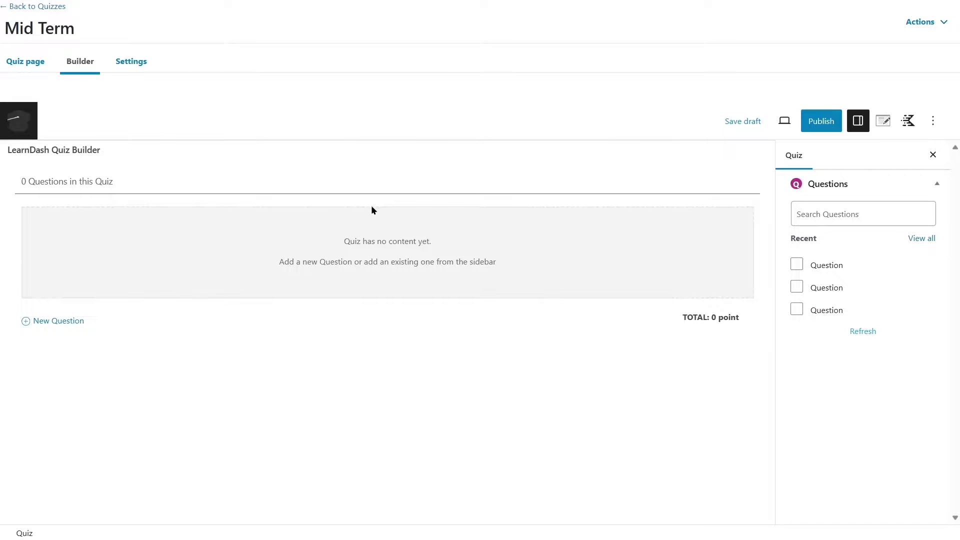
pyautogui.click(59, 322)
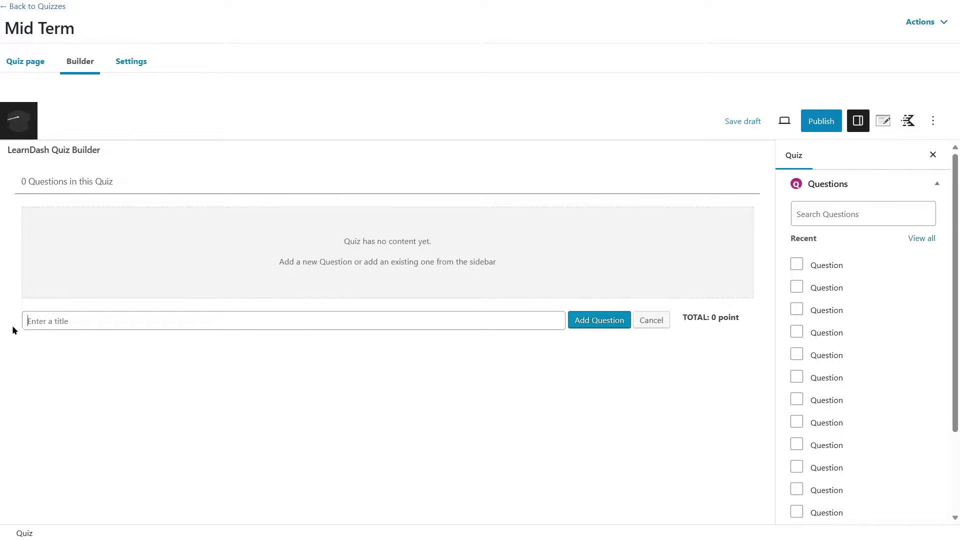
pyautogui.write('WP Mid-Question 1')
pyautogui.click(576, 325)
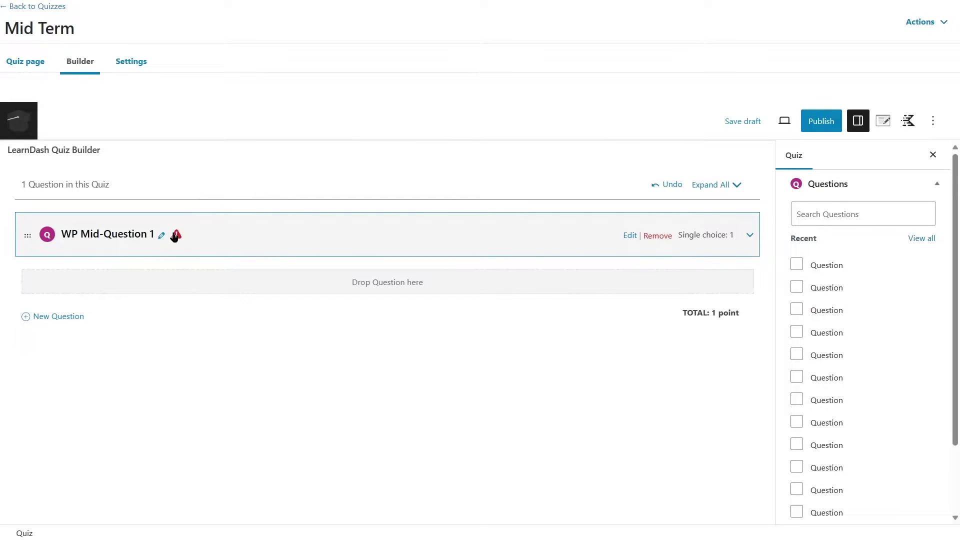
pyautogui.moveTo(175, 236)
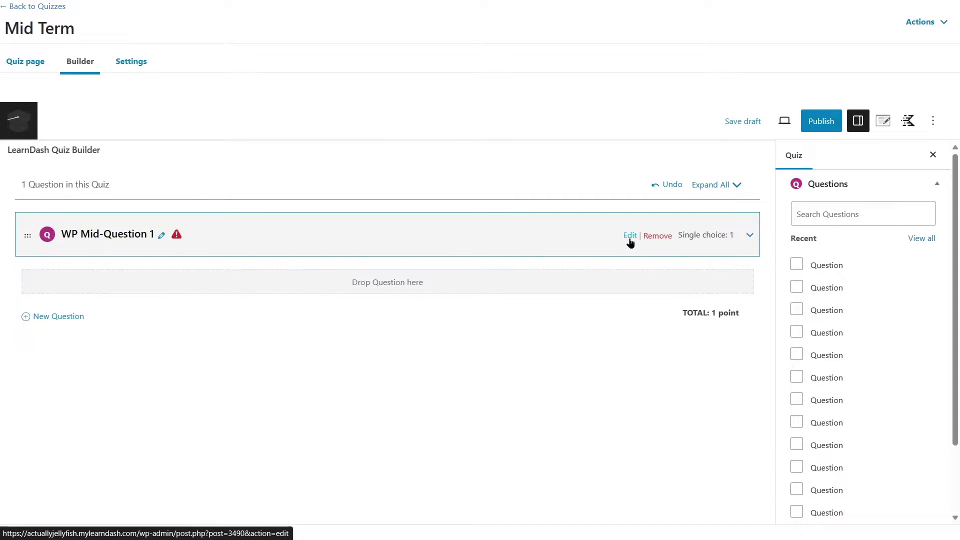
# Expand WP Mid-Question 1 and choose Single choice as its question type.
pyautogui.click(750, 235)
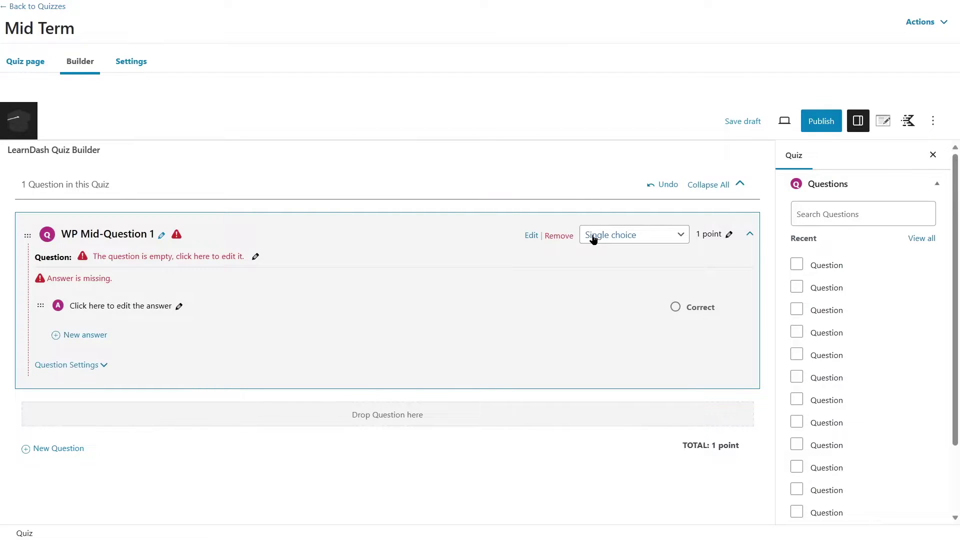
pyautogui.click(681, 238)
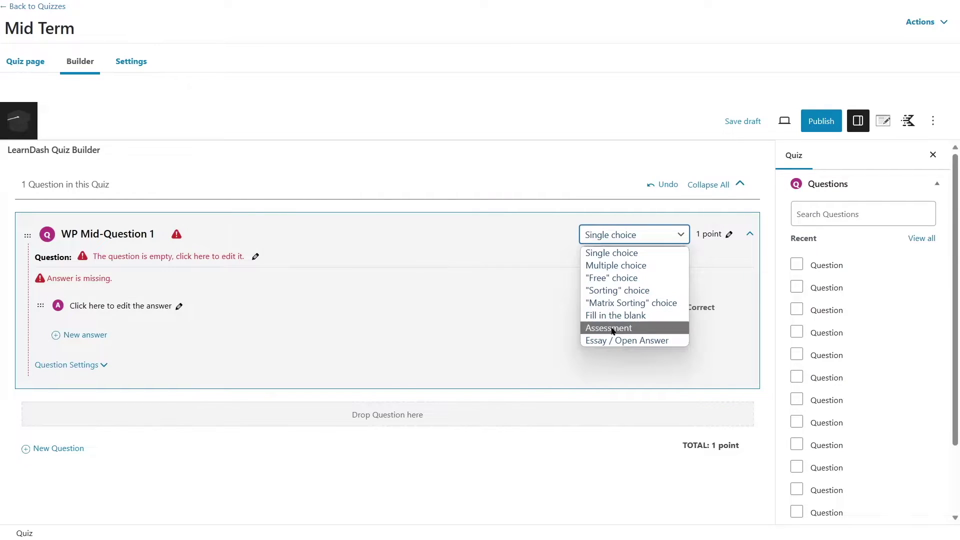
pyautogui.click(614, 256)
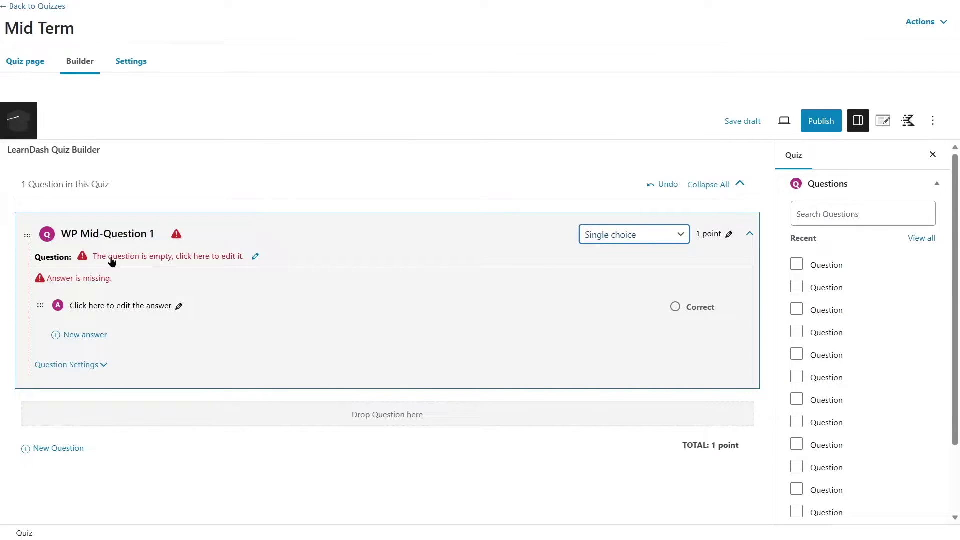
# Enter and save the question text "How many types of post formats are available in WordPress?" for WP Mid-Question 1.
pyautogui.click(166, 259)
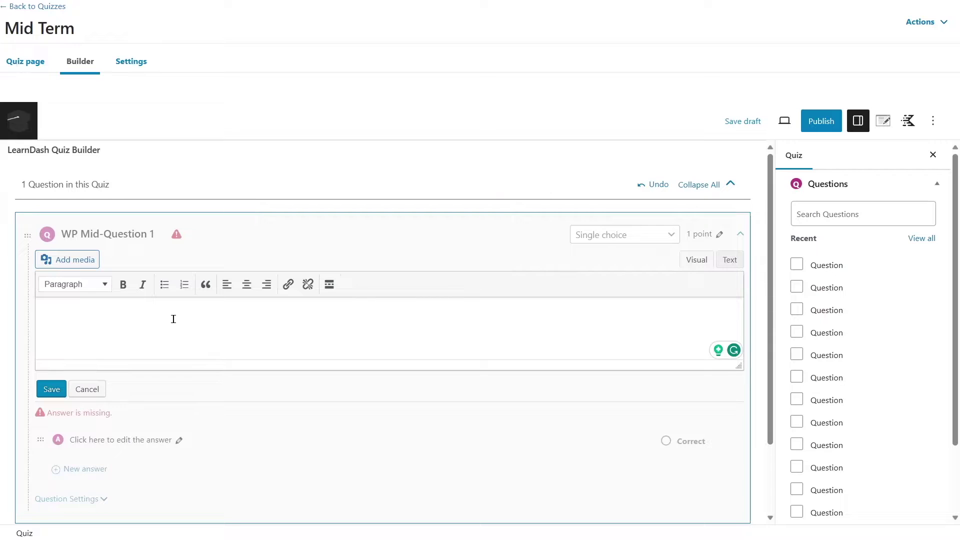
pyautogui.write('How many types of post formats are available in WordPress?')
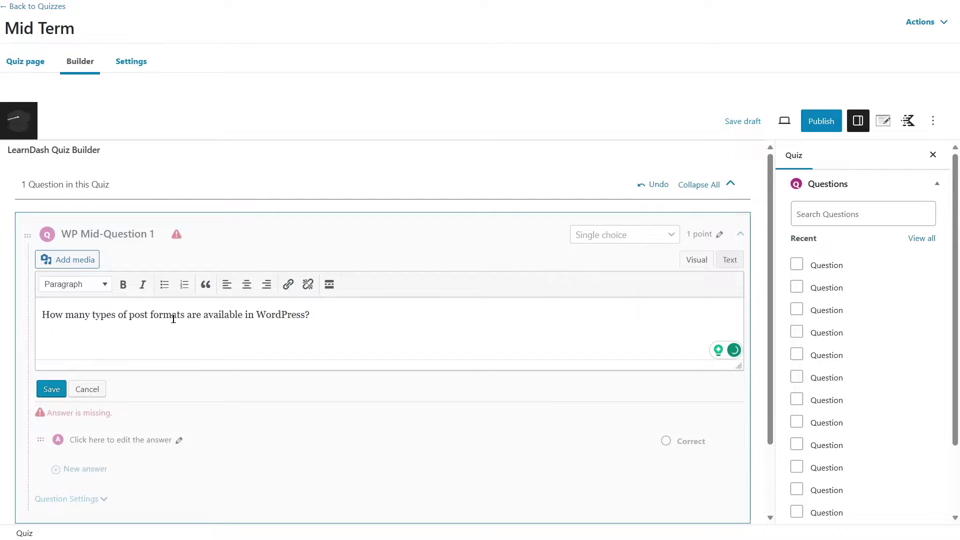
pyautogui.click(52, 390)
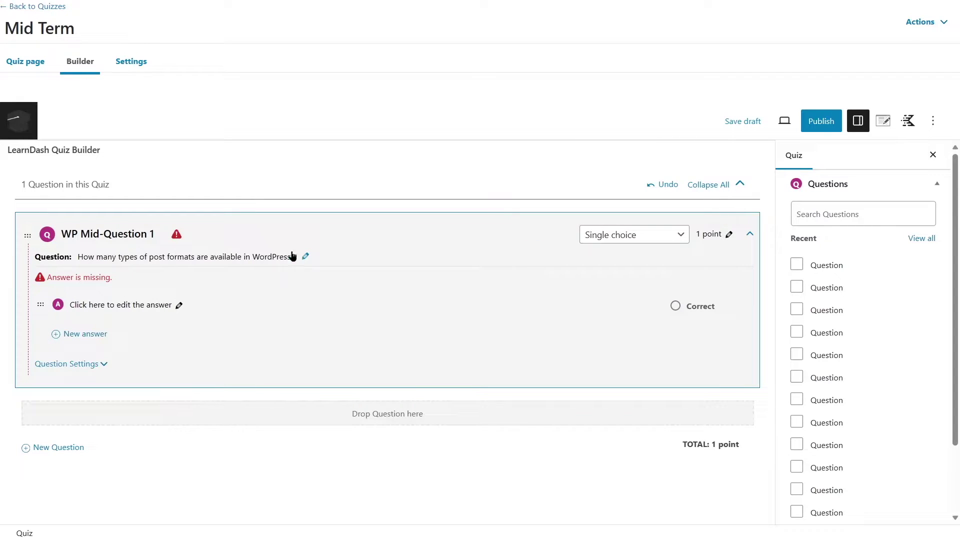
pyautogui.click(305, 256)
# Fill in the first answer of WP Mid-Question 1 as 10 and close the answer's editor.
pyautogui.click(131, 305)
pyautogui.click(132, 310)
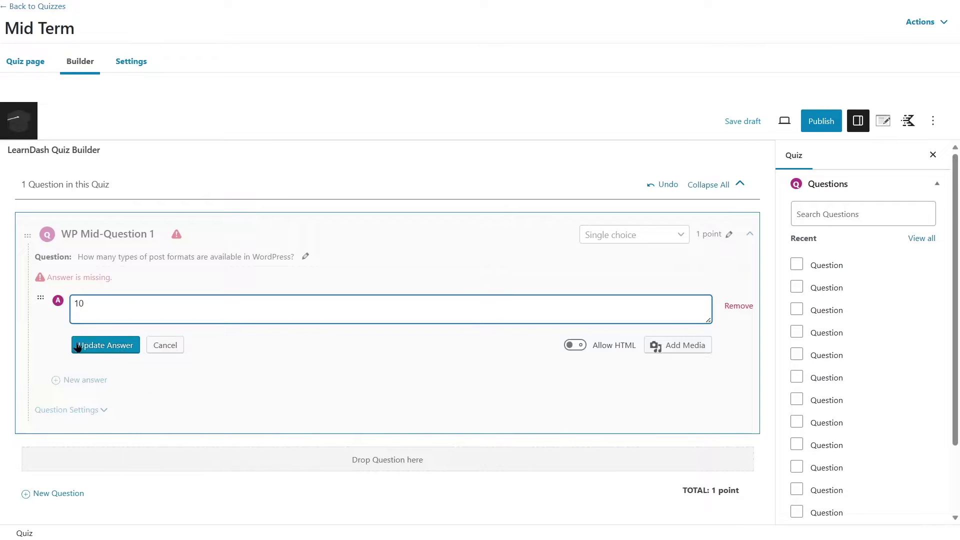
pyautogui.click(100, 350)
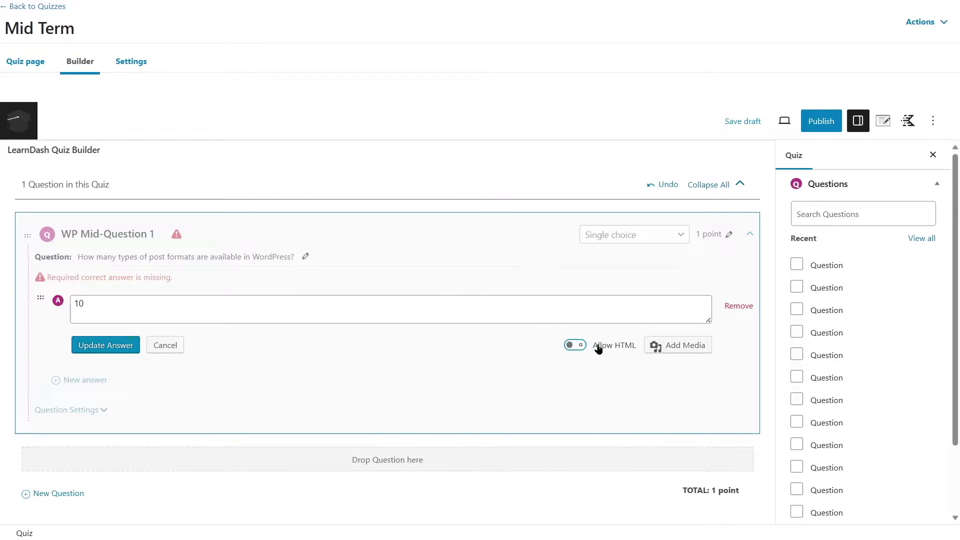
pyautogui.click(154, 349)
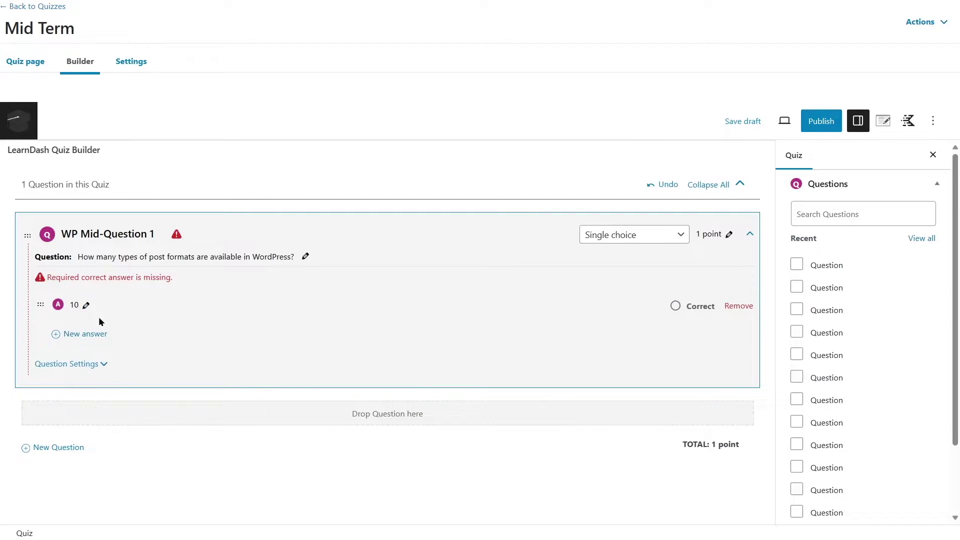
# Add 11 as the second answer of WP Mid-Question 1.
pyautogui.click(75, 334)
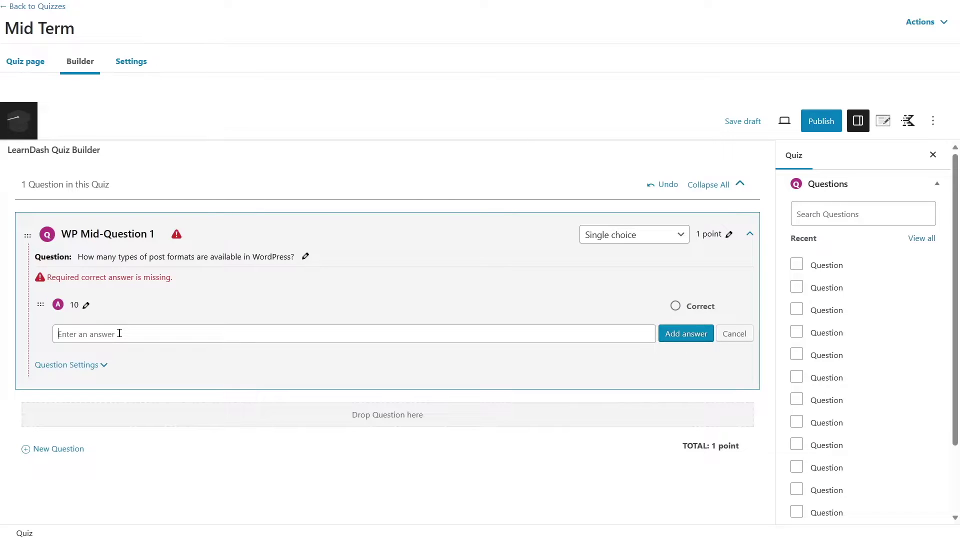
pyautogui.write('1')
pyautogui.press('Return')
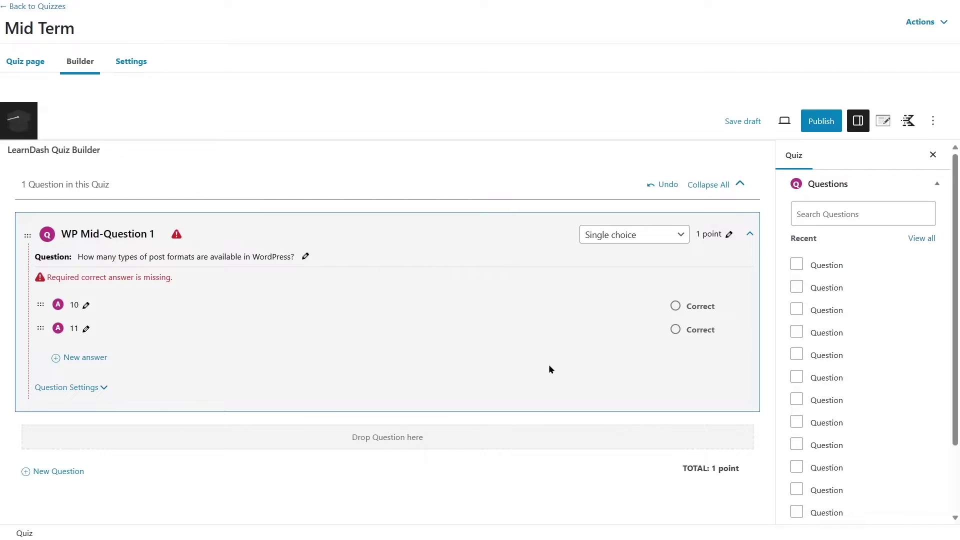
pyautogui.click(75, 334)
pyautogui.doubleClick(84, 336)
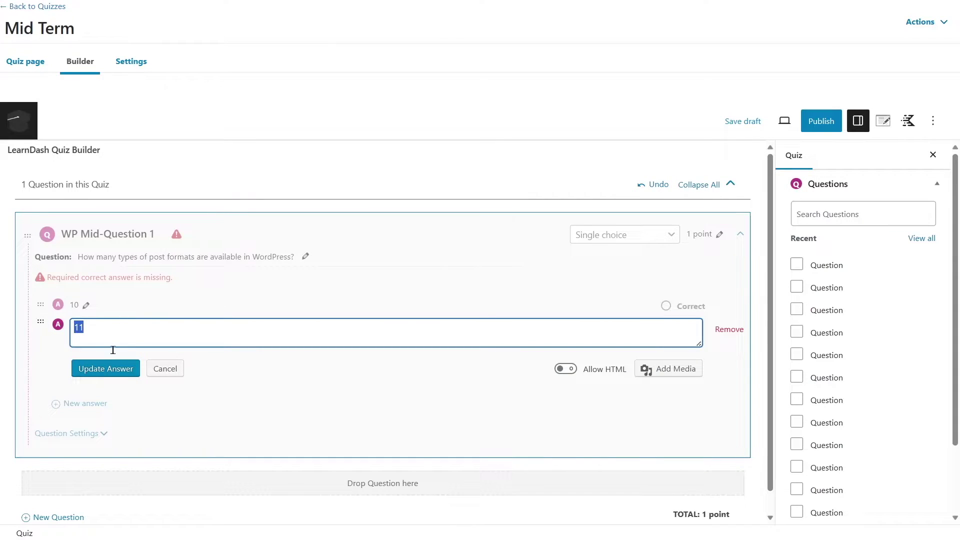
pyautogui.click(160, 370)
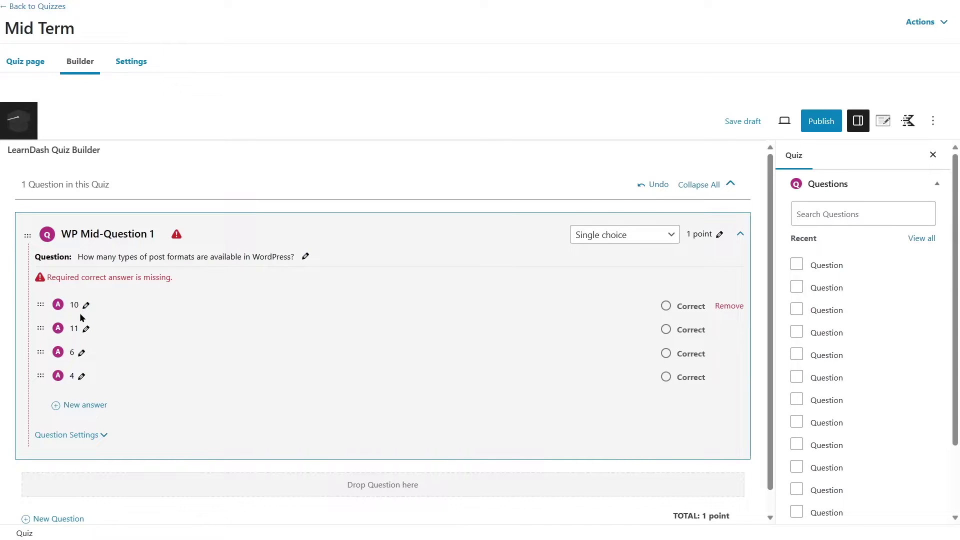
# Mark 11 as the correct answer of WP Mid-Question 1.
pyautogui.moveTo(46, 279); pyautogui.dragTo(158, 278)
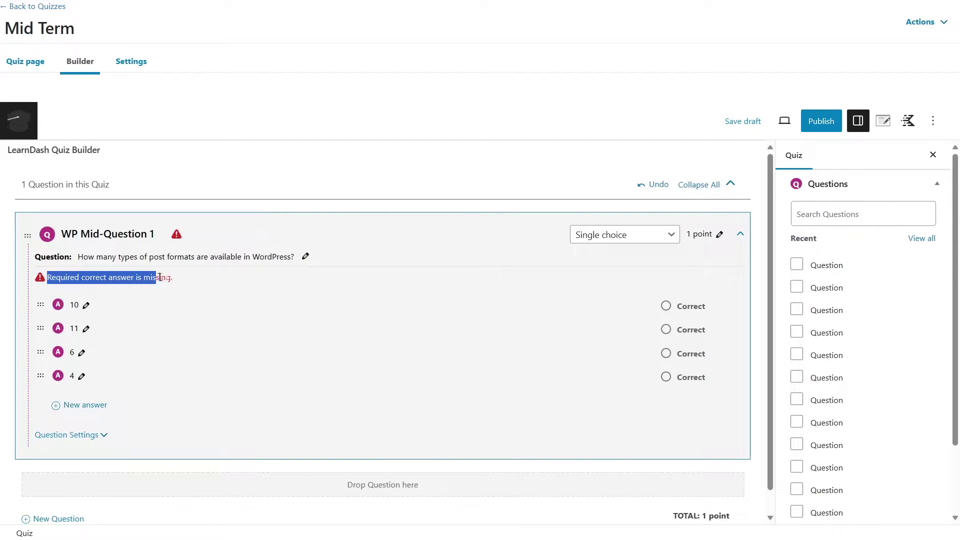
pyautogui.click(78, 277)
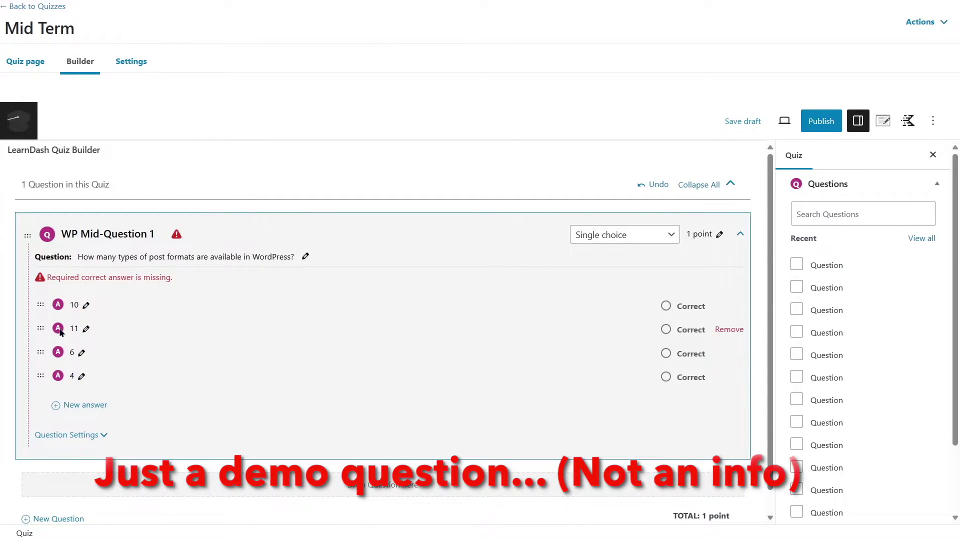
pyautogui.click(666, 329)
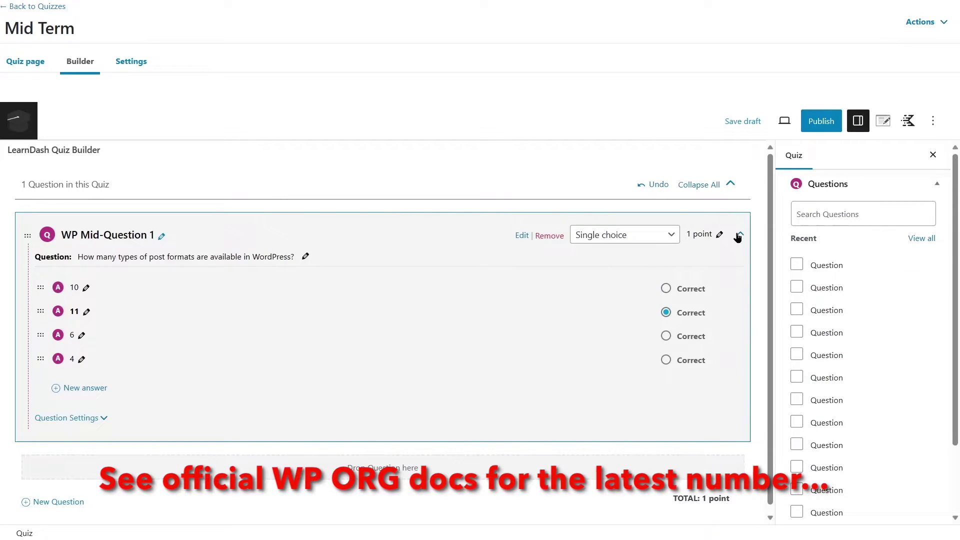
# Open the question settings of WP Mid-Question 1 and look through the correct and incorrect answer message fields.
pyautogui.click(99, 420)
pyautogui.scroll(5, 148, 357)
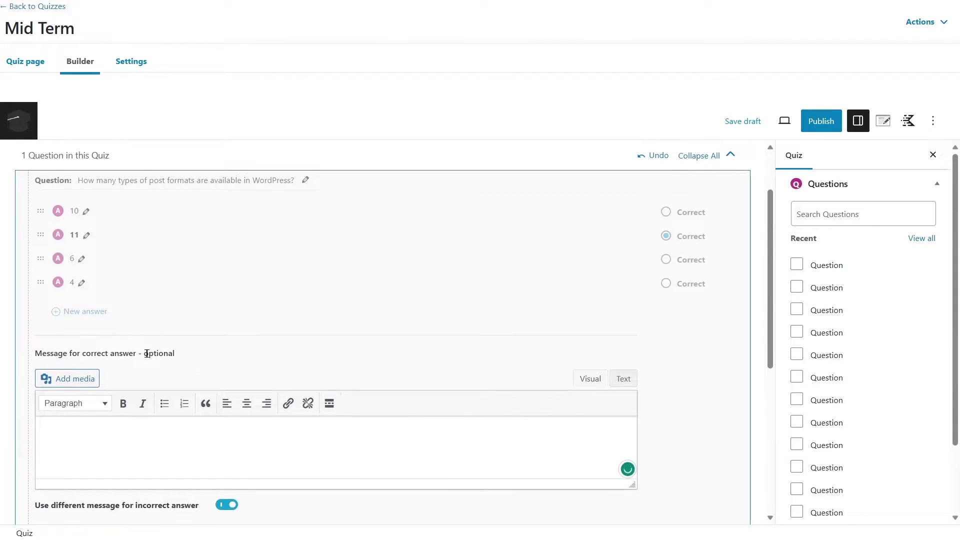
pyautogui.scroll(-2, 148, 353)
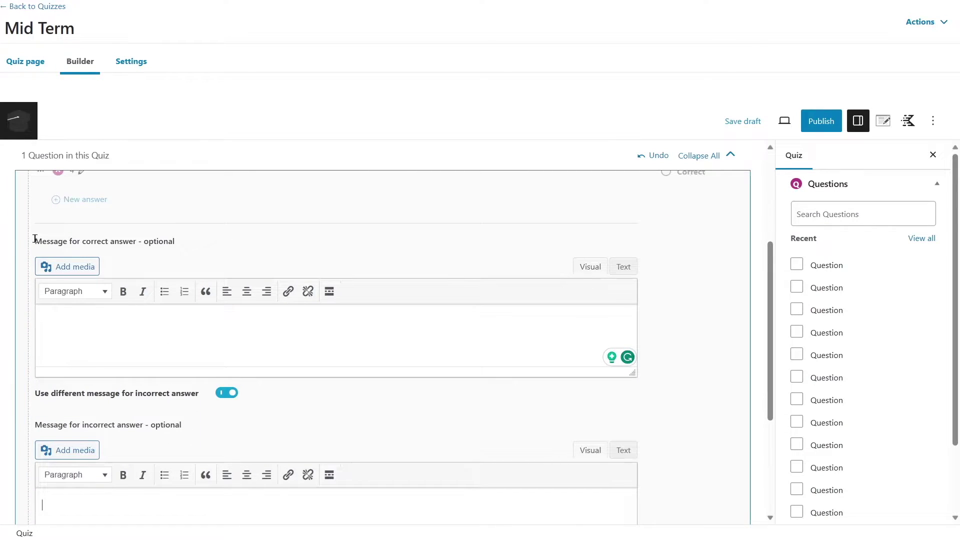
pyautogui.scroll(-2, 157, 243)
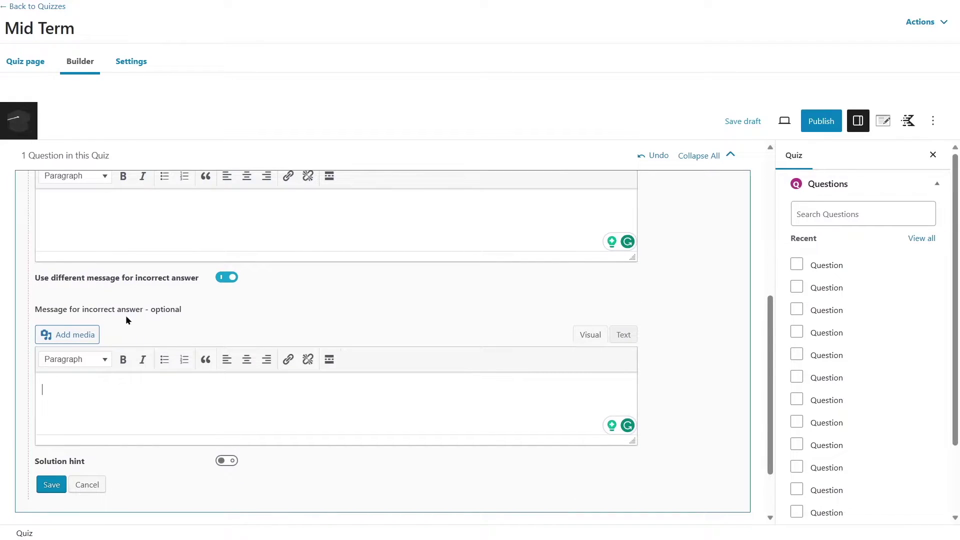
# Switch the different message for incorrect answers off and back on for WP Mid-Question 1.
pyautogui.click(227, 278)
pyautogui.click(225, 278)
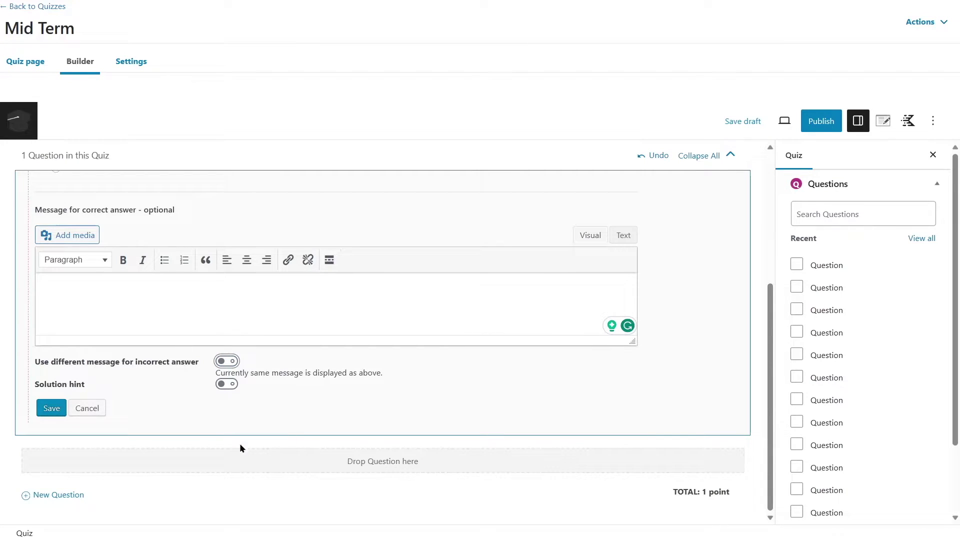
pyautogui.click(227, 362)
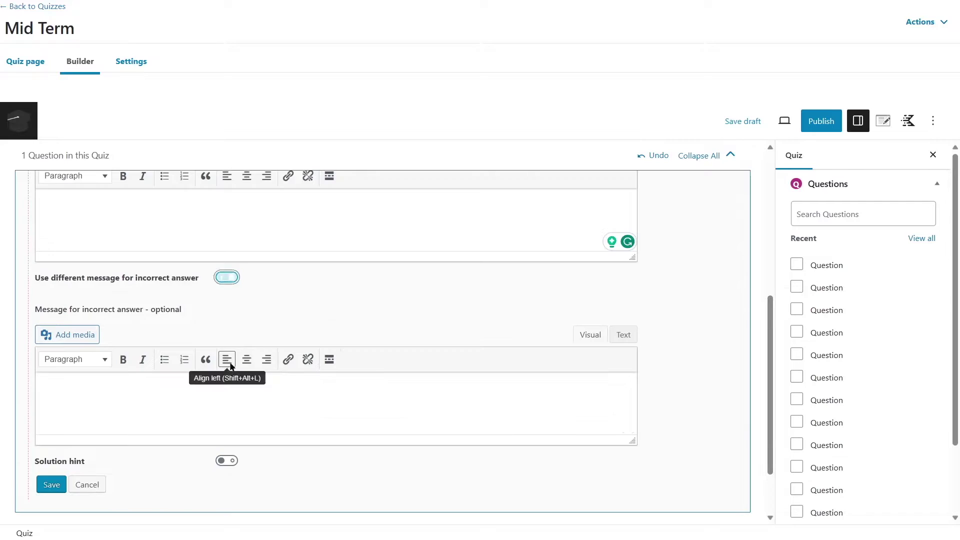
# Enter "Correct Answer!" as the correct-answer message and "Your answer is incorrect." as the incorrect-answer message.
pyautogui.scroll(3, 150, 380)
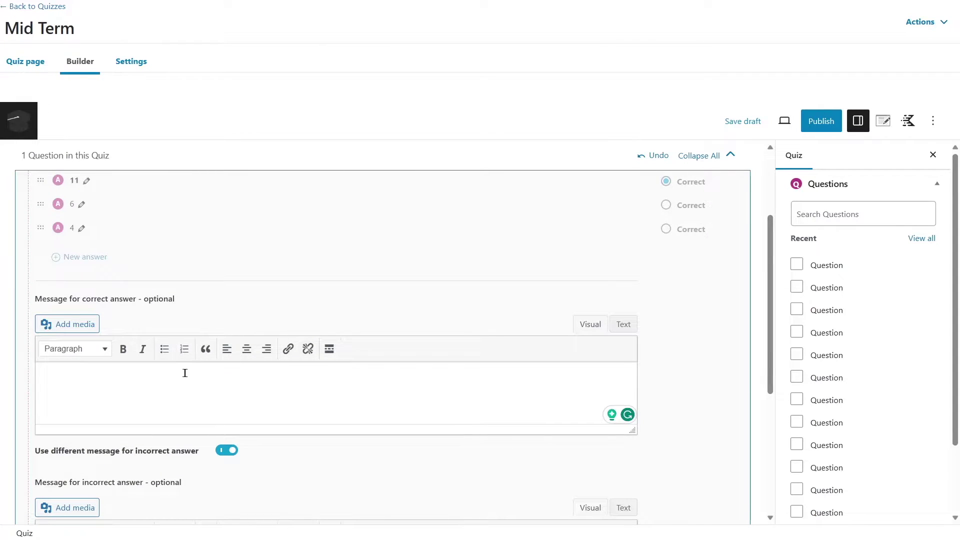
pyautogui.write('Correct Answer!')
pyautogui.scroll(-3, 370, 320)
pyautogui.click(199, 458)
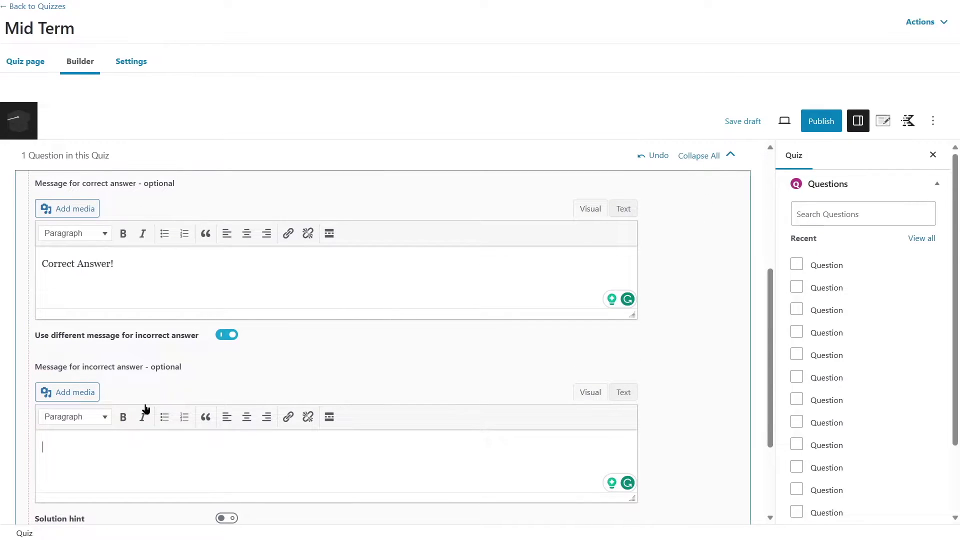
pyautogui.write('Your answer is incorrect.')
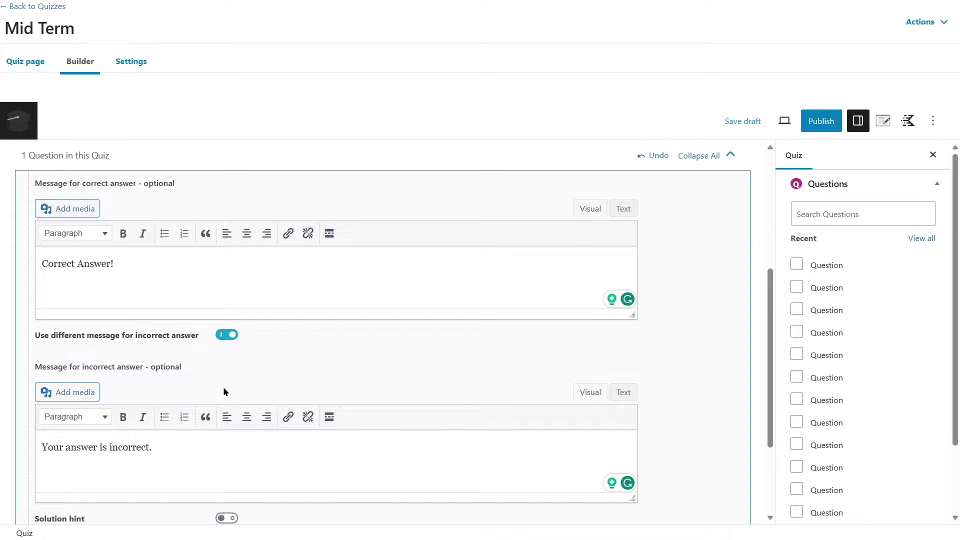
# Switch the solution hint of WP Mid-Question 1 on and back off.
pyautogui.scroll(-3, 225, 388)
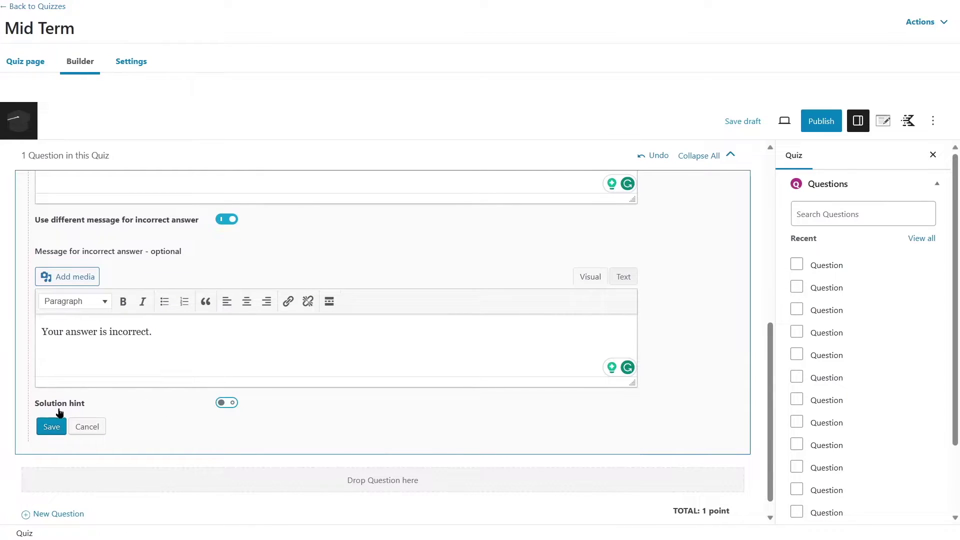
pyautogui.click(226, 405)
pyautogui.scroll(-3, 225, 403)
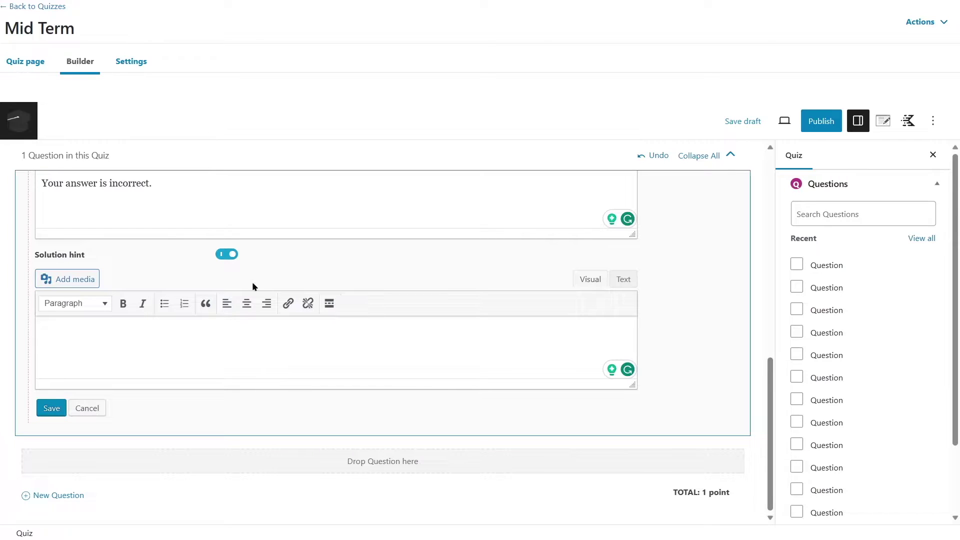
pyautogui.click(225, 255)
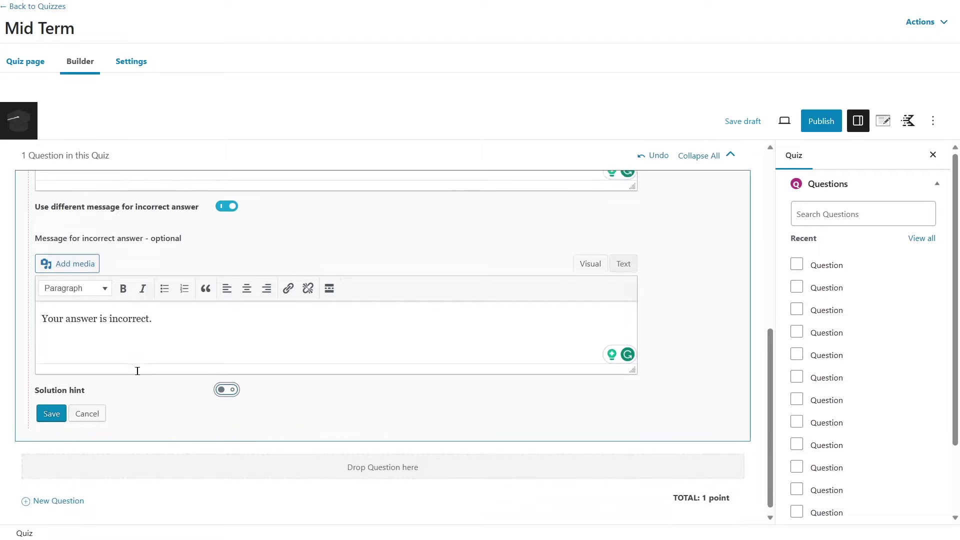
# Save the question settings and collapse WP Mid-Question 1.
pyautogui.click(53, 414)
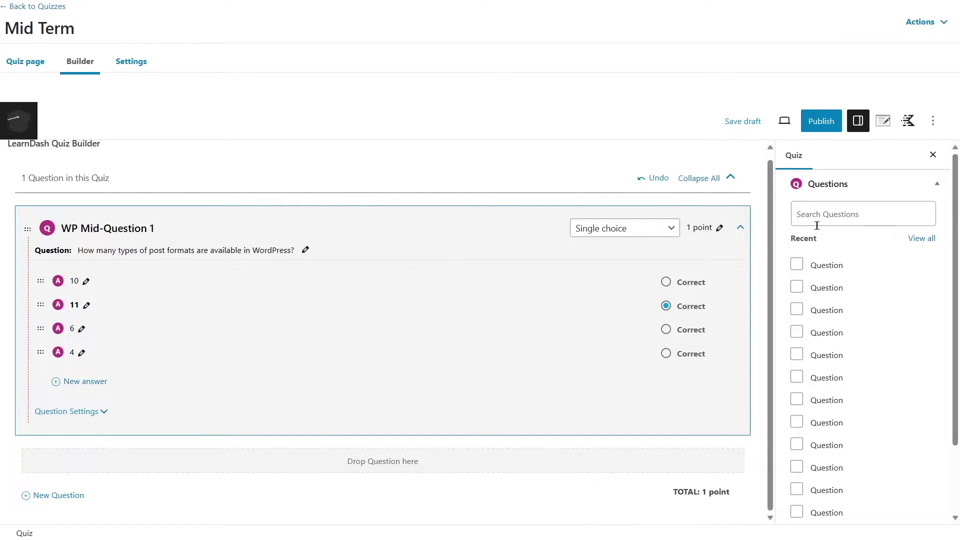
pyautogui.click(740, 230)
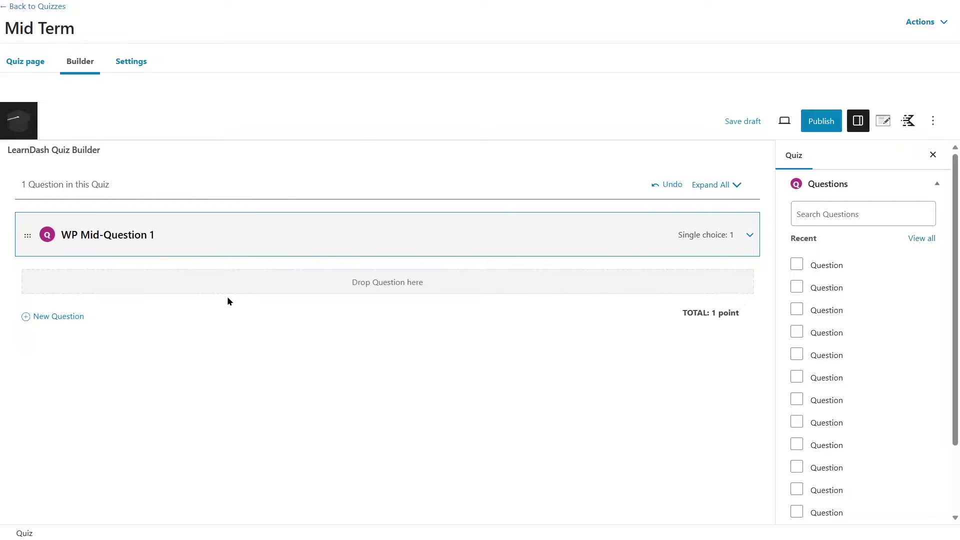
# Add a new question titled WP Mid-Question 2 to the quiz.
pyautogui.scroll(-2, 850, 349)
pyautogui.scroll(2, 860, 349)
pyautogui.click(45, 320)
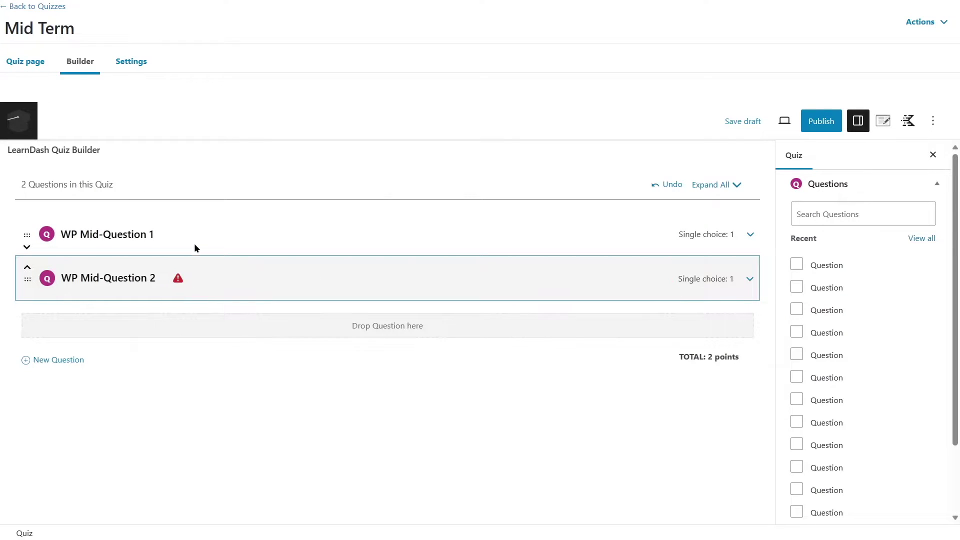
# Expand WP Mid-Question 2 and choose Multiple choice as its question type.
pyautogui.click(750, 279)
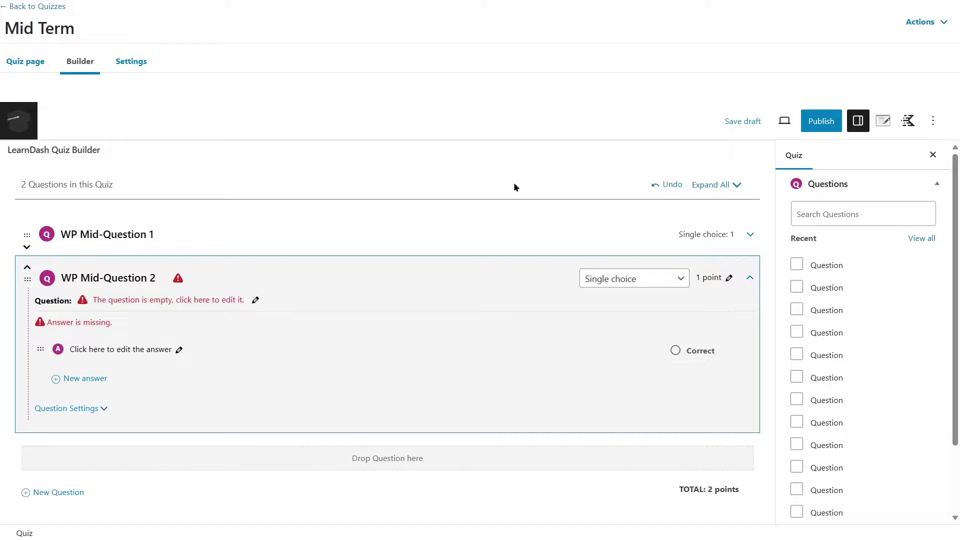
pyautogui.click(636, 278)
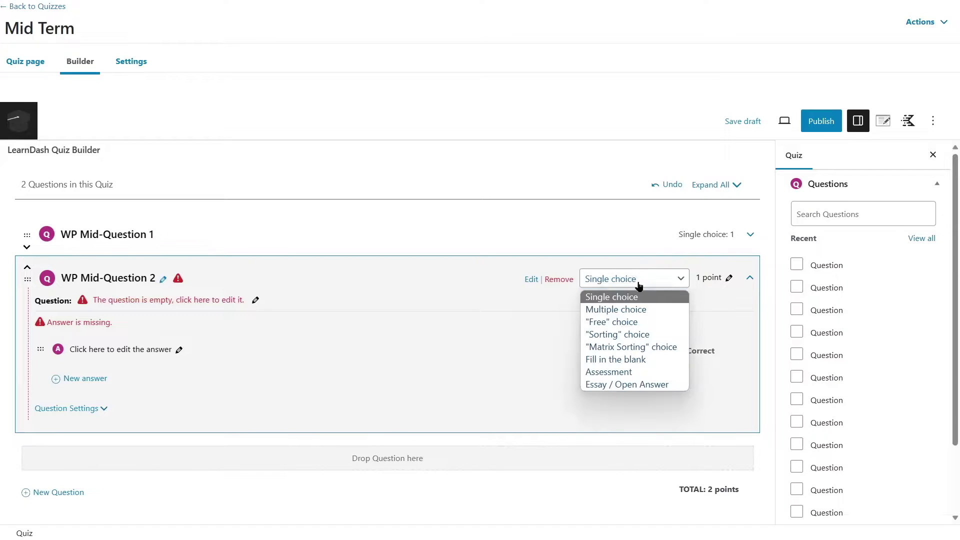
pyautogui.click(601, 310)
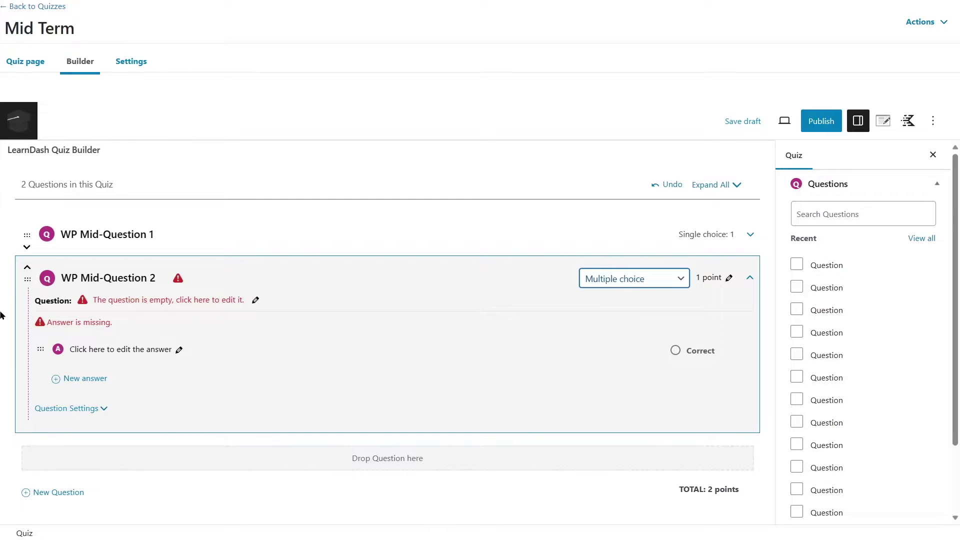
pyautogui.click(132, 320)
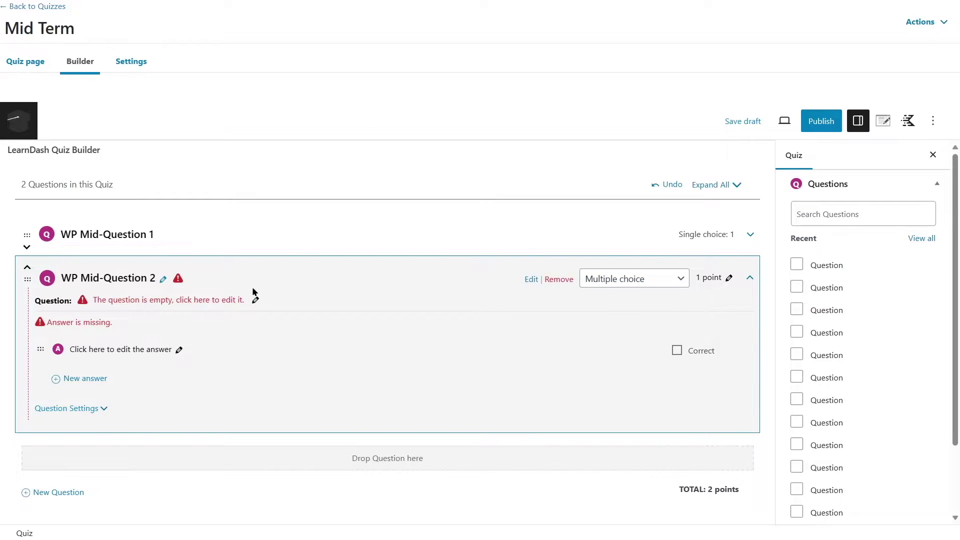
# Enter and save the question text "What steps can you take if your WordPress site gets hacked?" for WP Mid-Question 2.
pyautogui.click(154, 302)
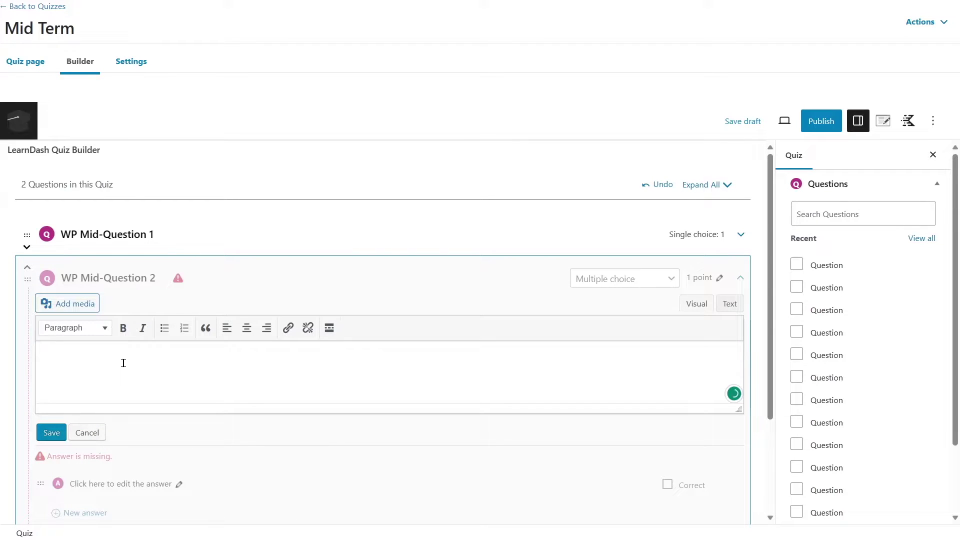
pyautogui.write('What steps can you take if your WordPress site gets hacked?')
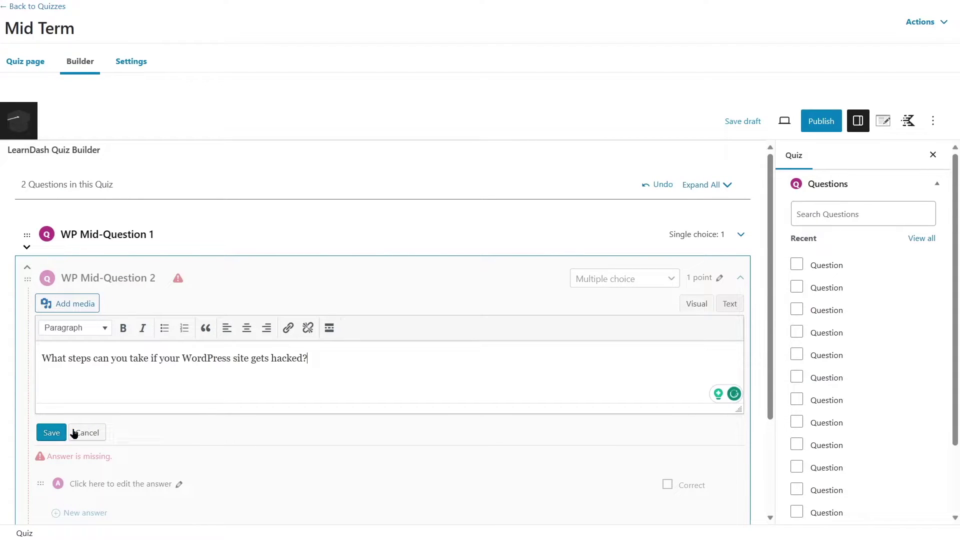
pyautogui.click(51, 433)
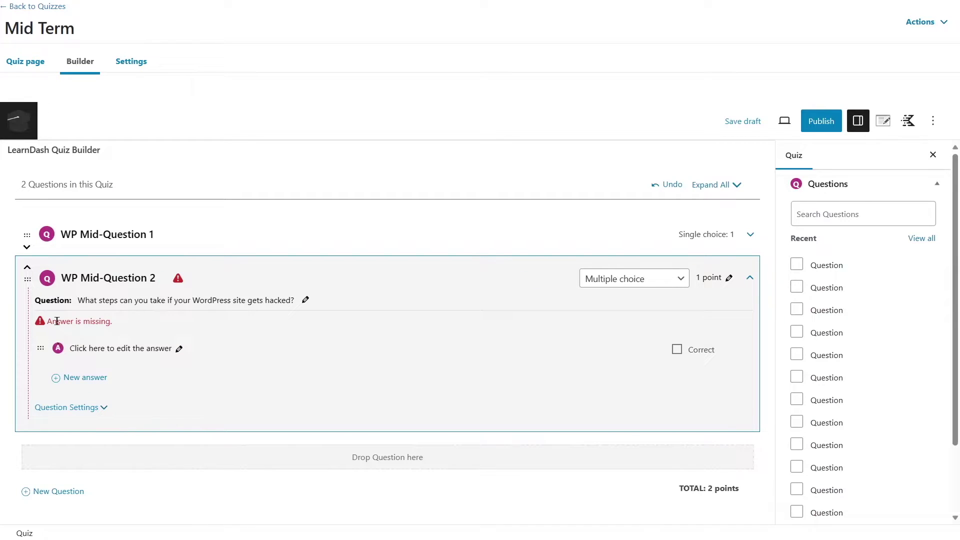
# Fill in the first answer of WP Mid-Question 2 as "Install Security plugins" and update it.
pyautogui.click(120, 348)
pyautogui.click(119, 345)
pyautogui.write('Install Security plugins')
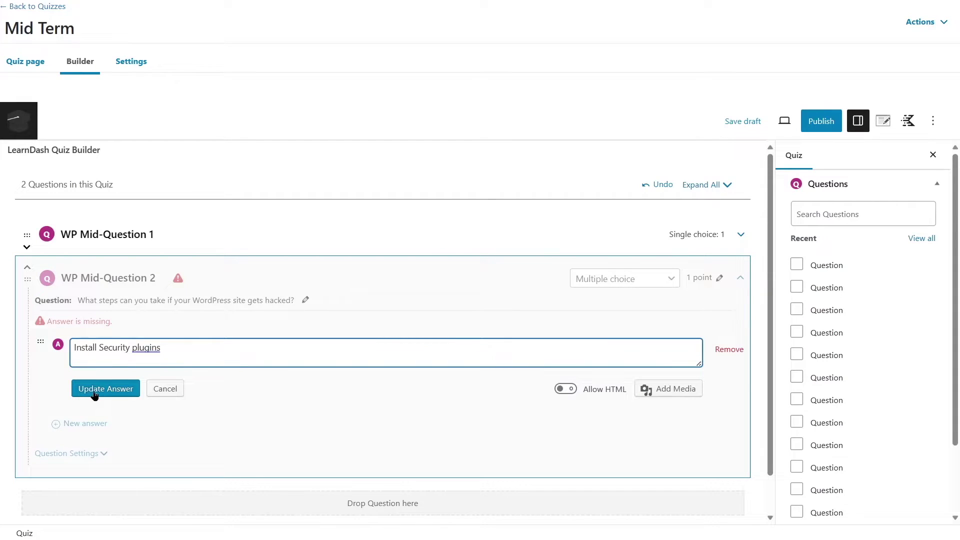
pyautogui.click(104, 393)
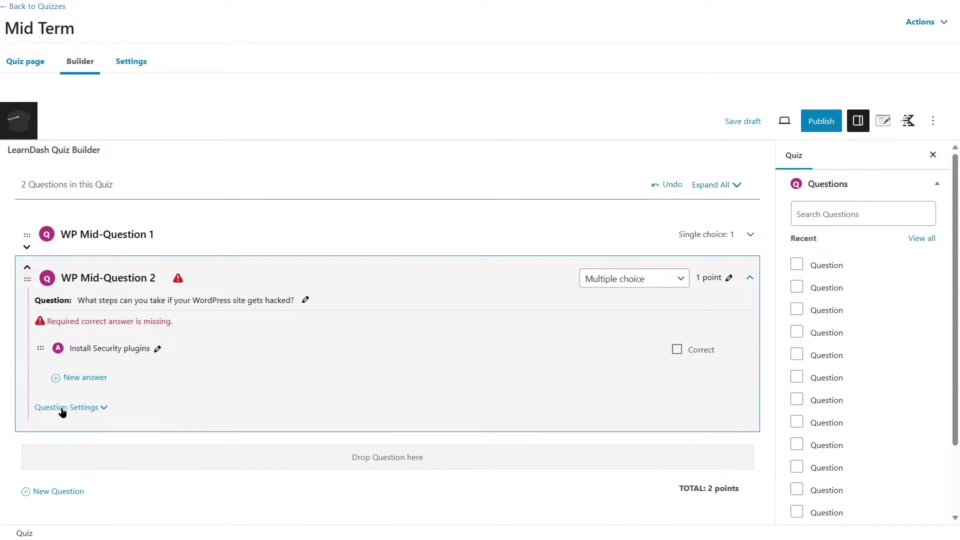
# Add "Re-install the latest version of WordPress" as the second answer of WP Mid-Question 2.
pyautogui.click(70, 381)
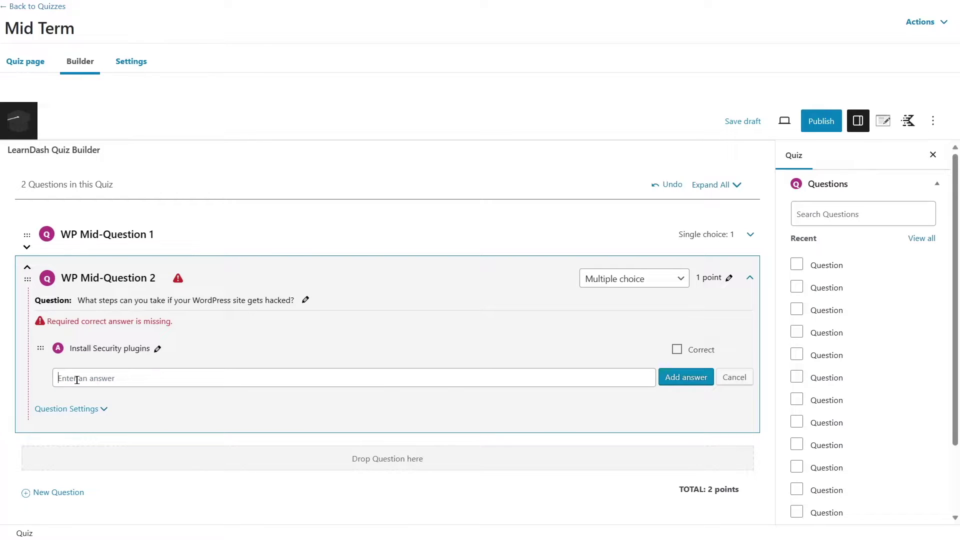
pyautogui.write('Re-install the latest version of WordPress')
pyautogui.press('Return')
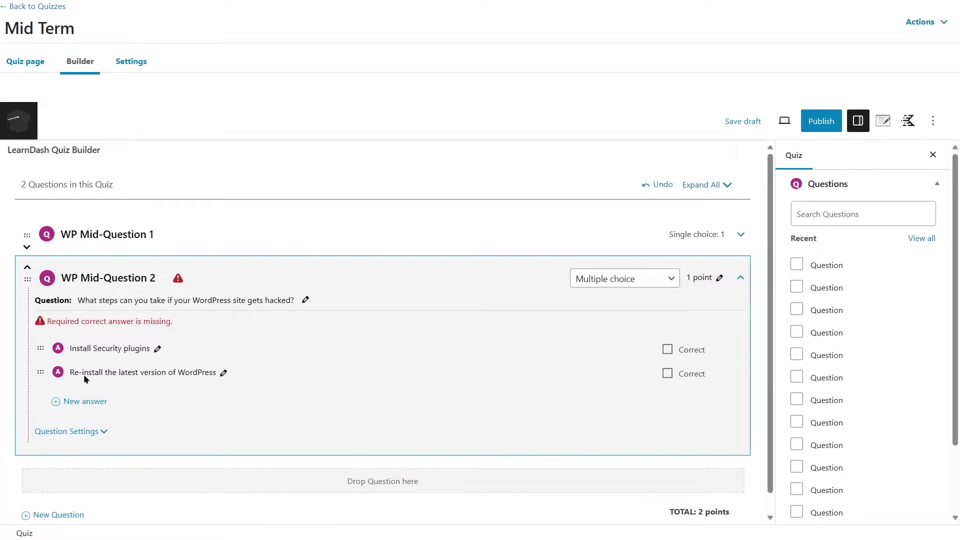
# Add "Change password and user-ids for all your users" as the third answer of WP Mid-Question 2.
pyautogui.click(71, 404)
pyautogui.hotkey('ctrl', 'v')
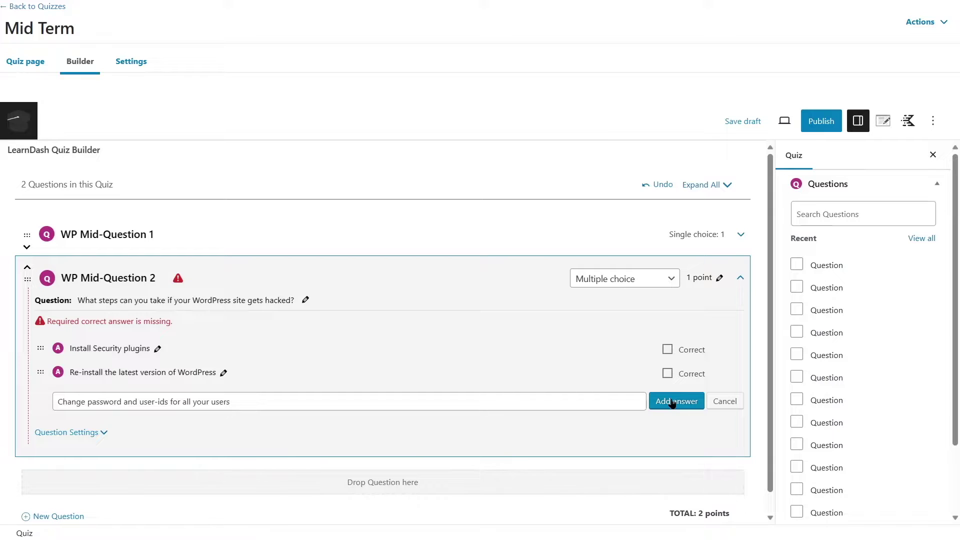
pyautogui.click(676, 405)
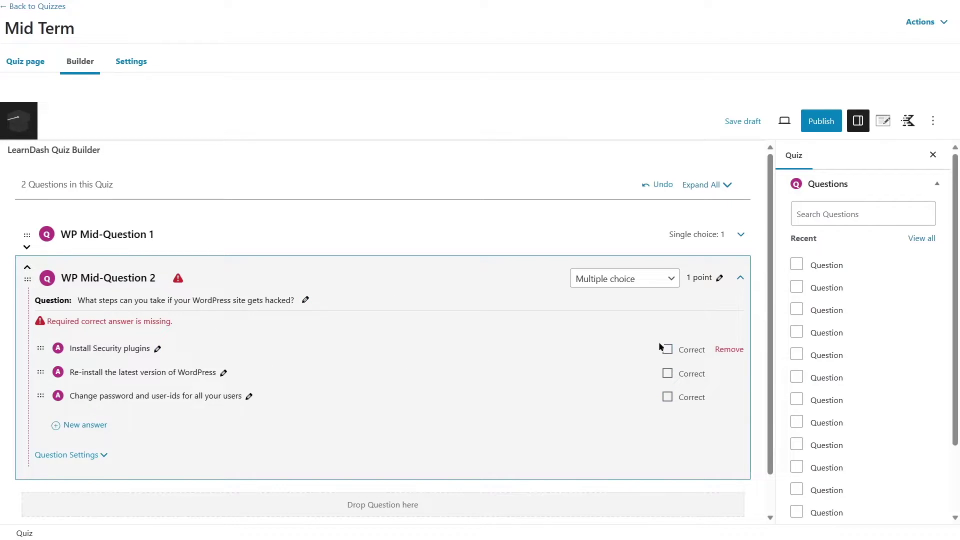
# Mark all three answers of WP Mid-Question 2 as correct.
pyautogui.click(668, 351)
pyautogui.click(668, 350)
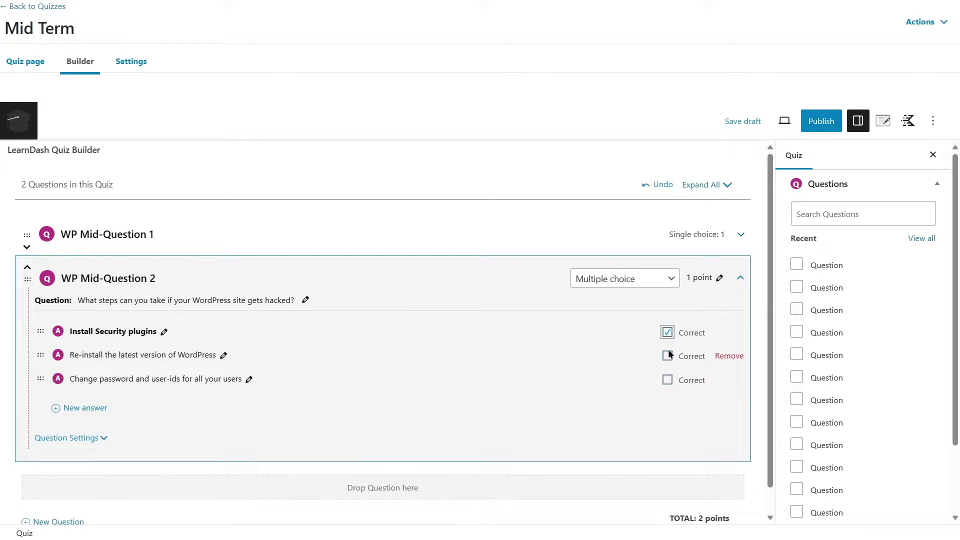
pyautogui.click(668, 355)
pyautogui.click(667, 378)
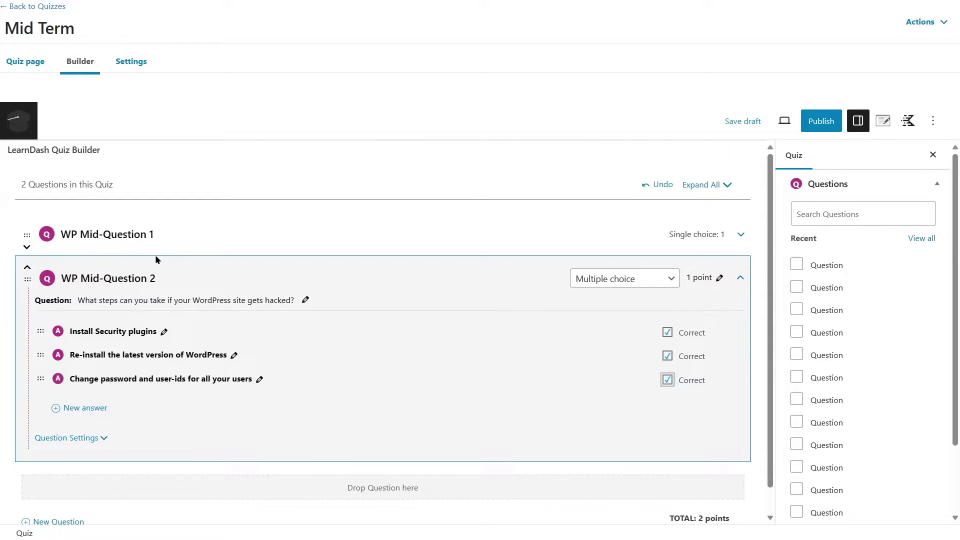
# Examine the answer message and solution hint settings of WP Mid-Question 2 and close them without saving.
pyautogui.scroll(-1, 138, 425)
pyautogui.click(105, 412)
pyautogui.scroll(3, 110, 298)
pyautogui.scroll(-3, 136, 335)
pyautogui.scroll(3, 136, 336)
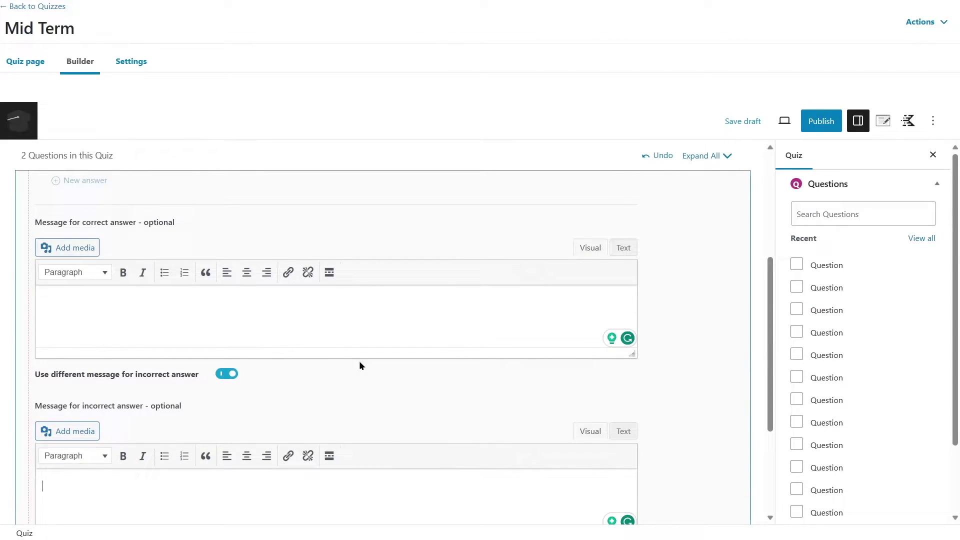
pyautogui.scroll(2, 227, 358)
pyautogui.scroll(-5, 83, 433)
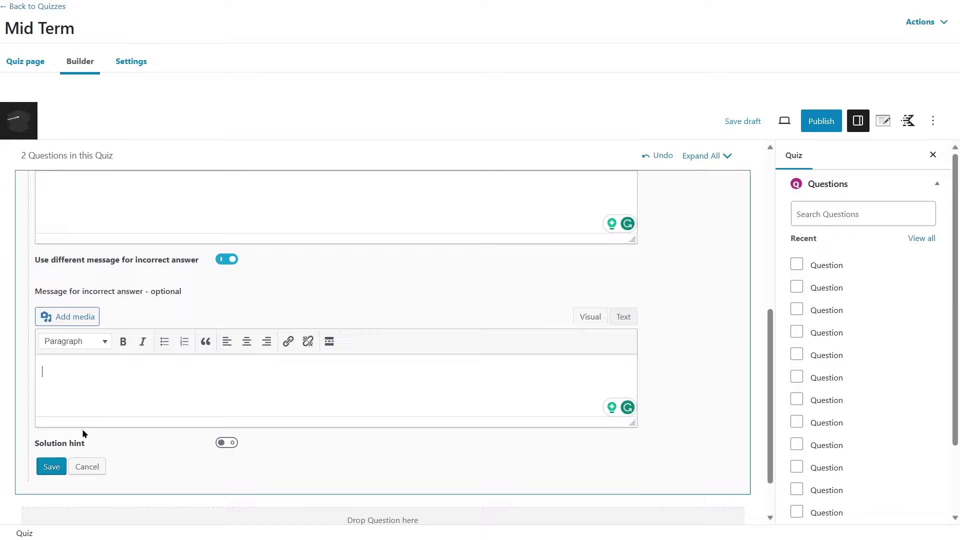
pyautogui.click(85, 462)
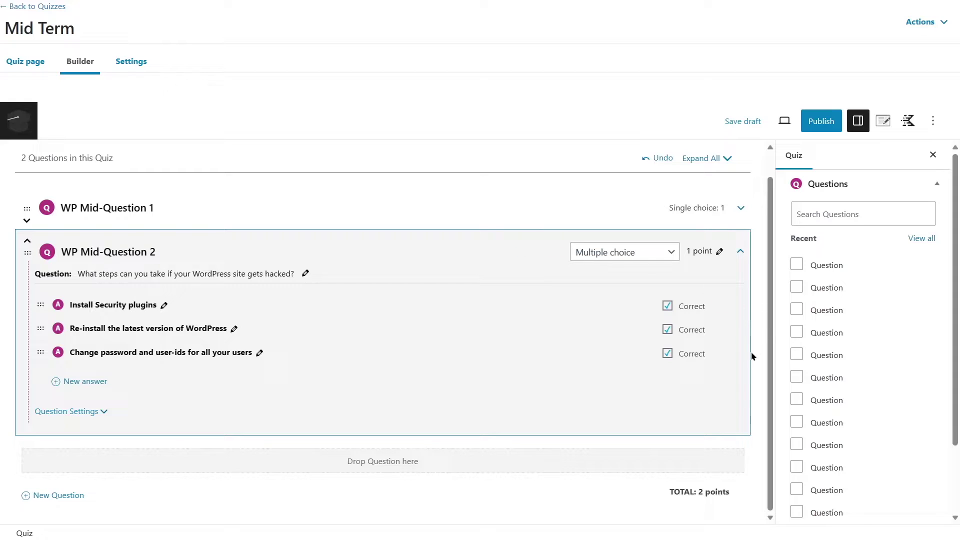
# Collapse WP Mid-Question 2 and add a new question titled "WP Mid-Question 3" to the quiz.
pyautogui.click(744, 252)
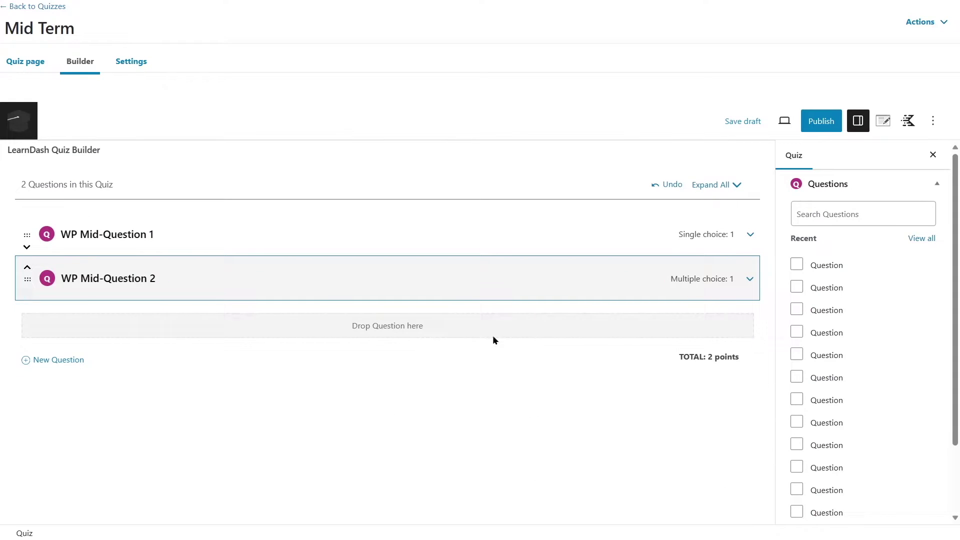
pyautogui.click(59, 361)
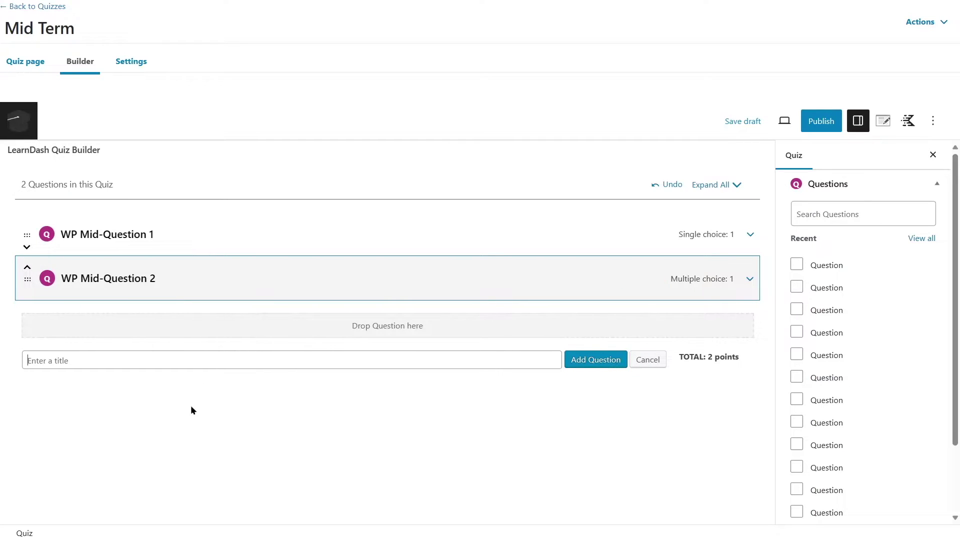
pyautogui.write('WP Mid-Question 3')
pyautogui.click(596, 360)
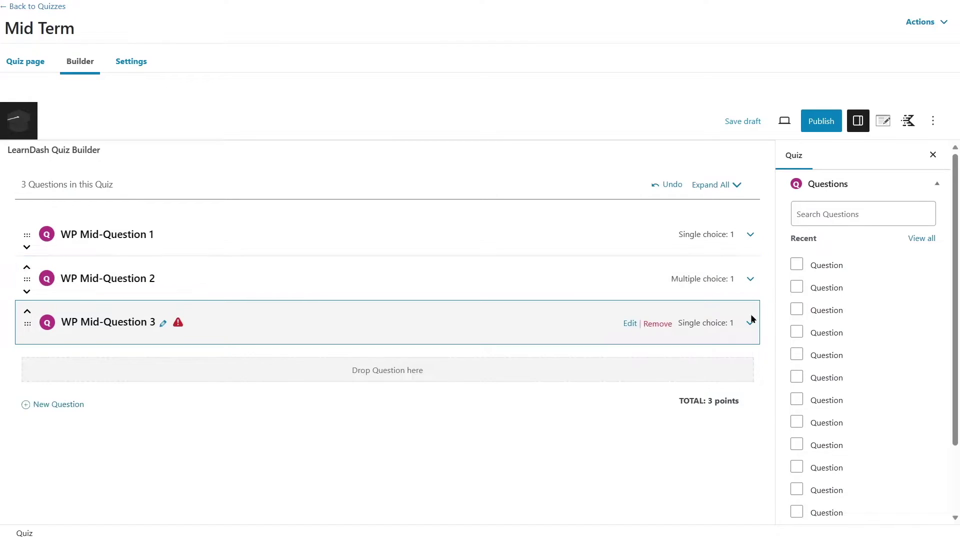
# Set WP Mid-Question 3 to "Free" choice and enter the question "Which user role has the highest privilege in WordPress".
pyautogui.click(749, 323)
pyautogui.click(666, 323)
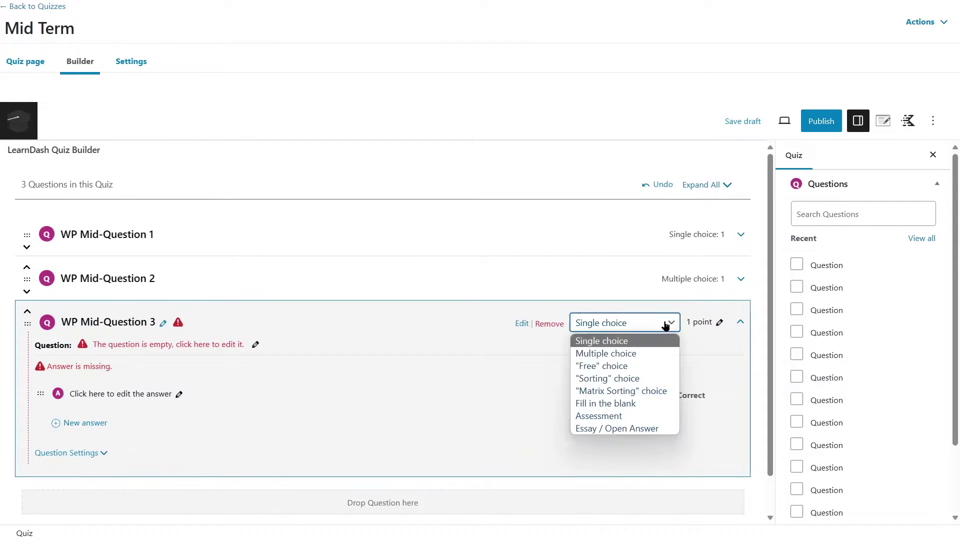
pyautogui.click(586, 367)
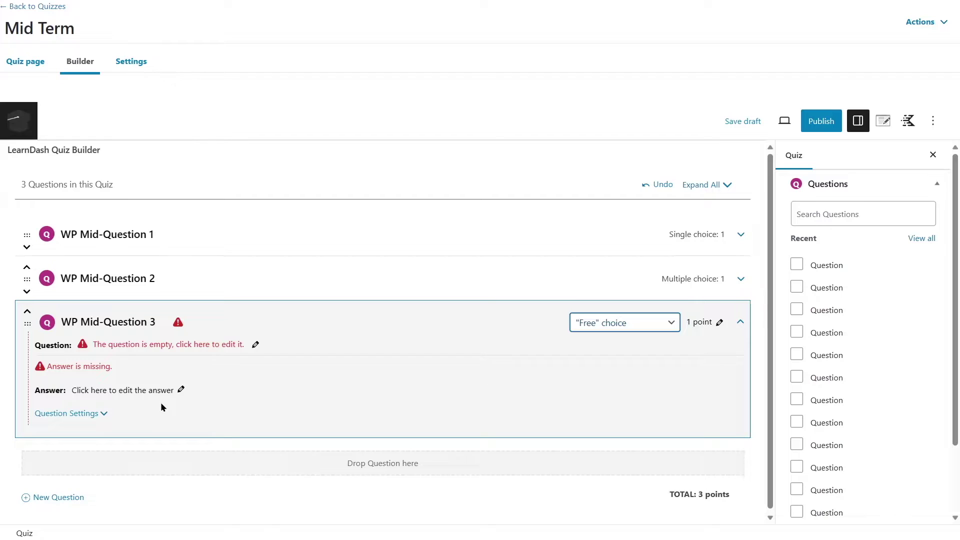
pyautogui.click(154, 349)
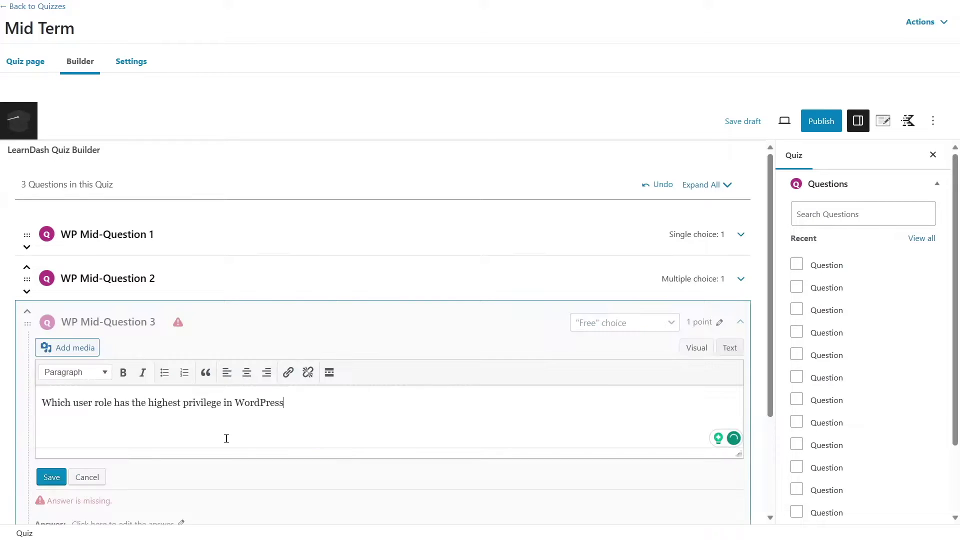
pyautogui.click(61, 476)
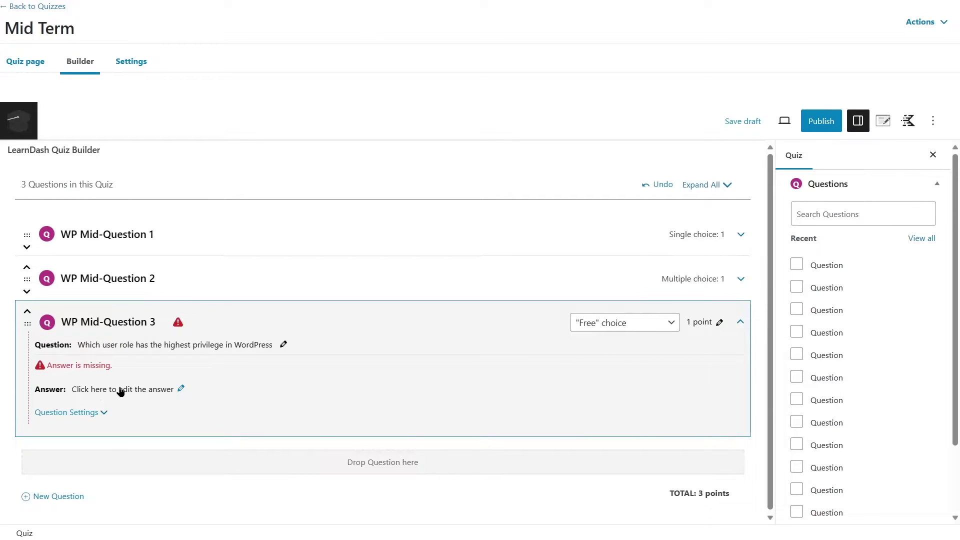
# Open the answer of WP Mid-Question 3 for editing and read the instructions on listing correct answers and assigning points.
pyautogui.click(121, 391)
pyautogui.click(81, 432)
pyautogui.scroll(-2, 154, 421)
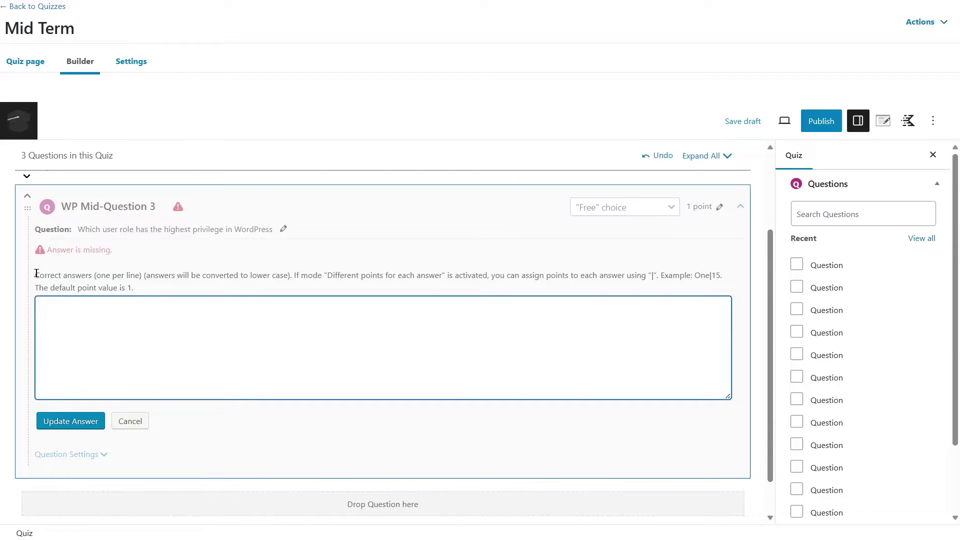
pyautogui.moveTo(139, 277); pyautogui.dragTo(97, 276)
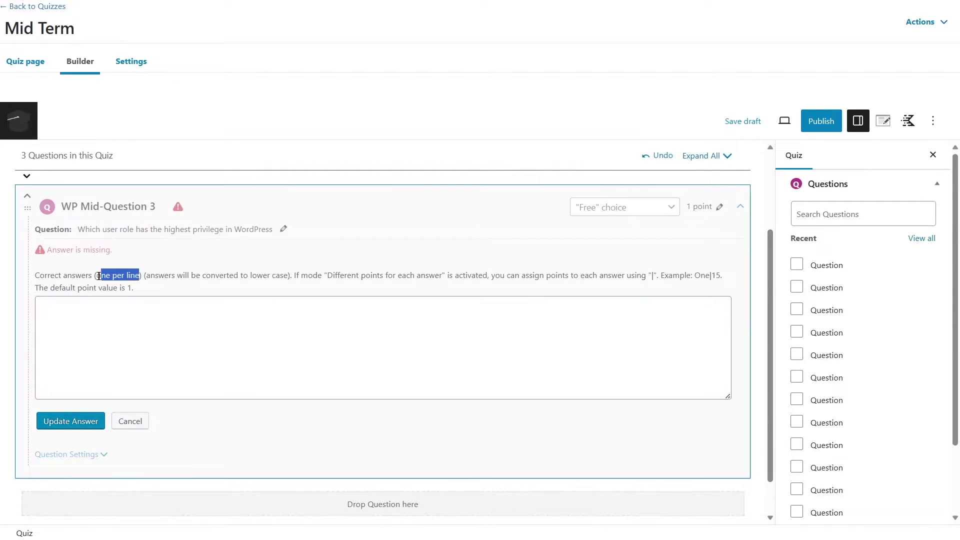
pyautogui.moveTo(171, 277); pyautogui.dragTo(171, 282)
pyautogui.click(202, 276)
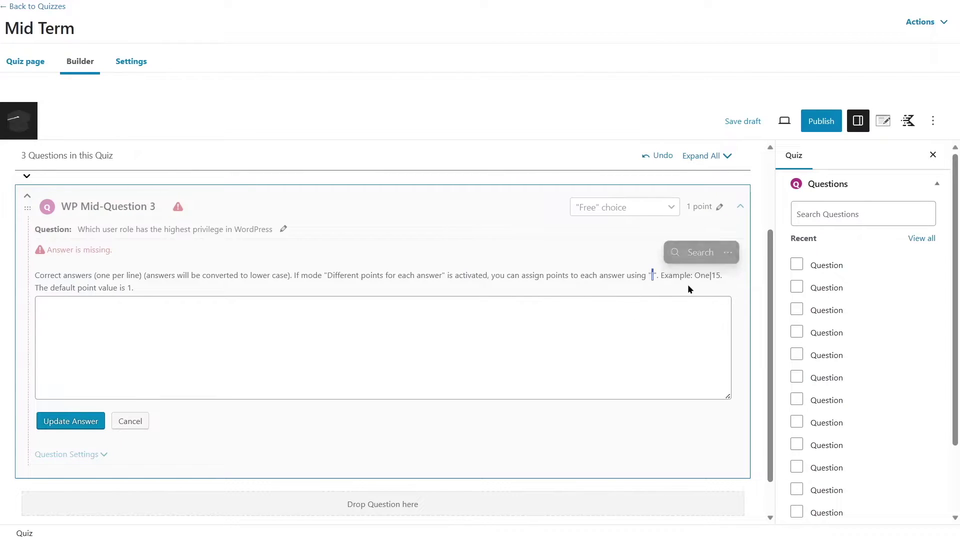
pyautogui.moveTo(696, 276); pyautogui.dragTo(727, 280)
pyautogui.click(109, 276)
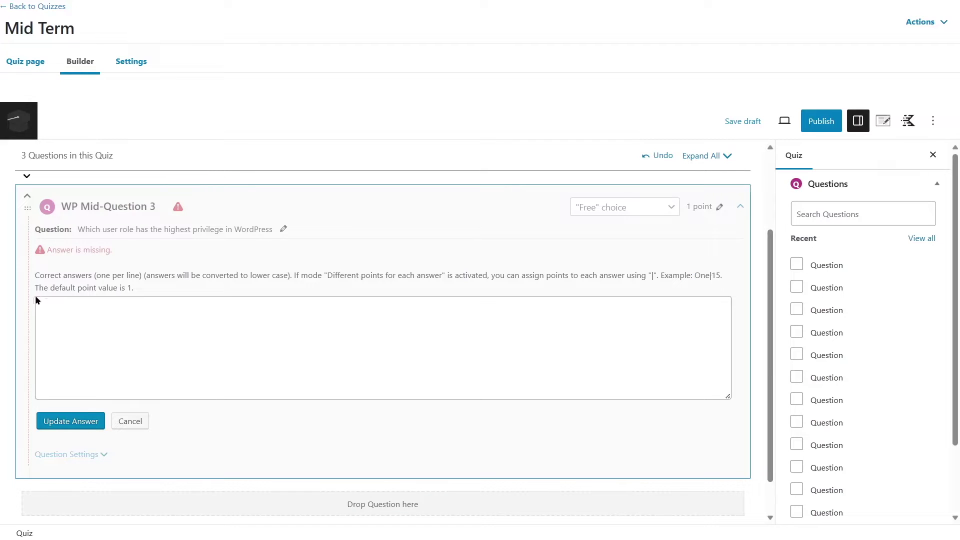
# Enter "Admin" as the correct answer of WP Mid-Question 3 and update the answer.
pyautogui.click(136, 334)
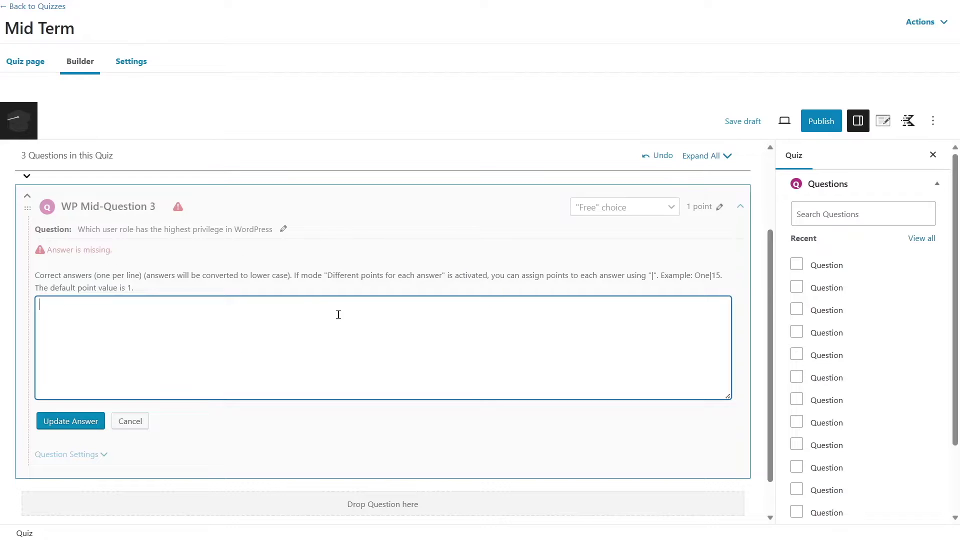
pyautogui.write('Admin')
pyautogui.click(80, 423)
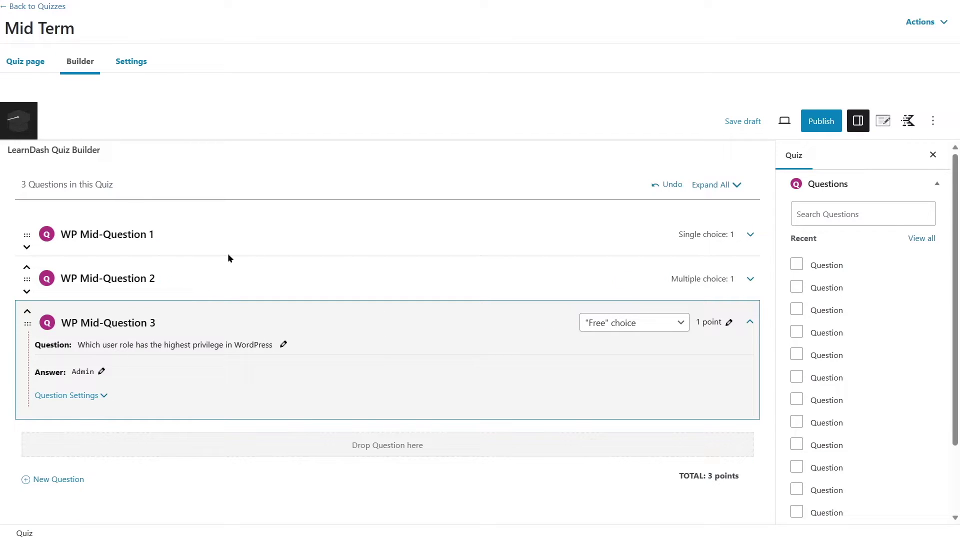
# Examine the correct and incorrect answer message settings of WP Mid-Question 3 and close them without saving.
pyautogui.click(98, 397)
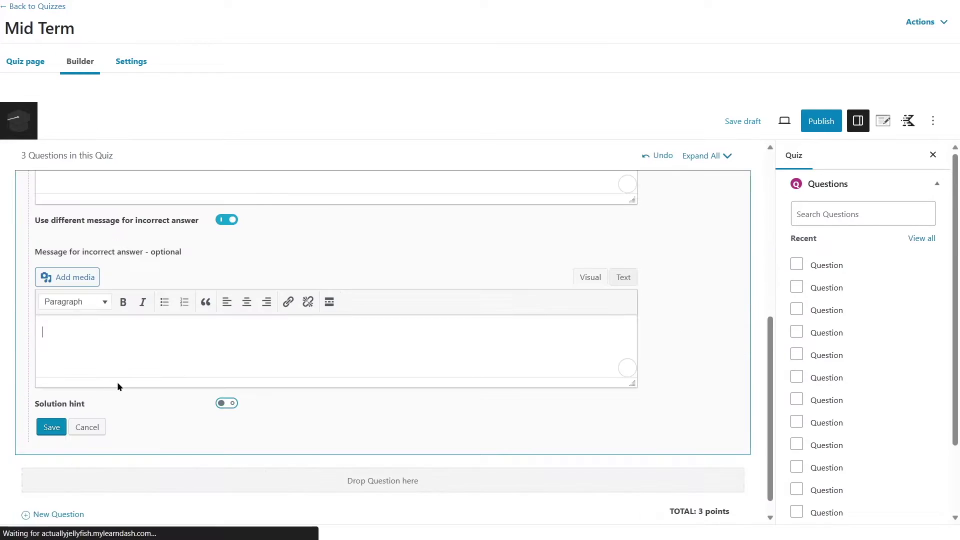
pyautogui.scroll(2, 139, 338)
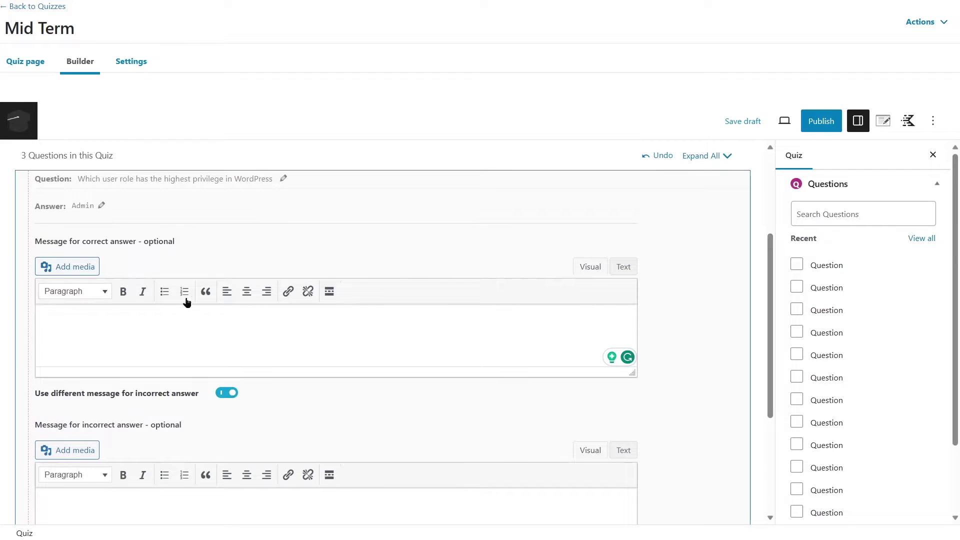
pyautogui.scroll(-1, 113, 351)
pyautogui.click(181, 462)
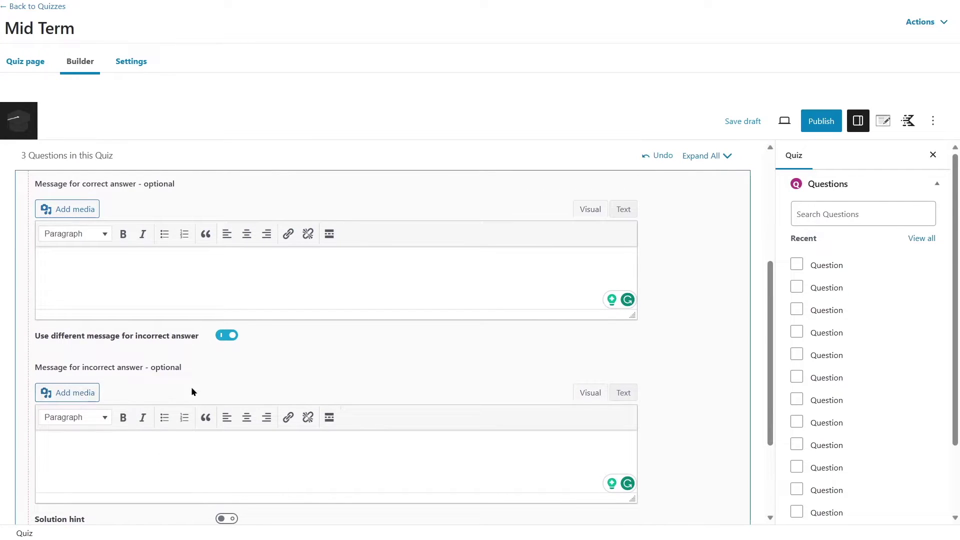
pyautogui.scroll(-2, 193, 392)
pyautogui.click(88, 429)
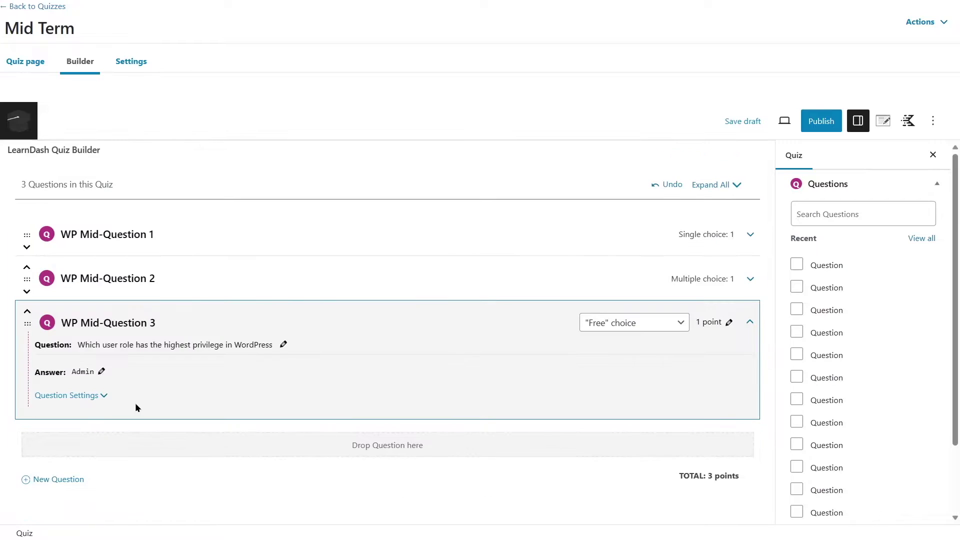
# Collapse WP Mid-Question 3 and add a new "Sorting" choice question titled "WP Mid-Question 4".
pyautogui.click(751, 322)
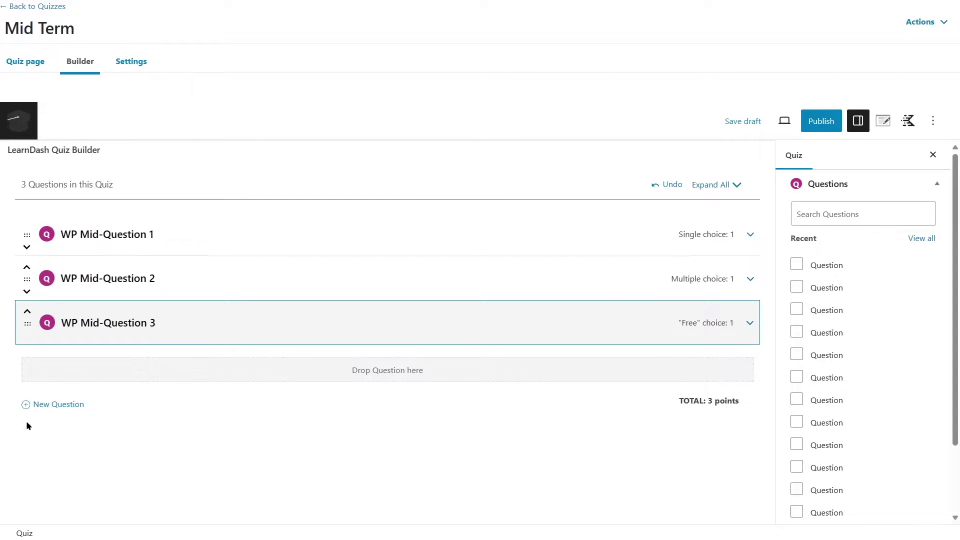
pyautogui.click(59, 404)
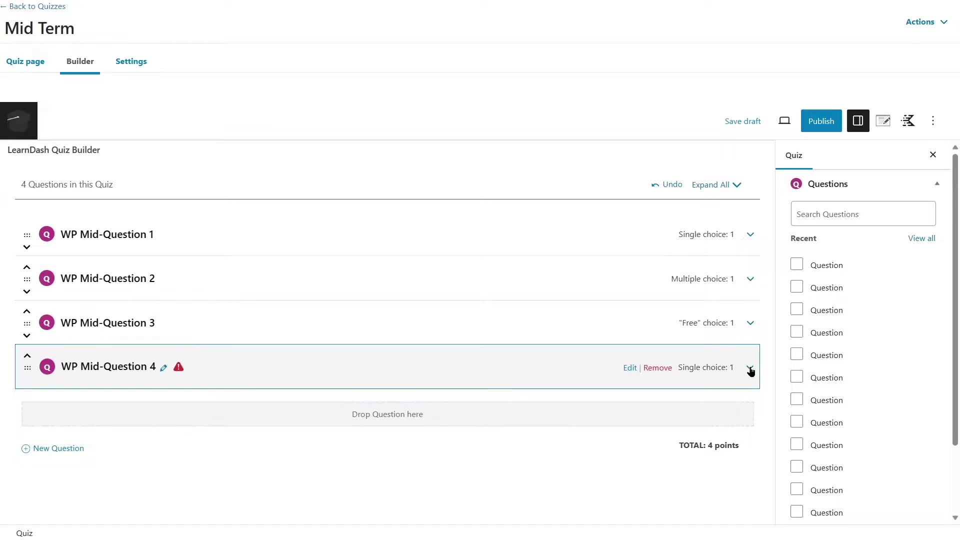
pyautogui.click(750, 366)
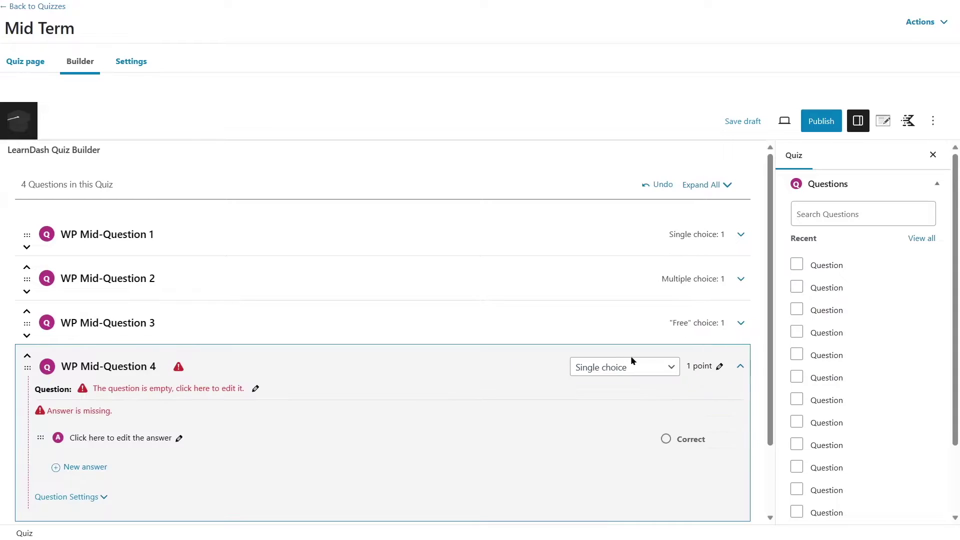
pyautogui.click(625, 366)
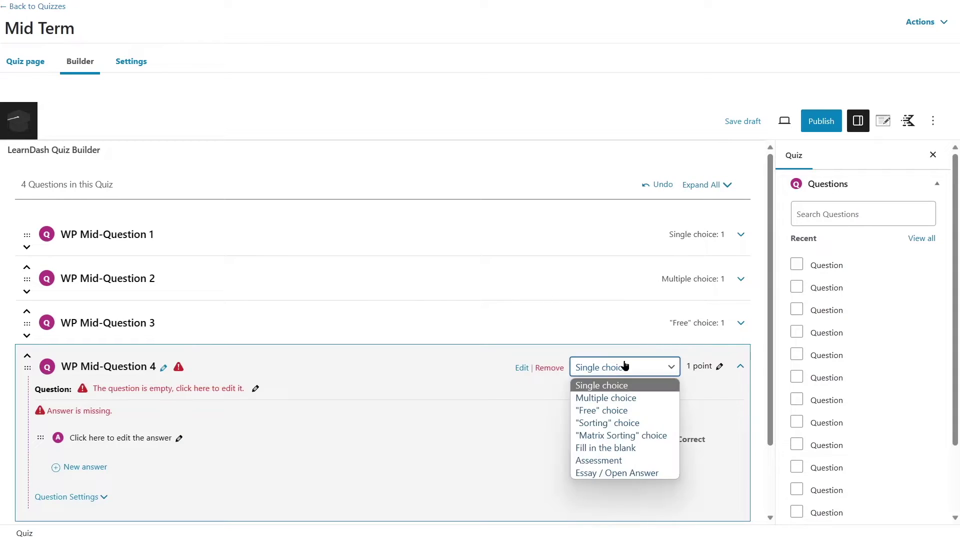
pyautogui.click(617, 428)
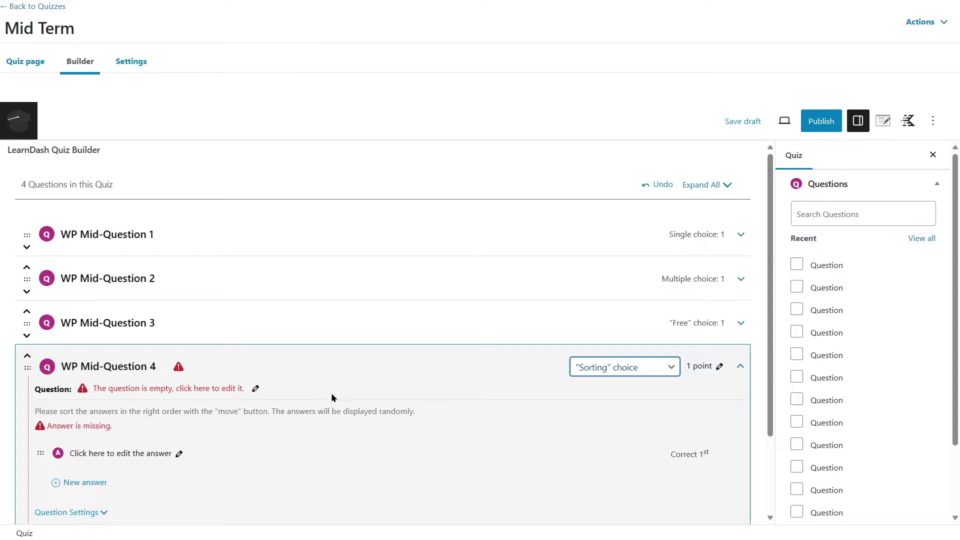
# Enter "Re-arrange the WordPress user roles according to privileges from Highest to Lowest" as the question, with answers Administrator, Editor, Author and Contributor in that order.
pyautogui.scroll(-2, 238, 397)
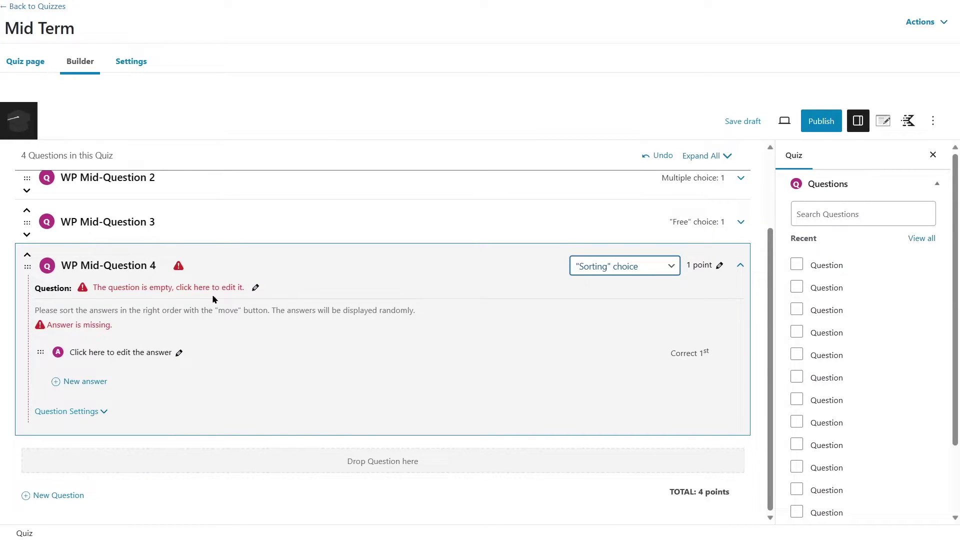
pyautogui.click(133, 288)
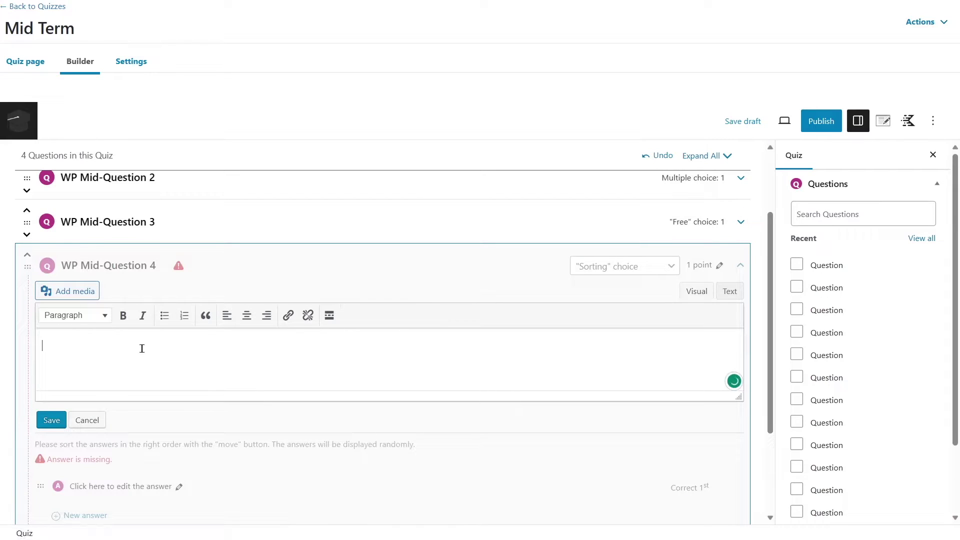
pyautogui.write('Re-arrange the WordPress user roles according to privileges from Highest to Lowest')
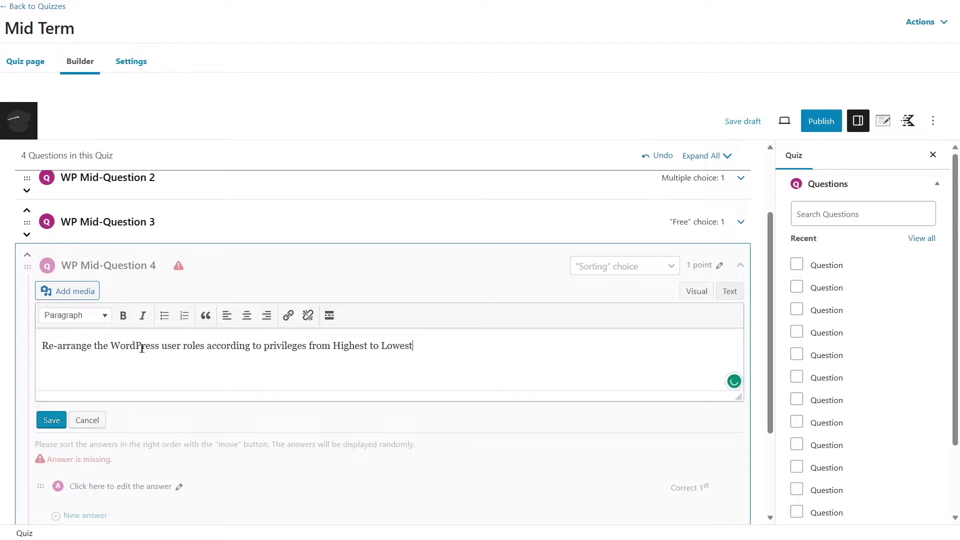
pyautogui.click(74, 423)
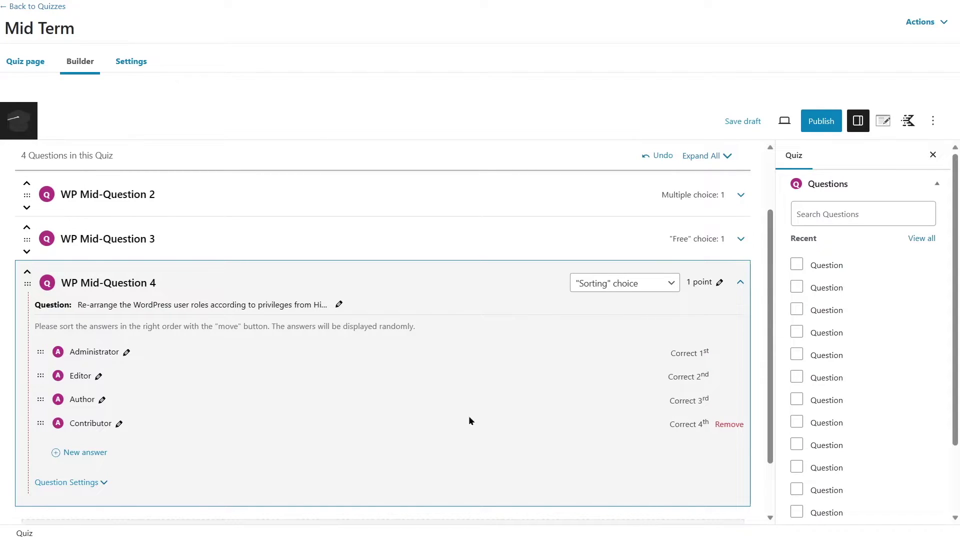
# Try moving the Administrator answer to the second place in the sorting order, and collapse WP Mid-Question 4.
pyautogui.moveTo(41, 352); pyautogui.dragTo(41, 376)
pyautogui.click(738, 284)
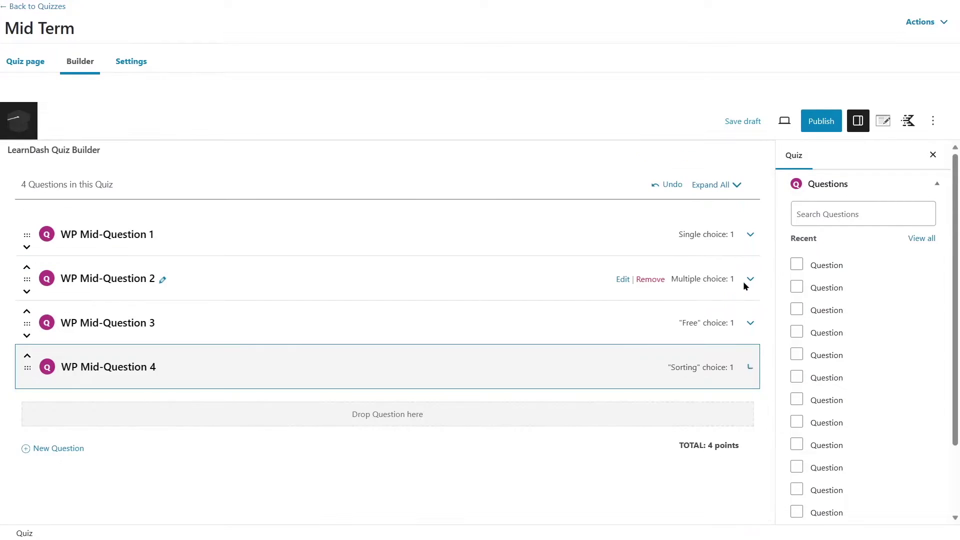
# Add "WP Mid-Question 5" as a "Matrix Sorting" choice question reading "Match the following languages in correct order".
pyautogui.click(50, 450)
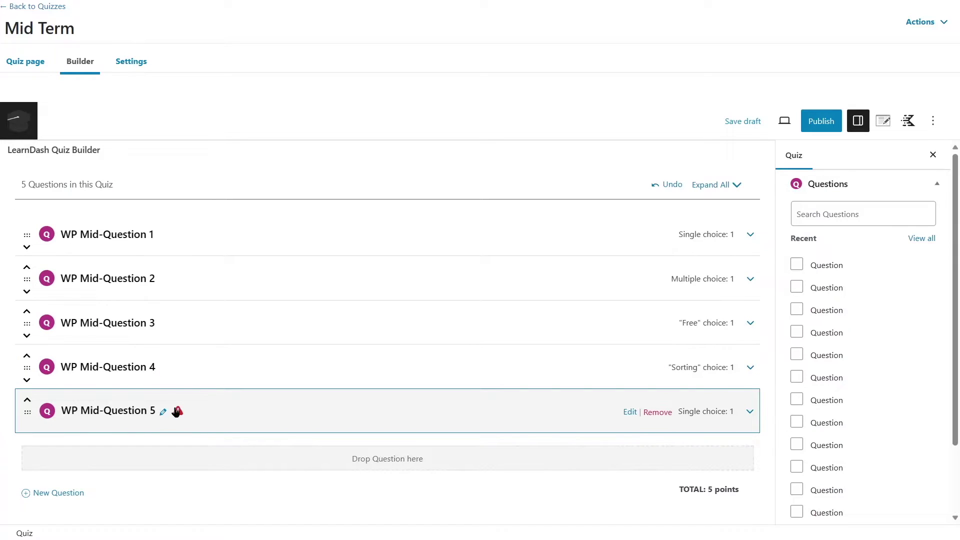
pyautogui.click(749, 411)
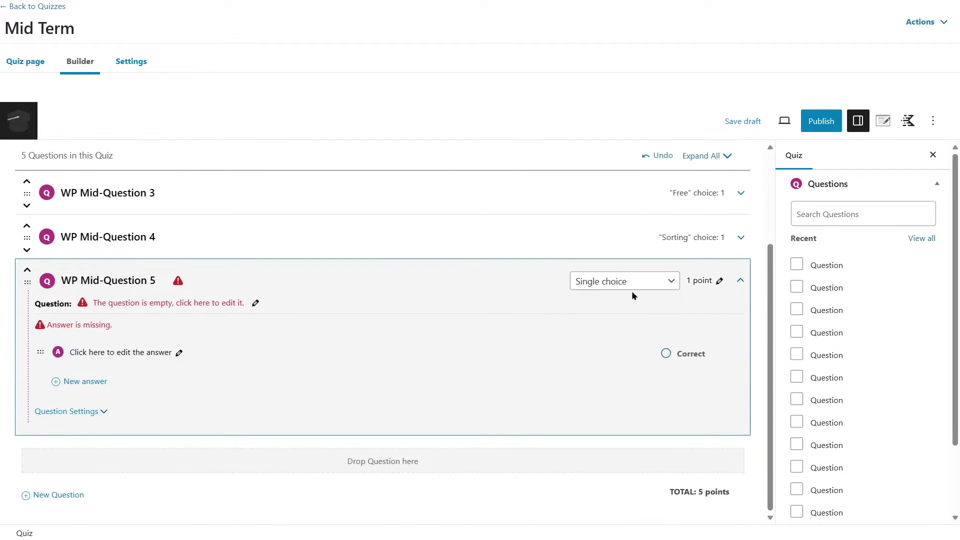
pyautogui.click(618, 283)
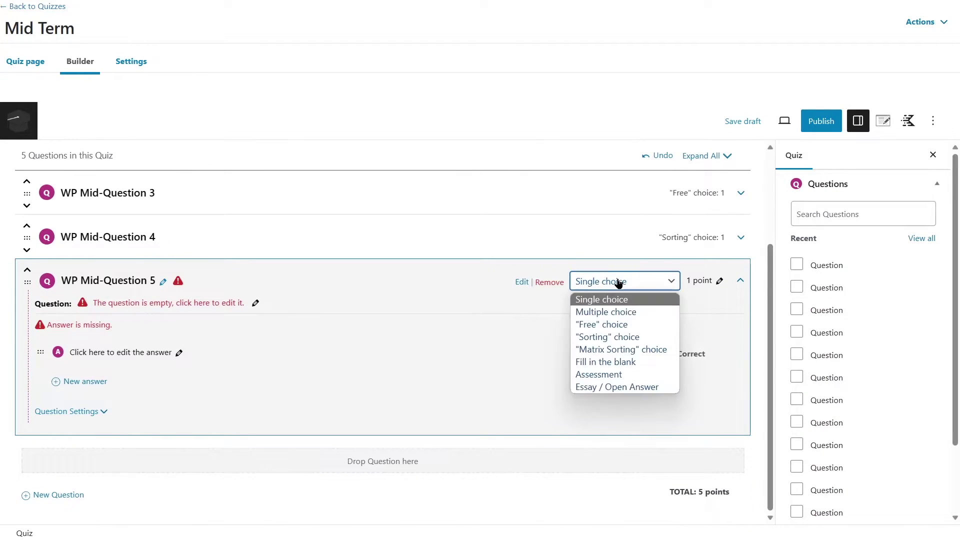
pyautogui.click(596, 350)
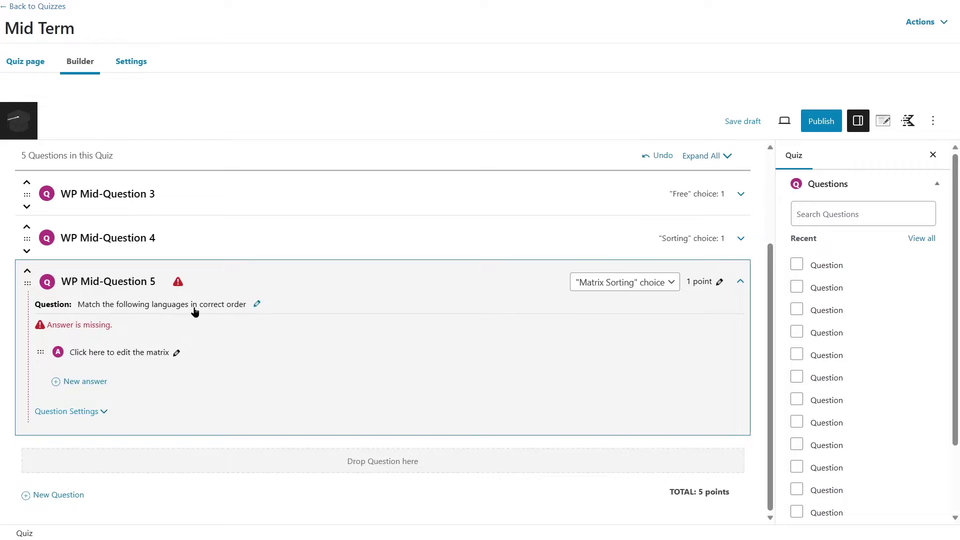
# Insert the HTML5 logo html.png from the media library as the criterion of WP Mid-Question 5's first matrix answer.
pyautogui.click(125, 353)
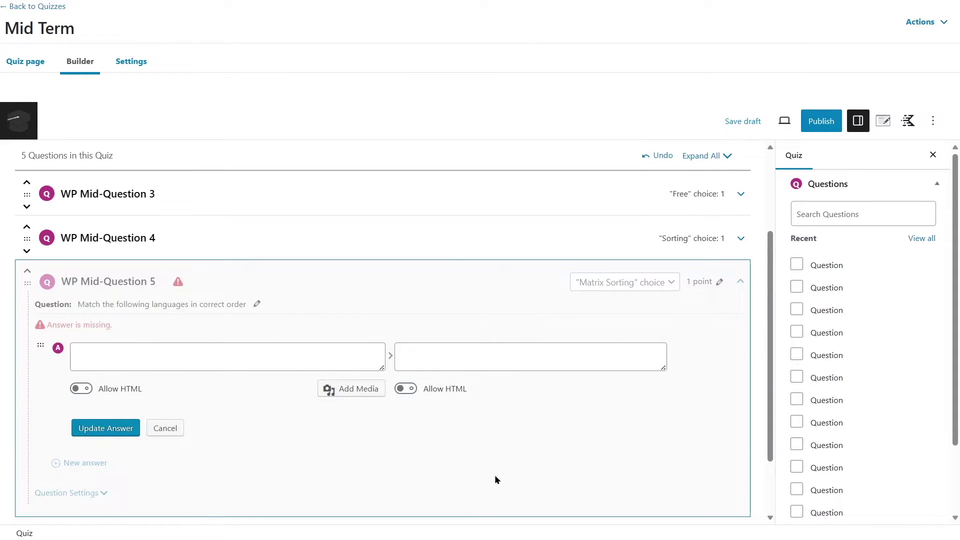
pyautogui.click(275, 361)
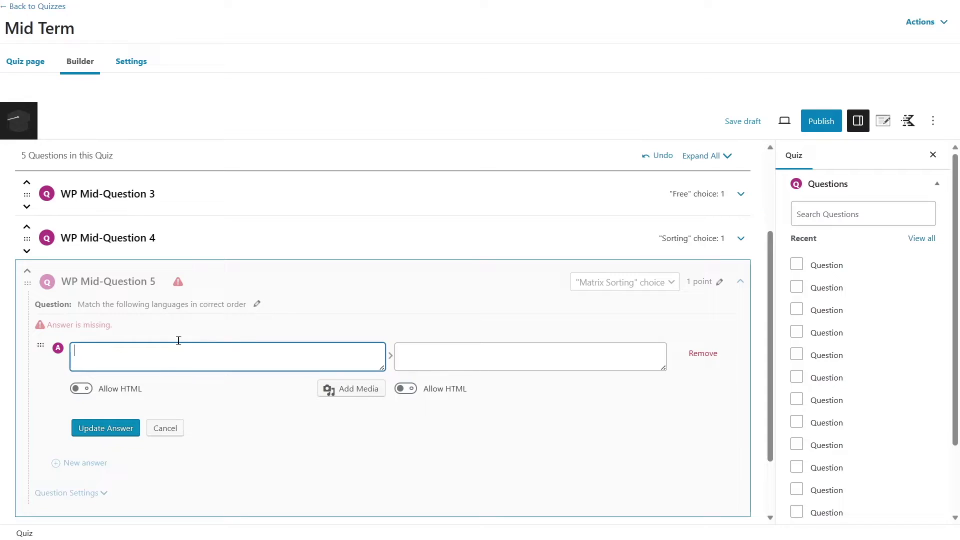
pyautogui.click(350, 393)
pyautogui.click(45, 67)
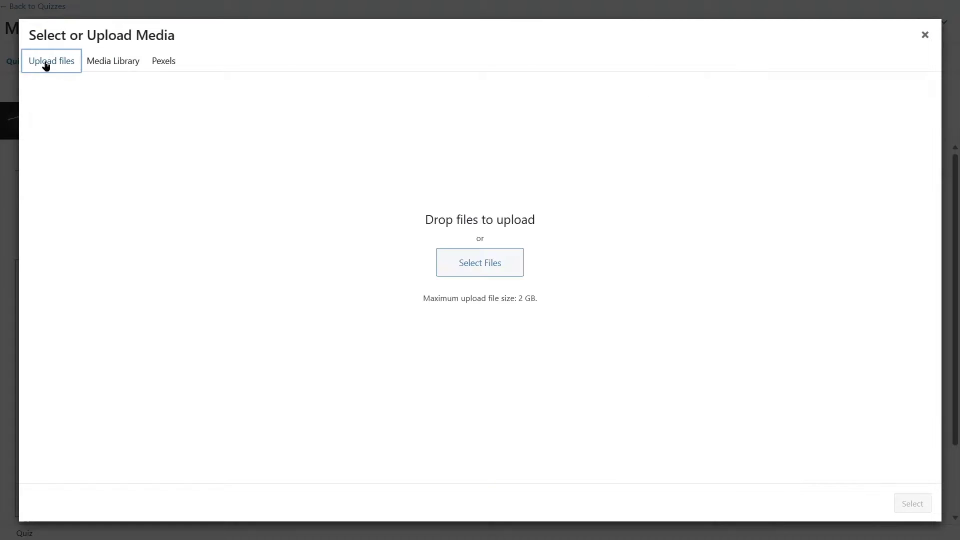
pyautogui.click(122, 66)
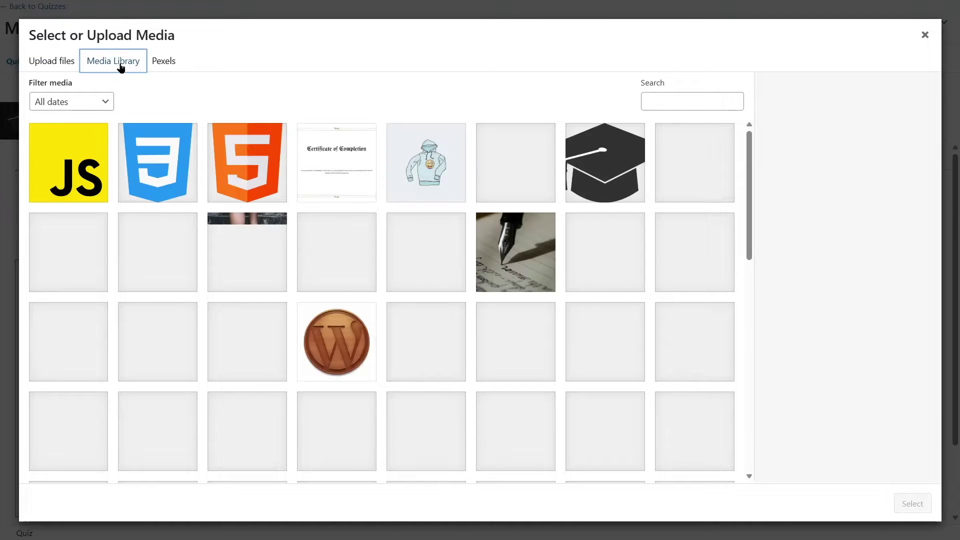
pyautogui.click(253, 161)
pyautogui.click(912, 503)
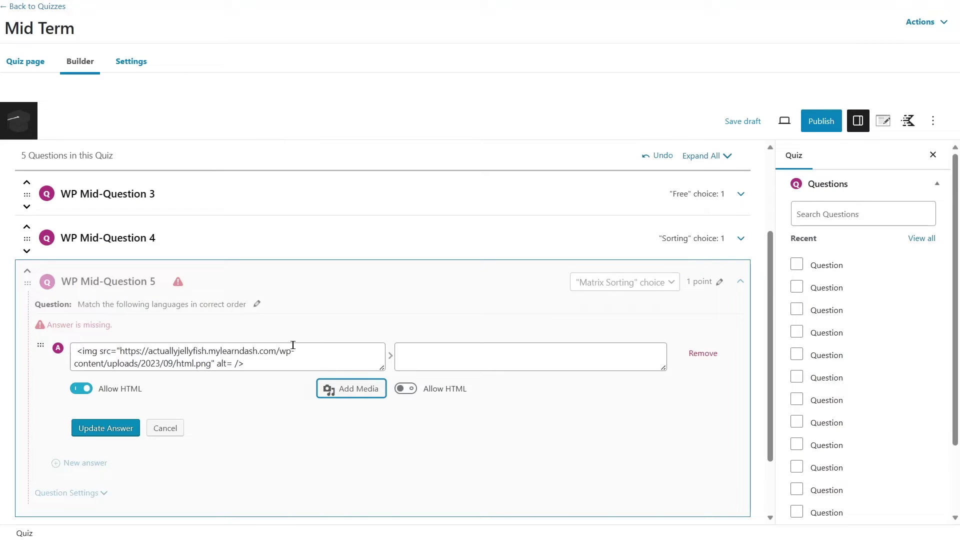
# Enter "HTML" as the sort element matching the HTML5 logo and update the answer.
pyautogui.click(469, 362)
pyautogui.write('HTM')
pyautogui.click(116, 424)
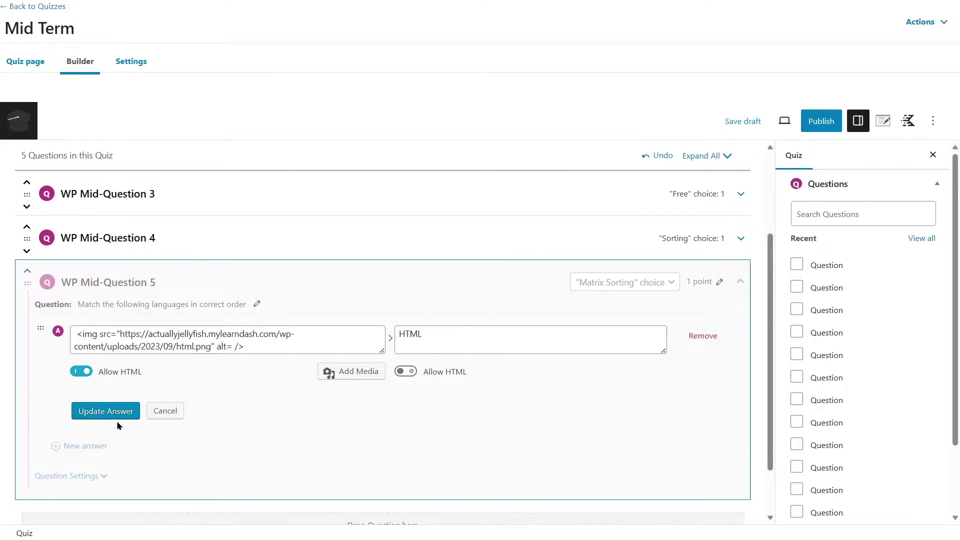
pyautogui.click(117, 419)
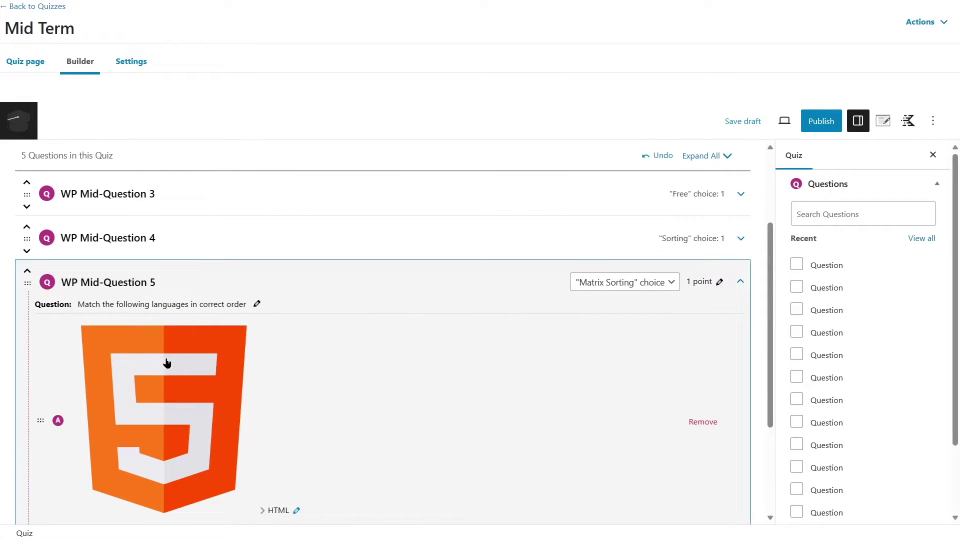
# Add a second answer to WP Mid-Question 5 with "CSS" as both criterion and sort element.
pyautogui.scroll(-2, 167, 362)
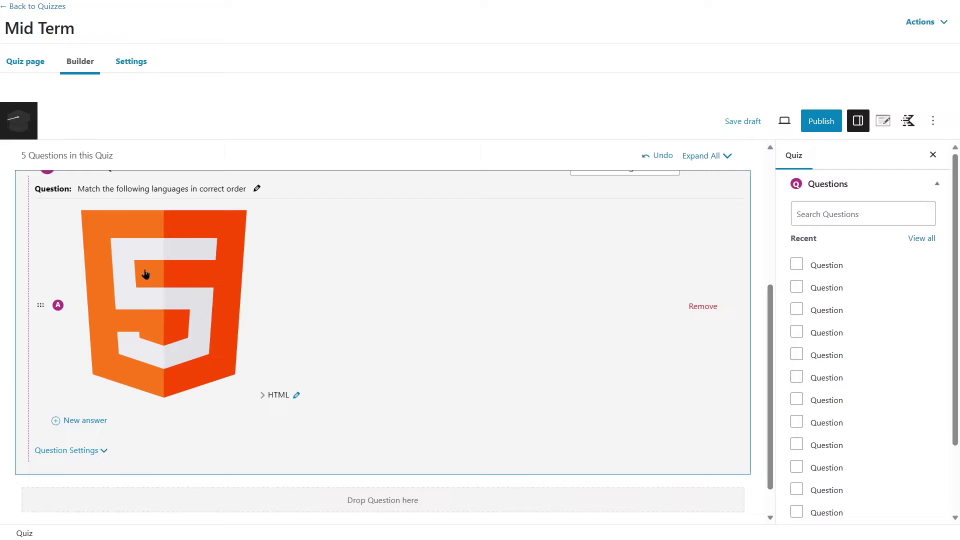
pyautogui.click(80, 420)
pyautogui.scroll(-1, 273, 386)
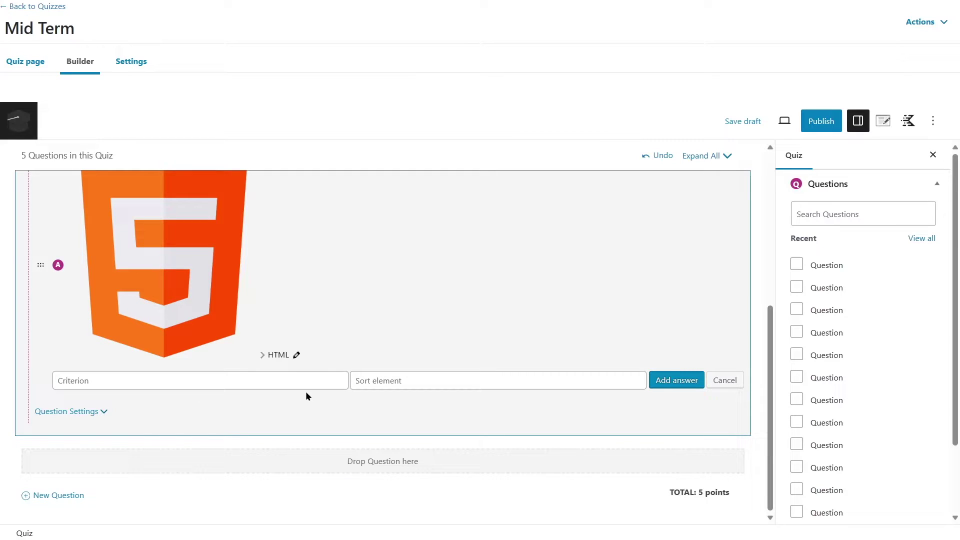
pyautogui.write('CSSC')
pyautogui.click(681, 387)
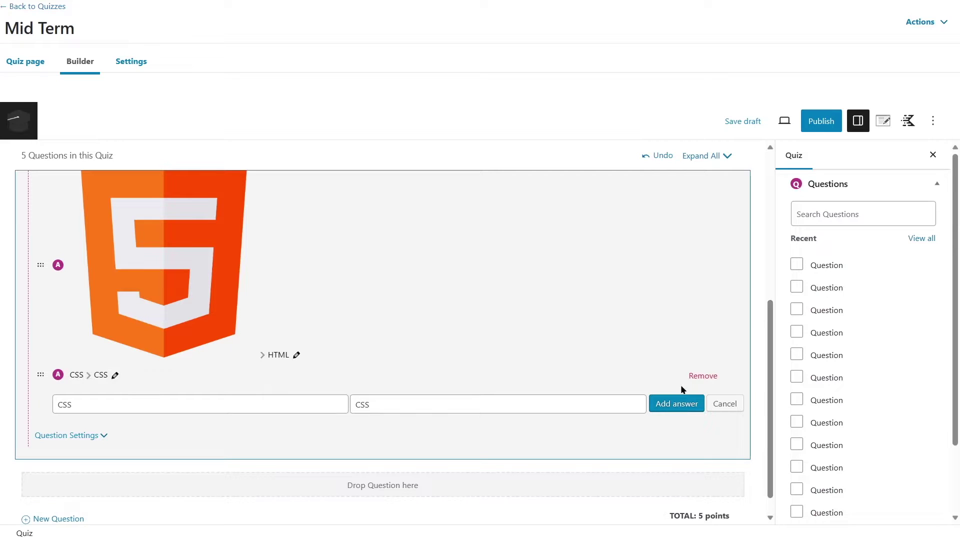
# Replace the CSS answer's criterion text with the css-3.png logo from the media library and update the answer.
pyautogui.click(105, 374)
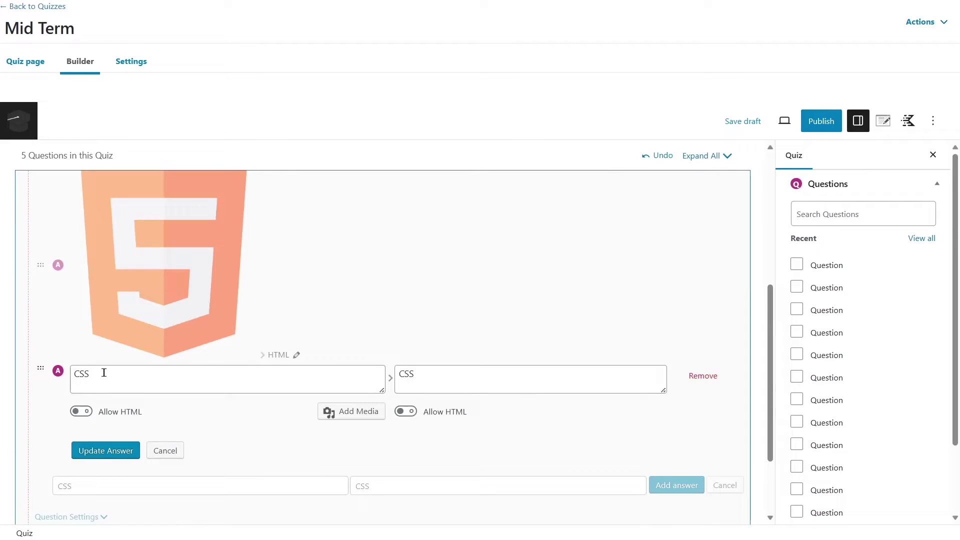
pyautogui.moveTo(248, 384); pyautogui.dragTo(34, 381)
pyautogui.press('BackSpace')
pyautogui.click(356, 415)
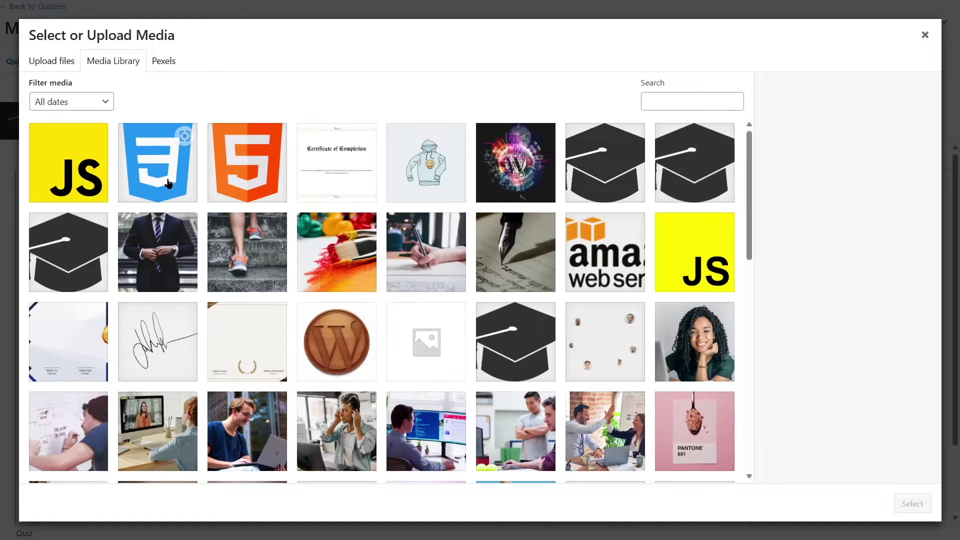
pyautogui.click(156, 162)
pyautogui.click(913, 504)
pyautogui.click(471, 389)
pyautogui.click(120, 453)
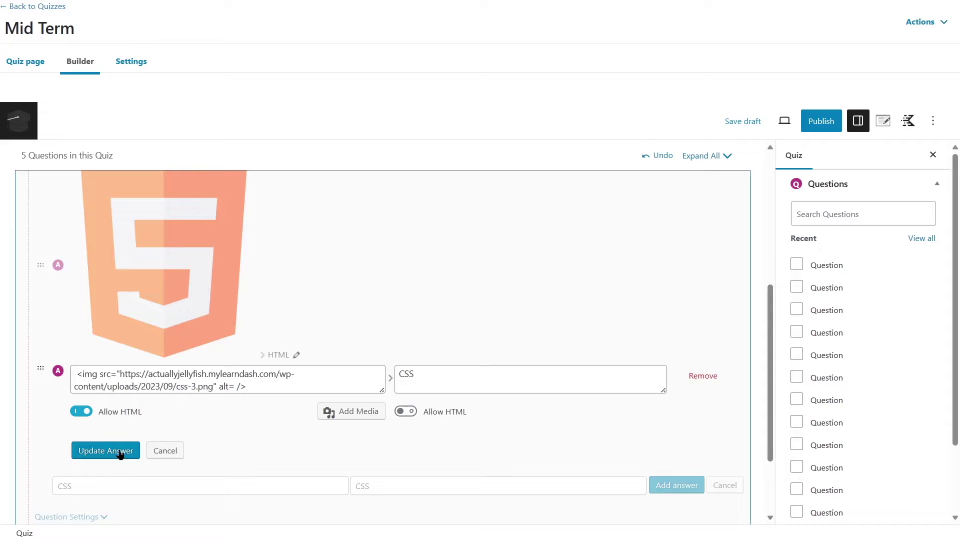
# Add a third answer with "JS" as both criterion and sort element, and close the new-answer form.
pyautogui.scroll(-4, 118, 452)
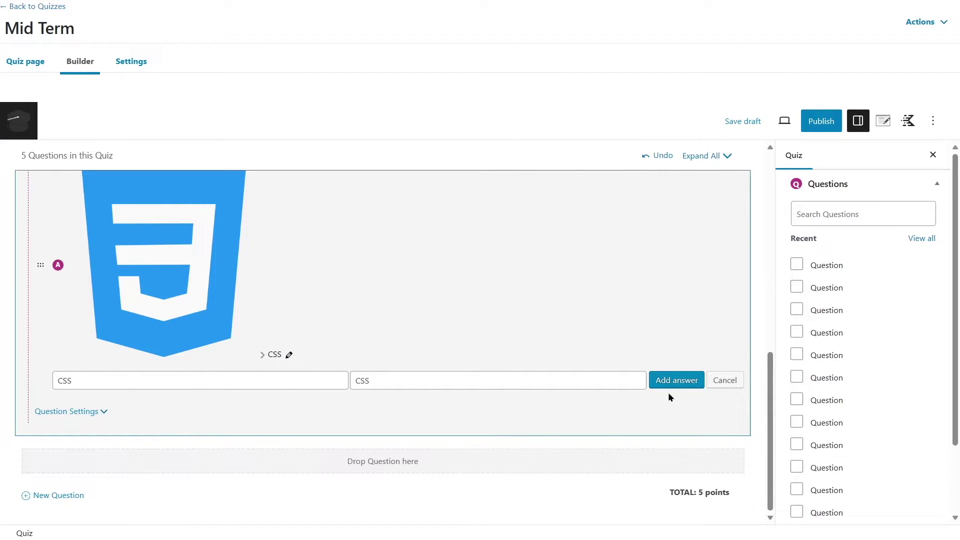
pyautogui.moveTo(176, 385); pyautogui.dragTo(36, 393)
pyautogui.write('J')
pyautogui.moveTo(365, 380); pyautogui.dragTo(340, 383)
pyautogui.write('J')
pyautogui.click(689, 382)
pyautogui.click(733, 407)
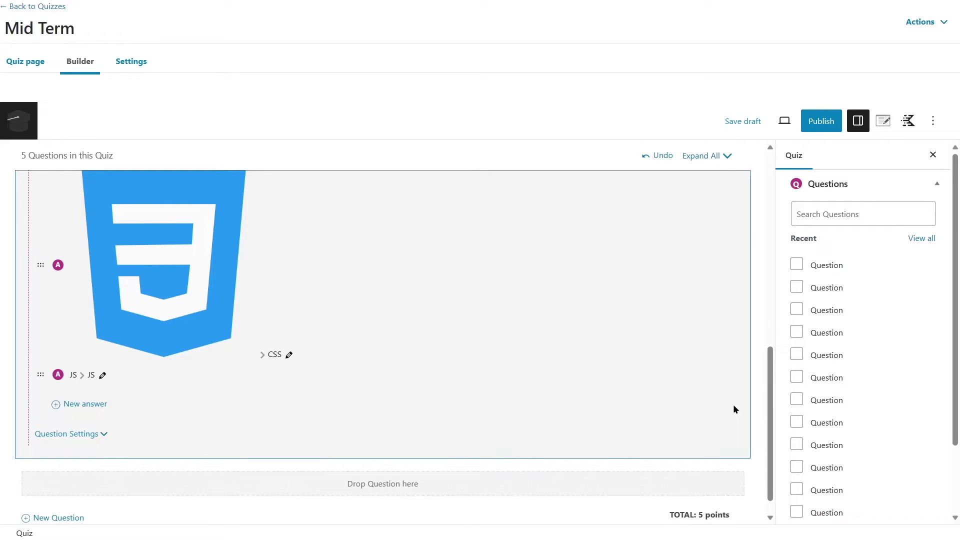
# Replace the JS answer's criterion text with the js.png logo from the media library and update the answer.
pyautogui.click(103, 375)
pyautogui.moveTo(95, 380); pyautogui.dragTo(53, 376)
pyautogui.press('BackSpace')
pyautogui.click(366, 409)
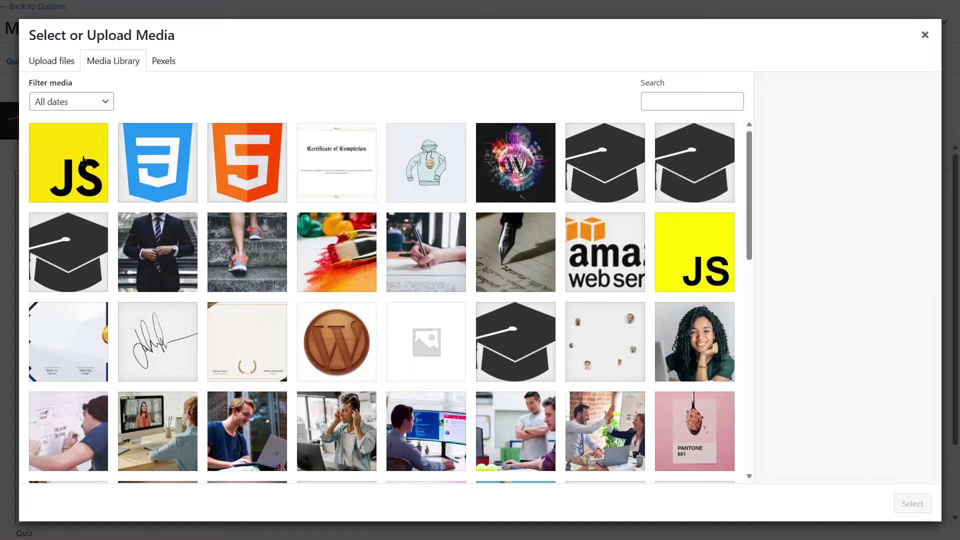
pyautogui.click(76, 160)
pyautogui.click(912, 503)
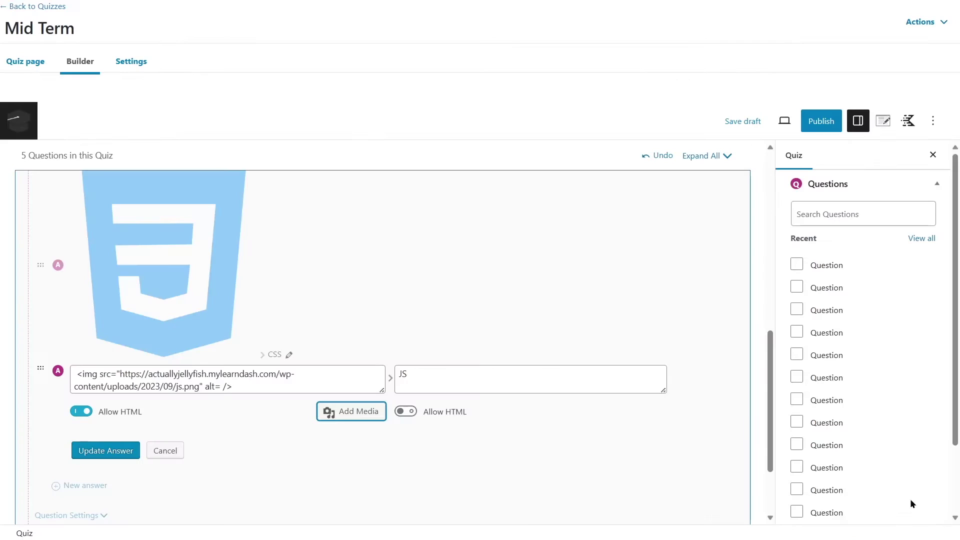
pyautogui.click(105, 456)
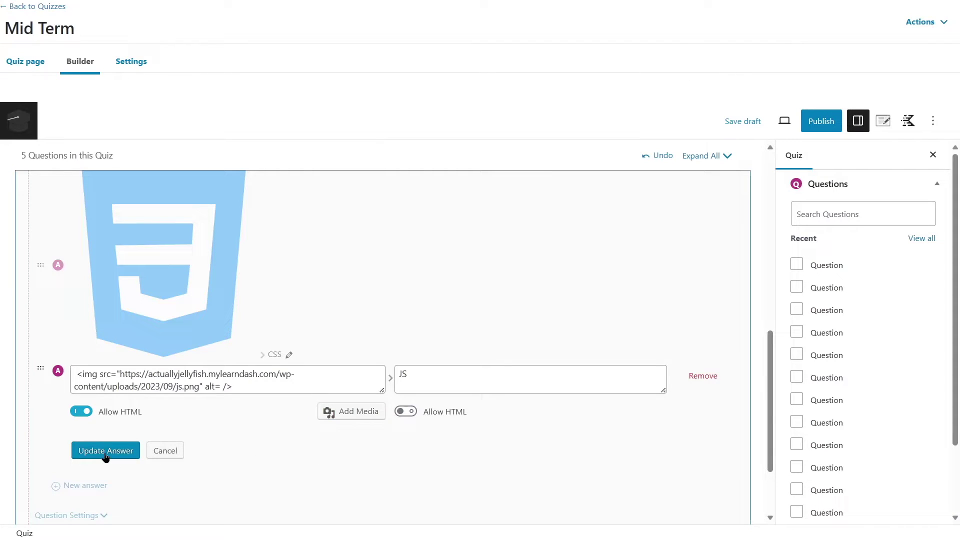
pyautogui.click(119, 453)
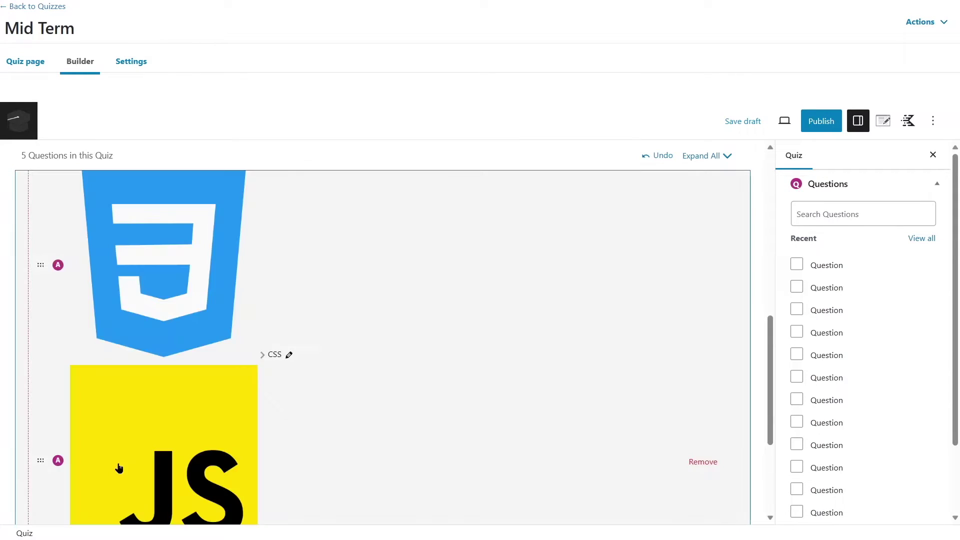
# Review the logo and language name pairs in WP Mid-Question 5.
pyautogui.scroll(5, 418, 440)
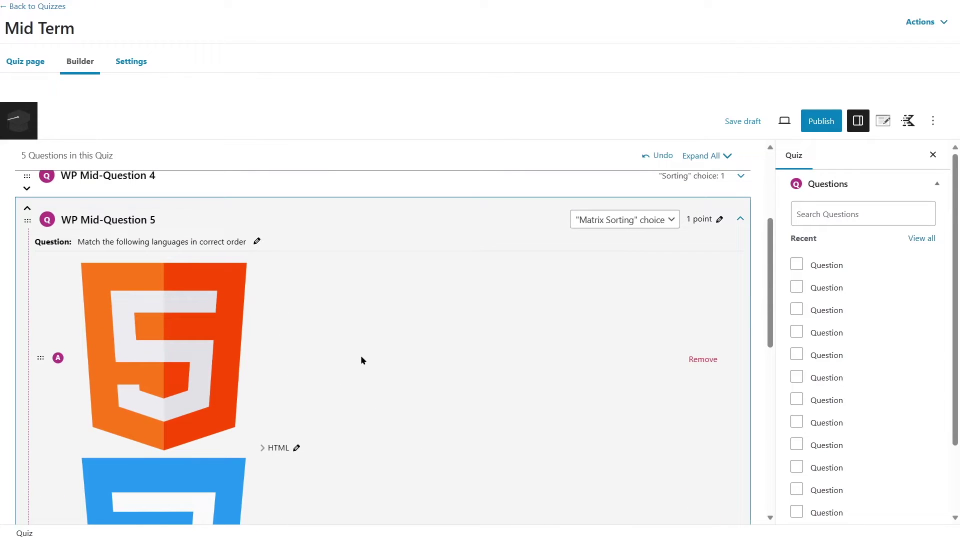
pyautogui.scroll(-8, 321, 375)
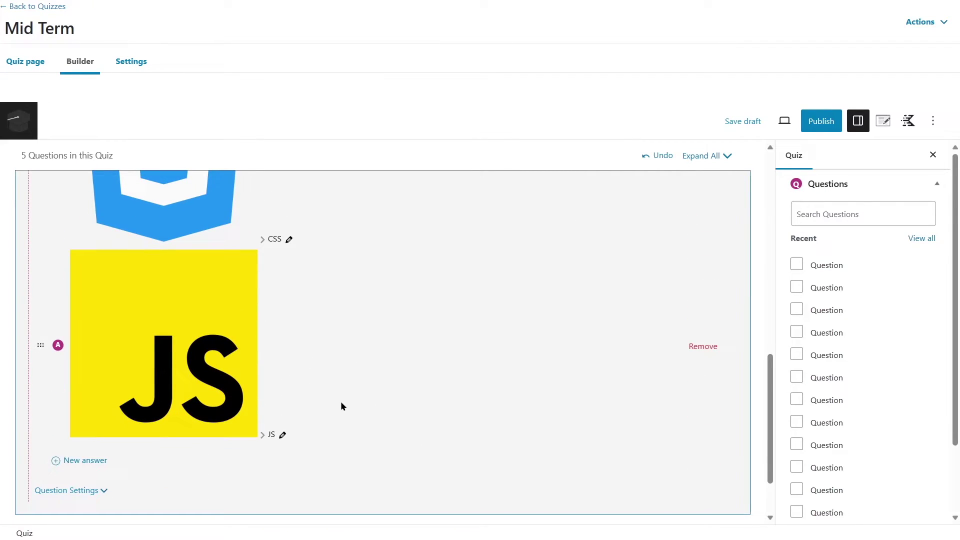
pyautogui.scroll(5, 340, 405)
pyautogui.scroll(1, 336, 396)
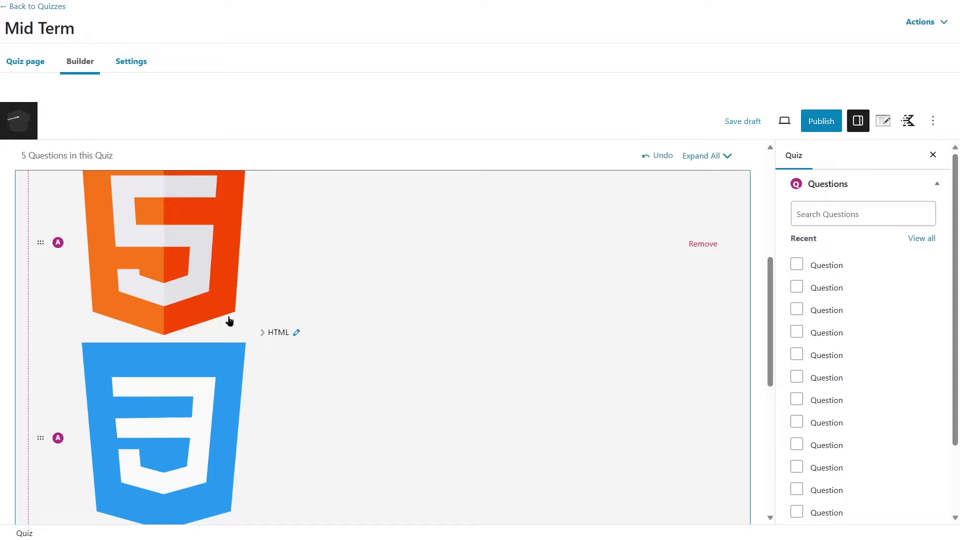
pyautogui.scroll(3, 412, 290)
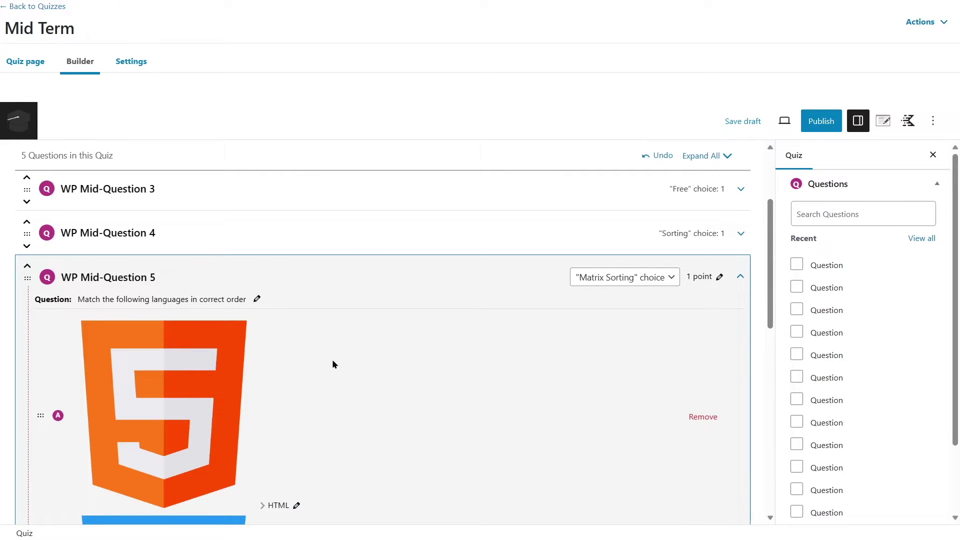
pyautogui.scroll(-6, 332, 356)
pyautogui.scroll(7, 400, 310)
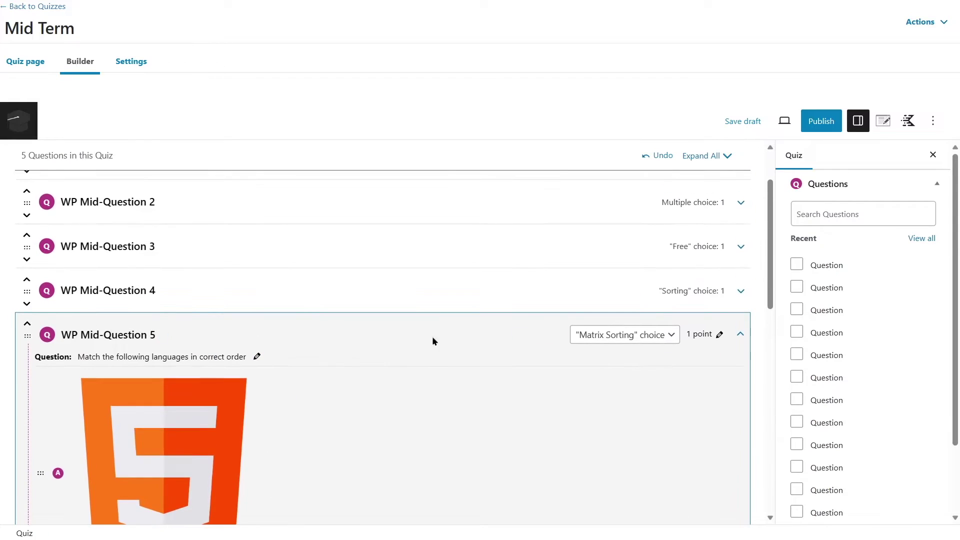
pyautogui.scroll(-1, 432, 341)
# Collapse WP Mid-Question 5, add "WP Mid-Question 6" as a "Fill in the blank" question and open its question text for editing.
pyautogui.click(741, 279)
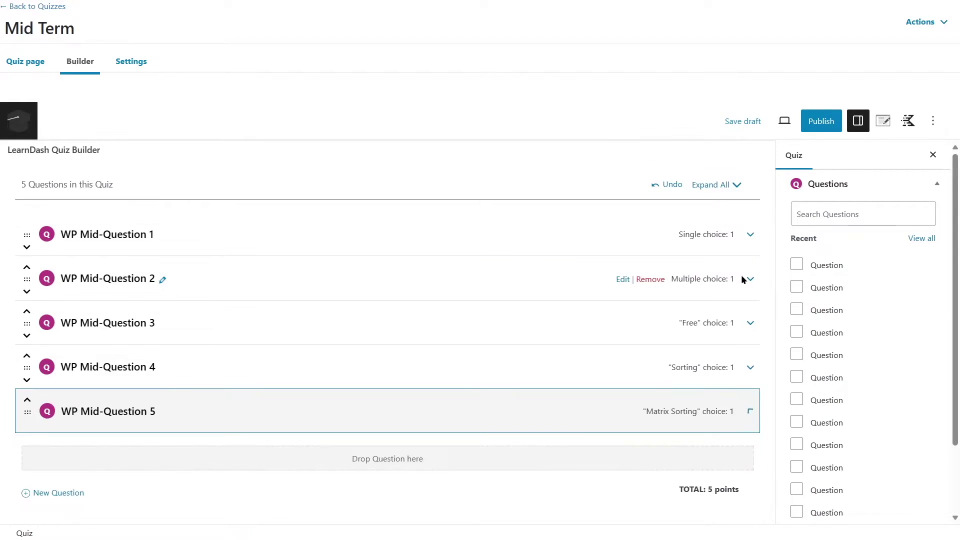
pyautogui.click(67, 499)
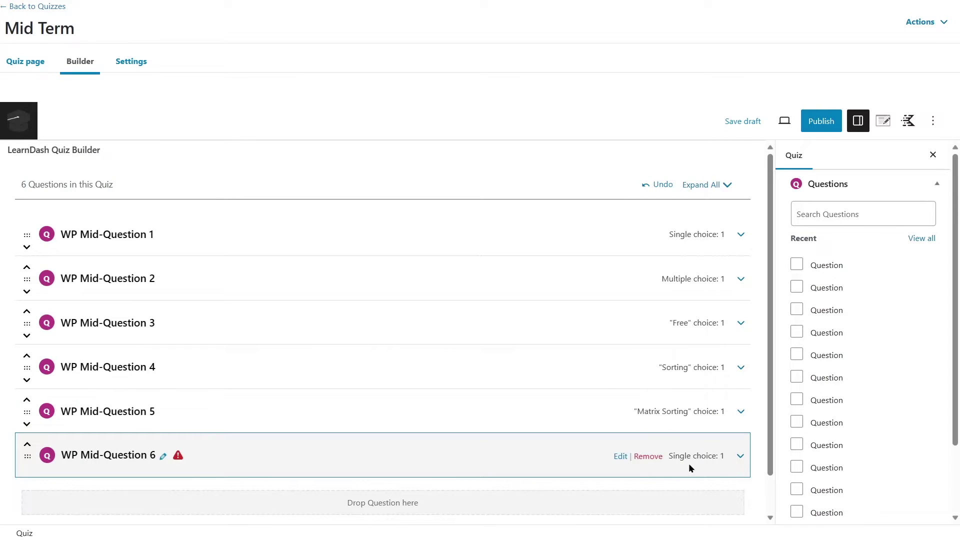
pyautogui.click(739, 458)
pyautogui.scroll(-3, 750, 467)
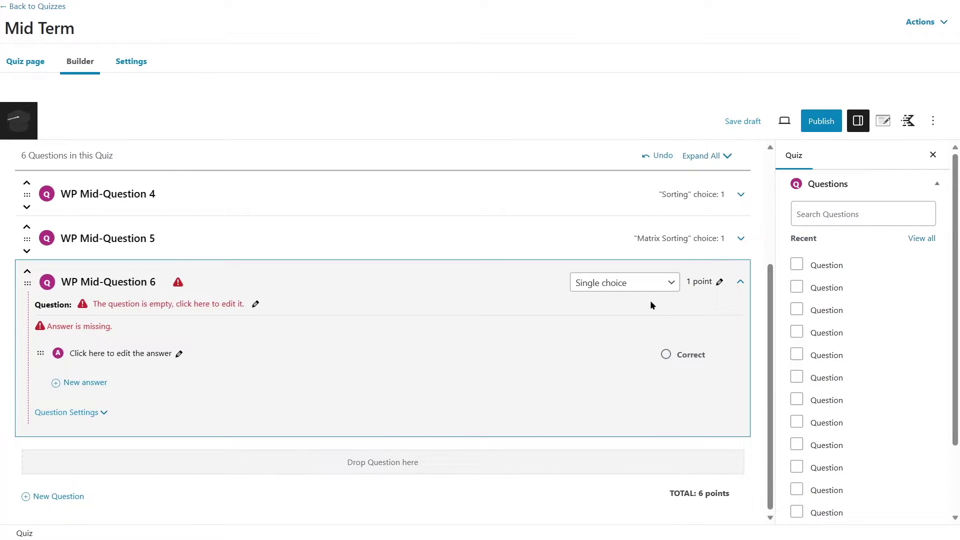
pyautogui.click(656, 289)
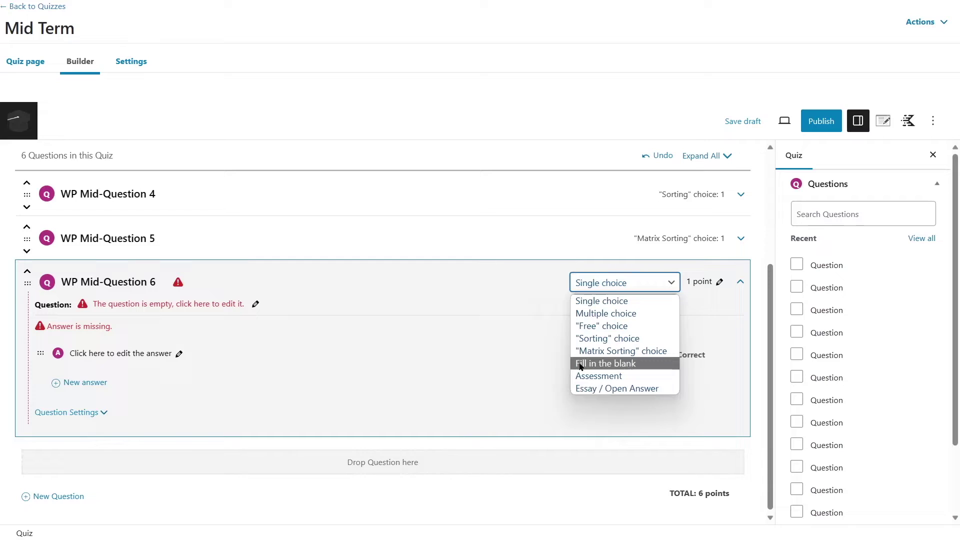
pyautogui.click(633, 368)
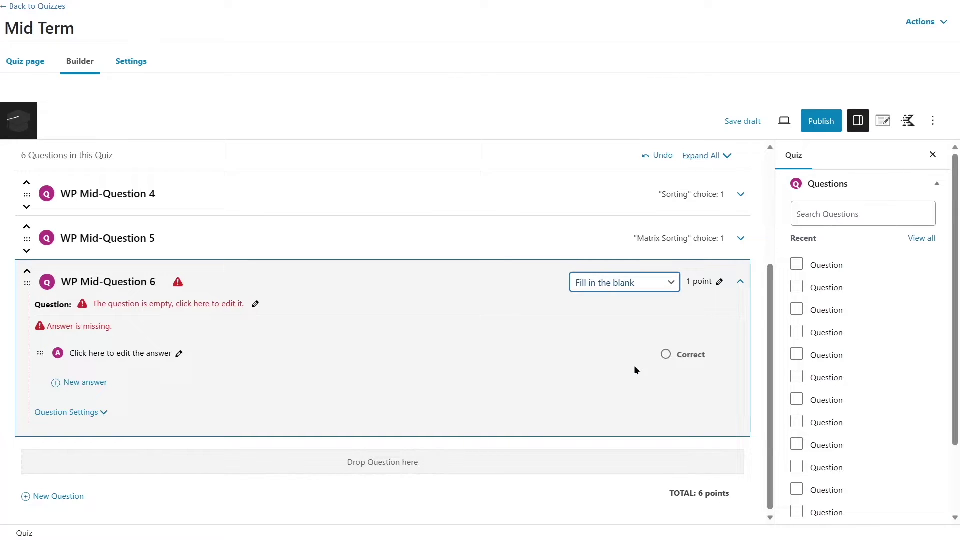
pyautogui.click(172, 304)
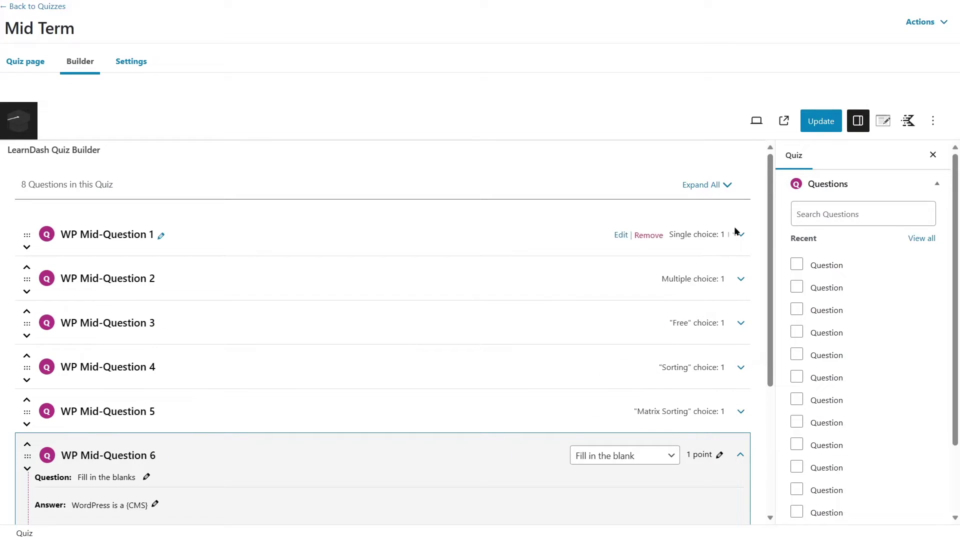
pyautogui.moveTo(771, 239); pyautogui.dragTo(770, 246)
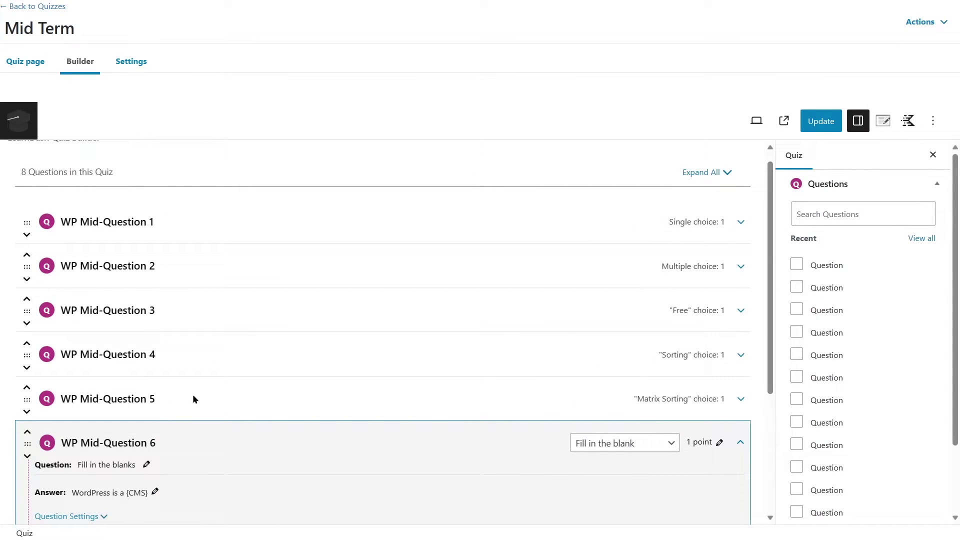
pyautogui.click(89, 469)
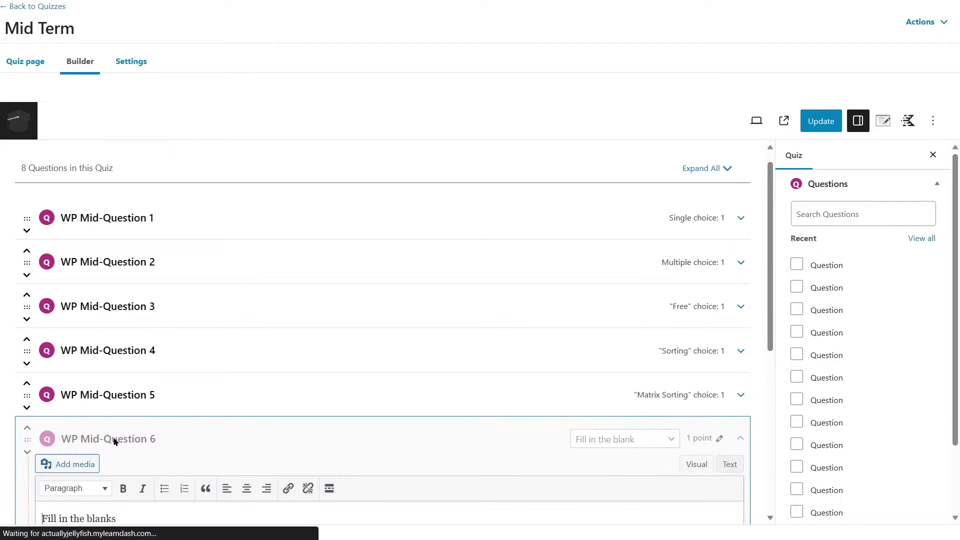
pyautogui.scroll(-2, 125, 433)
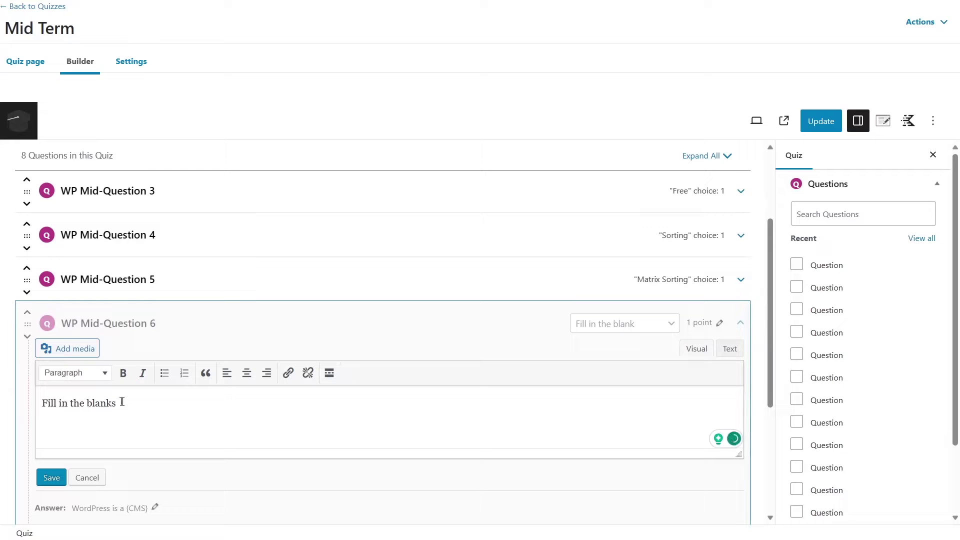
pyautogui.tripleClick(120, 403)
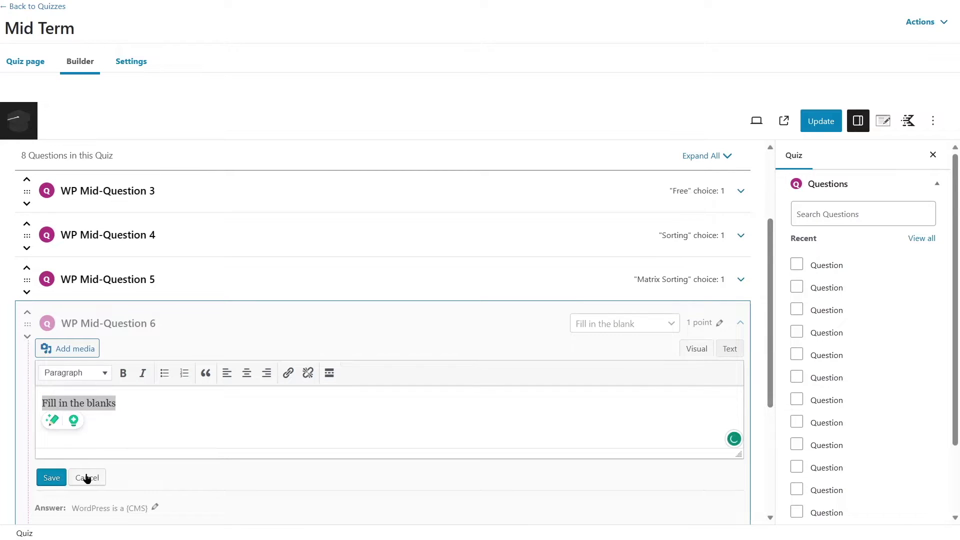
pyautogui.click(98, 471)
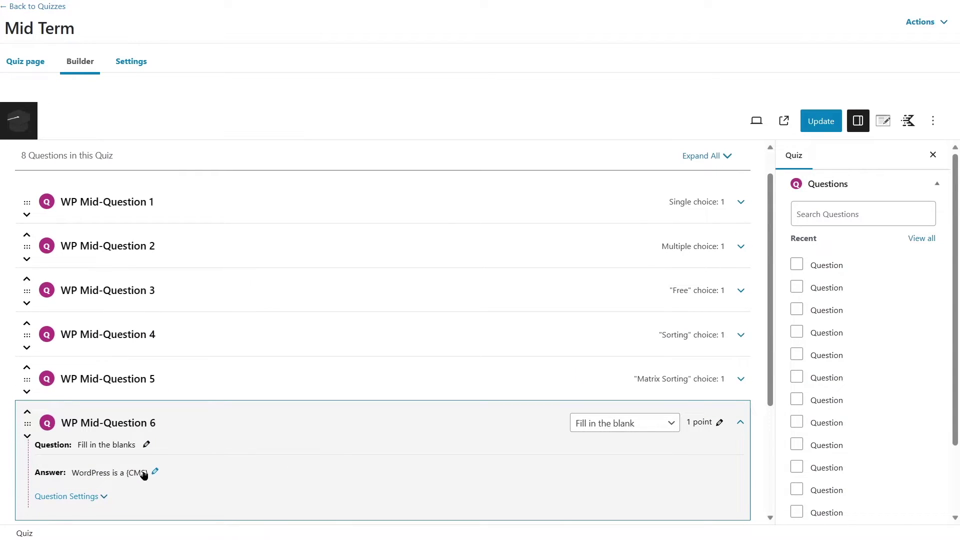
# Open the answer of WP Mid-Question 6 for editing and examine how its {CMS} gap is marked.
pyautogui.click(86, 475)
pyautogui.scroll(1, 196, 402)
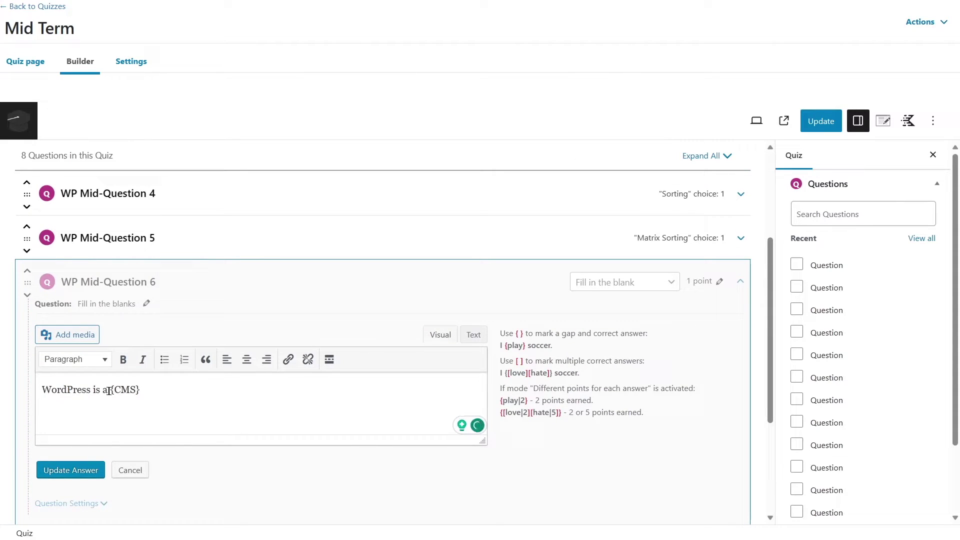
pyautogui.moveTo(140, 390); pyautogui.dragTo(113, 390)
pyautogui.click(154, 398)
pyautogui.moveTo(138, 390); pyautogui.dragTo(110, 391)
pyautogui.click(156, 392)
pyautogui.moveTo(110, 390); pyautogui.dragTo(139, 389)
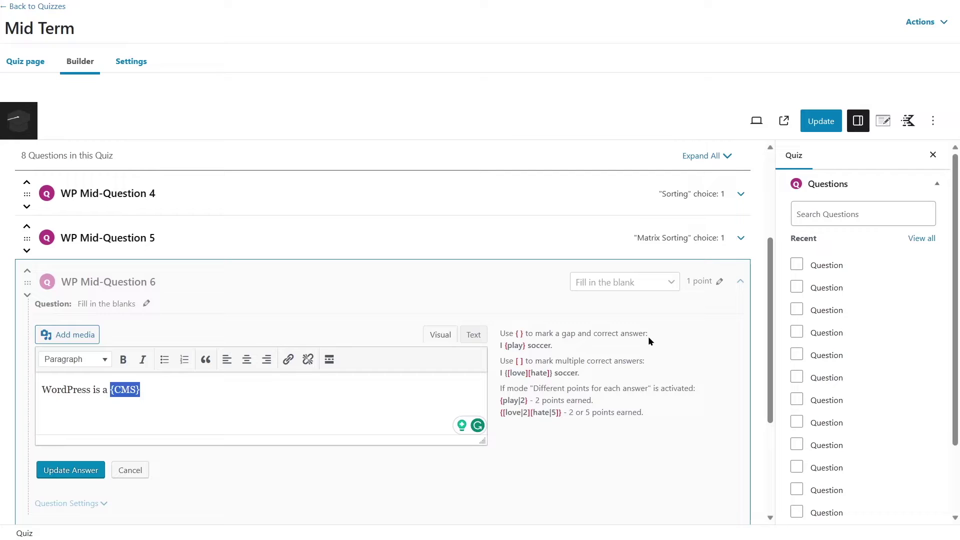
# Examine the syntax hints for marking a gap with one correct answer and with multiple correct answers.
pyautogui.click(501, 345)
pyautogui.moveTo(501, 345); pyautogui.dragTo(553, 346)
pyautogui.click(504, 346)
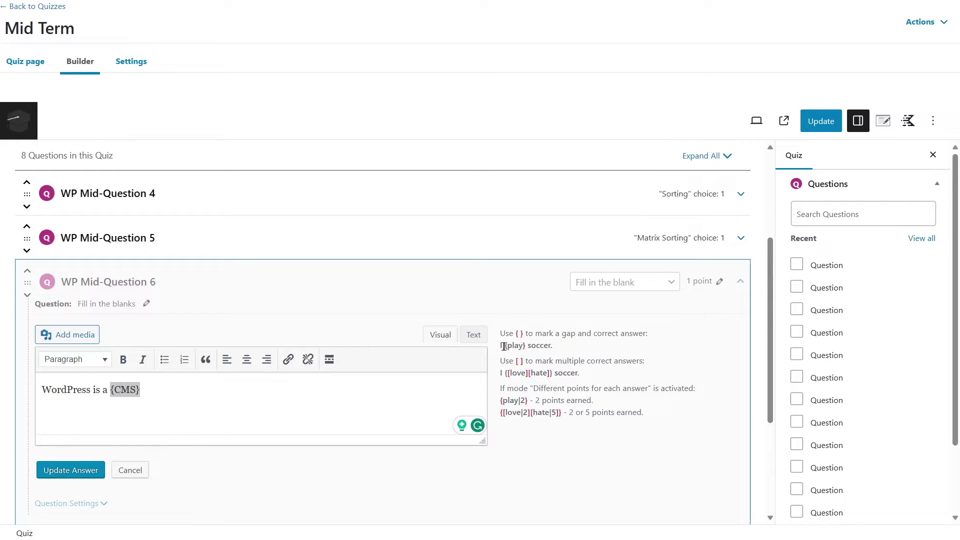
pyautogui.moveTo(506, 346); pyautogui.dragTo(524, 345)
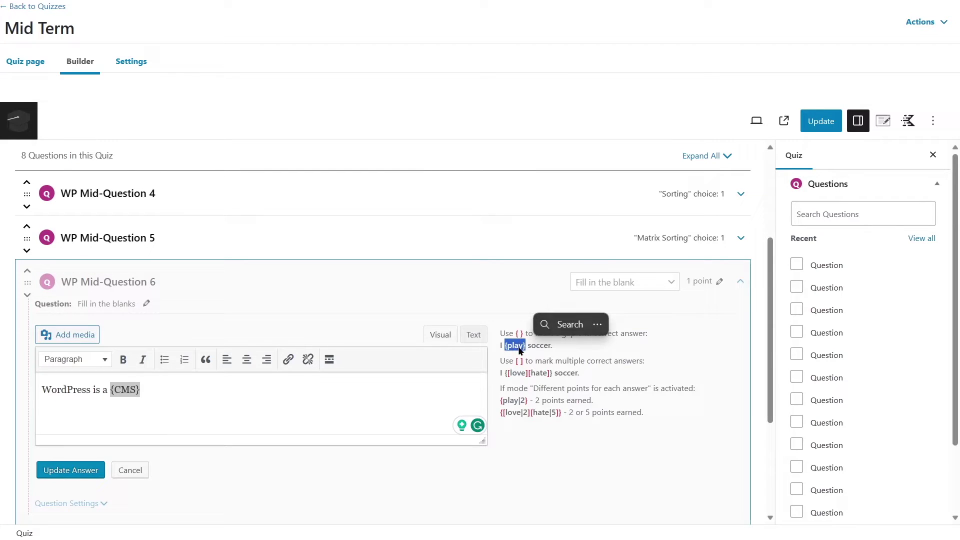
pyautogui.click(522, 362)
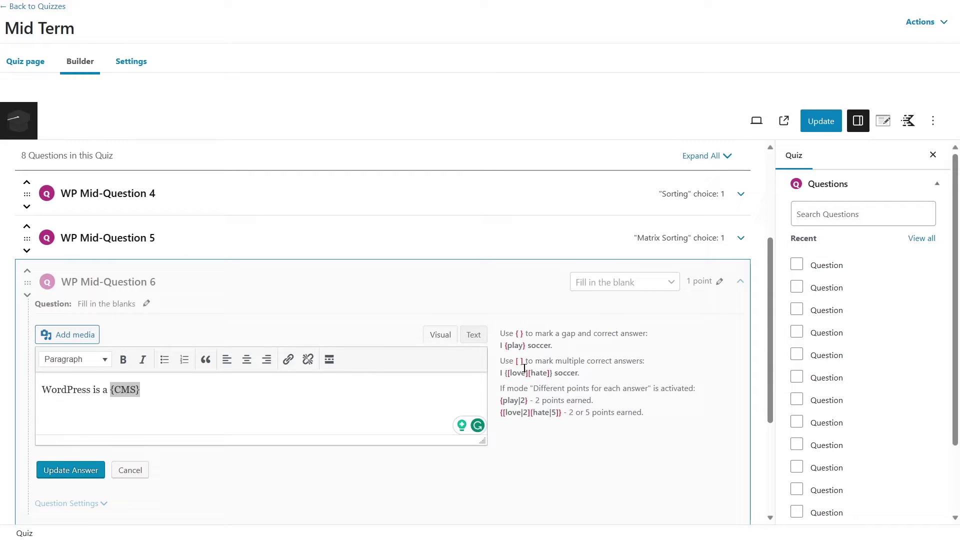
pyautogui.moveTo(501, 372); pyautogui.dragTo(574, 373)
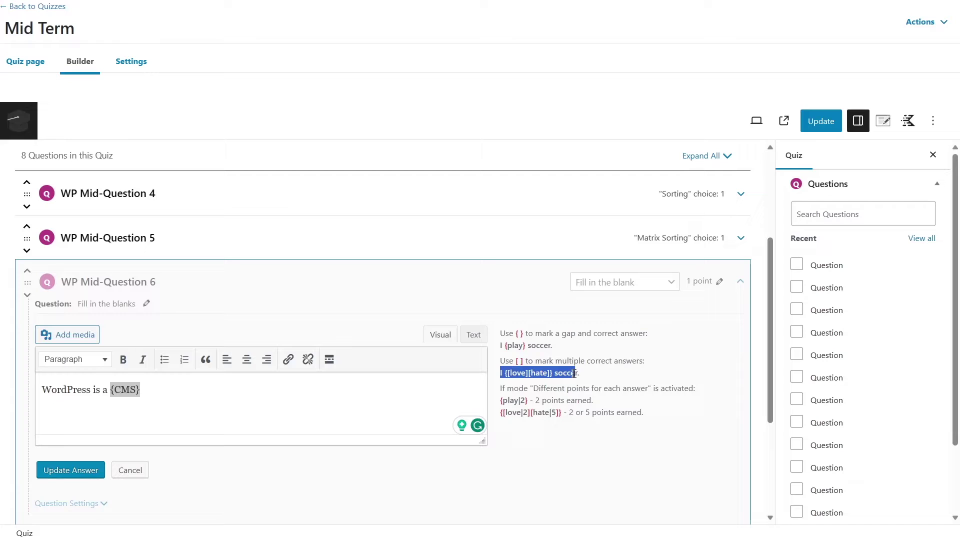
pyautogui.click(516, 384)
pyautogui.moveTo(511, 372); pyautogui.dragTo(534, 374)
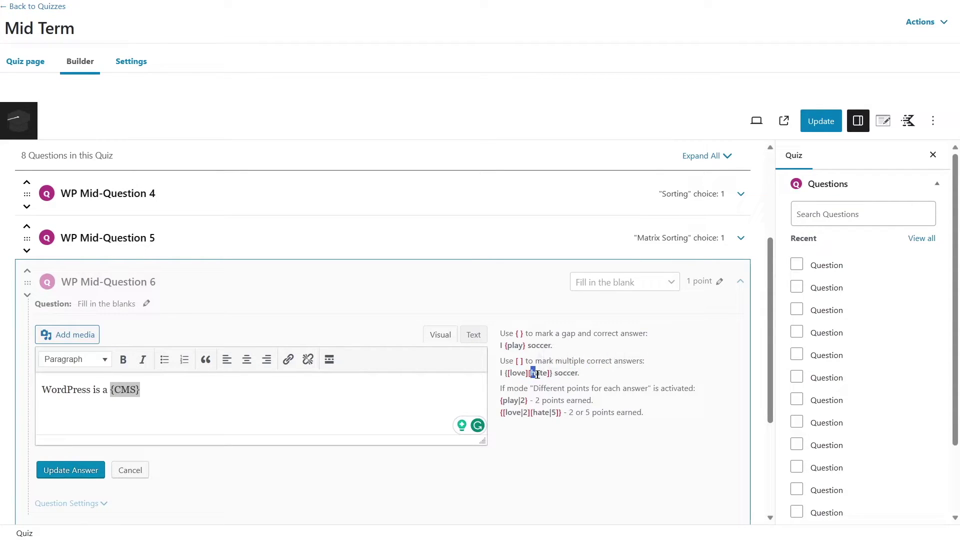
pyautogui.click(508, 374)
pyautogui.moveTo(505, 372); pyautogui.dragTo(551, 374)
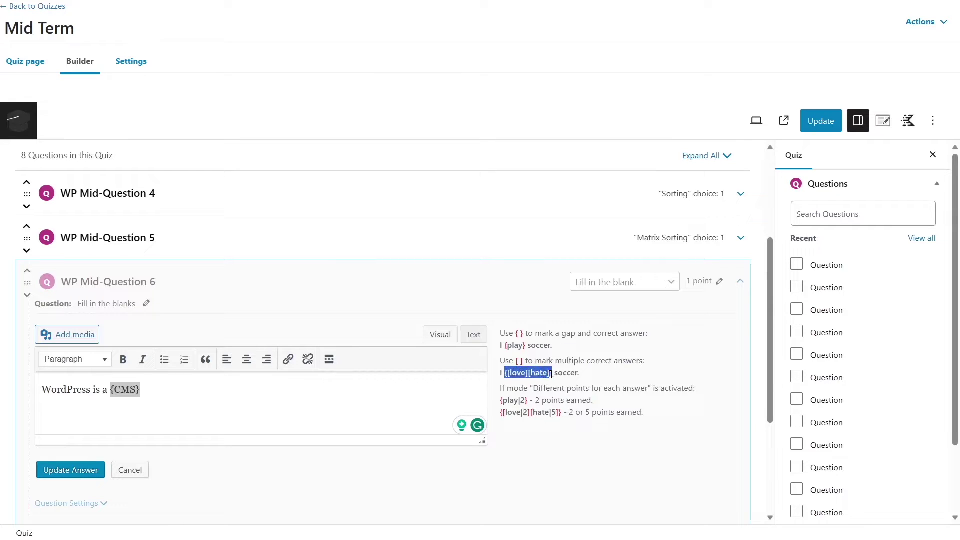
pyautogui.click(507, 374)
pyautogui.moveTo(508, 374); pyautogui.dragTo(528, 373)
# Change the gap in WP Mid-Question 6's answer to {[CMS][Content Management System]} so that it accepts both answers.
pyautogui.click(121, 389)
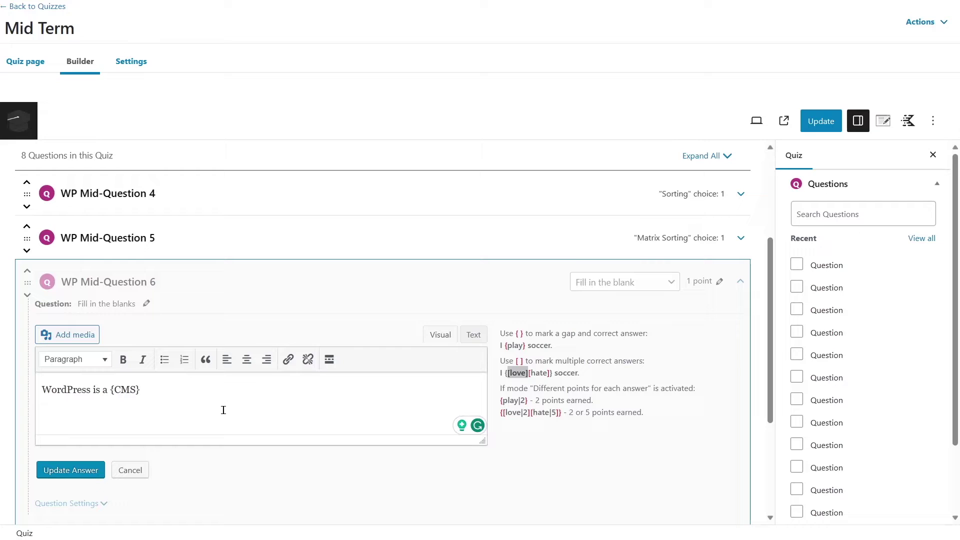
pyautogui.write('[')
pyautogui.press('Right')
pyautogui.press('Right')
pyautogui.press('Right')
pyautogui.write('][')
pyautogui.write(']')
pyautogui.write('Content Management System')
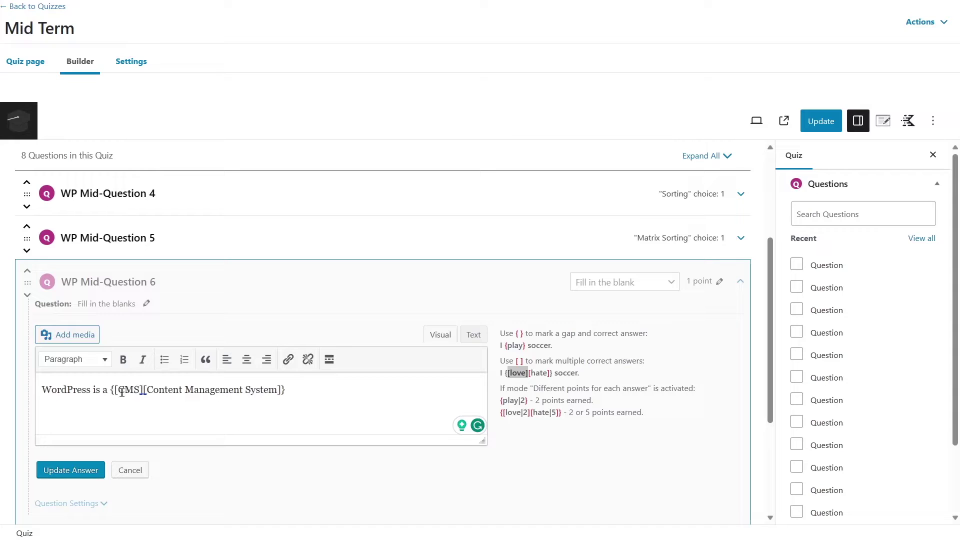
pyautogui.moveTo(117, 390); pyautogui.dragTo(278, 390)
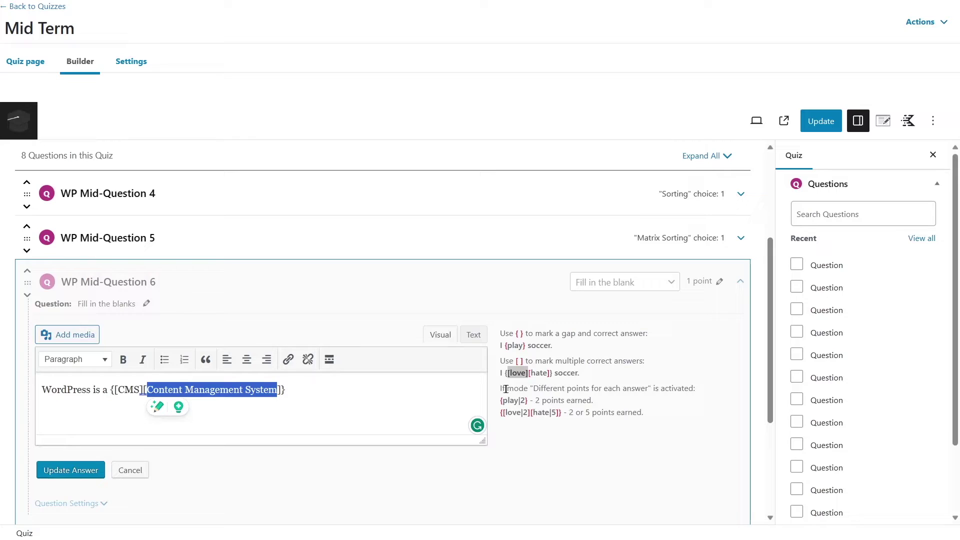
# Try adding "|2" as the points value of the CMS option, and remove it again.
pyautogui.click(142, 393)
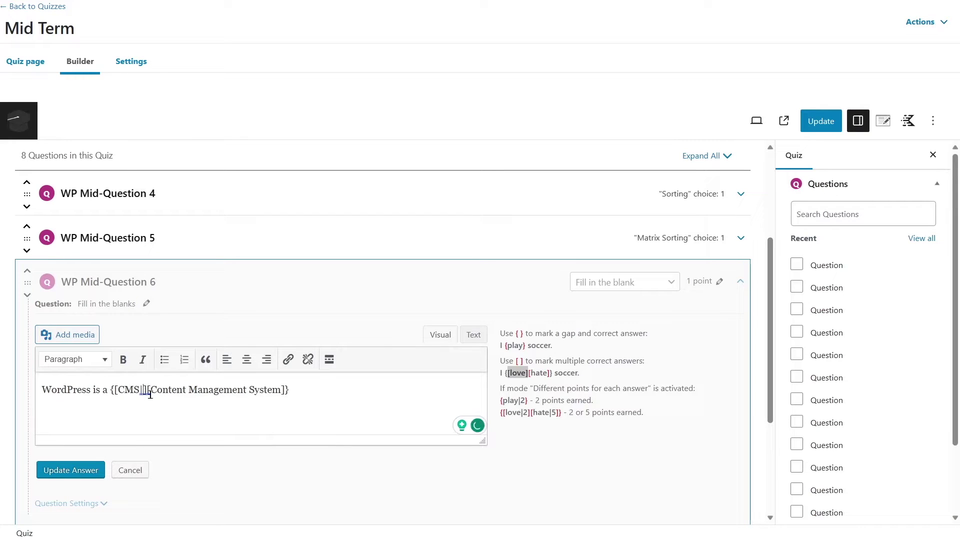
pyautogui.write('2')
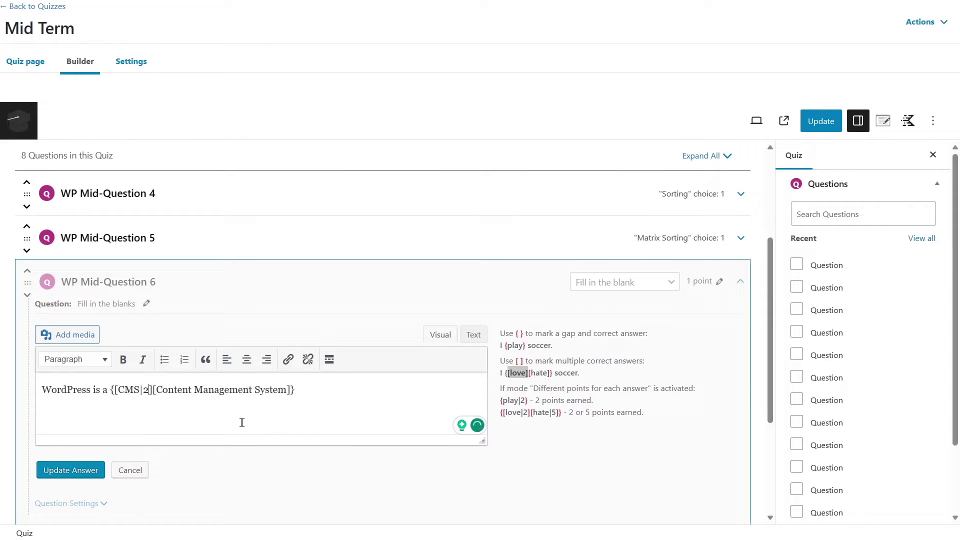
pyautogui.moveTo(118, 390); pyautogui.dragTo(140, 389)
pyautogui.doubleClick(146, 389)
pyautogui.hotkey('shift', 'Right')
pyautogui.press('BackSpace')
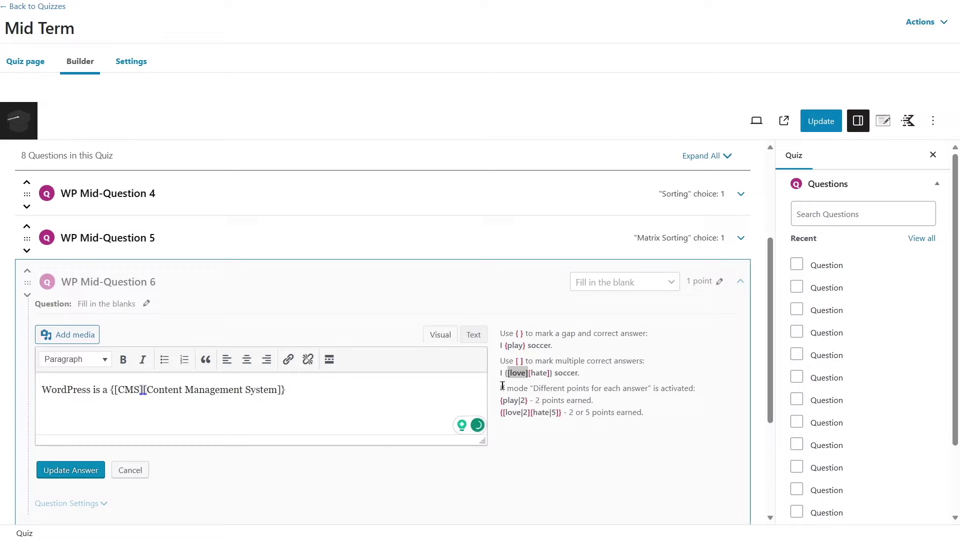
# Examine the hint on awarding different points for each answer, including the {play|2} example.
pyautogui.moveTo(500, 388); pyautogui.dragTo(660, 390)
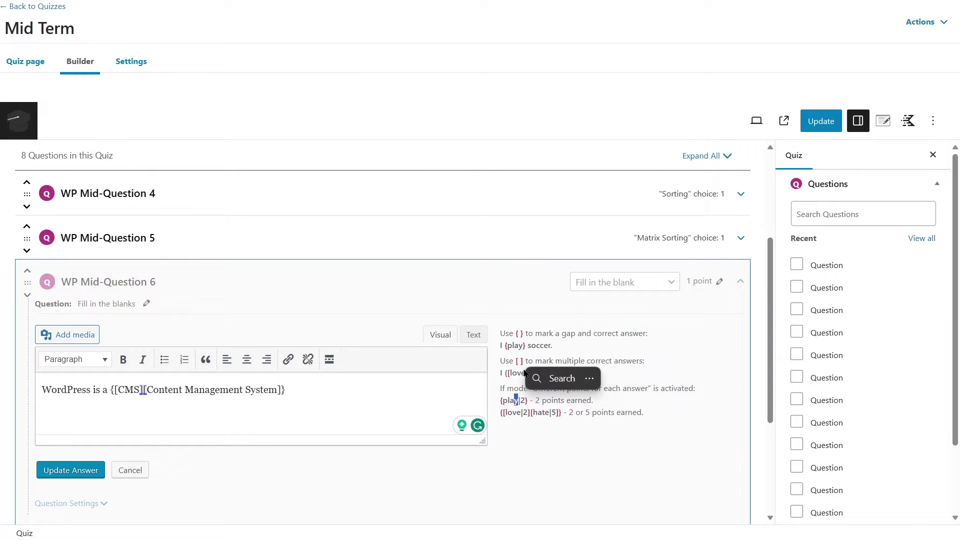
pyautogui.click(538, 364)
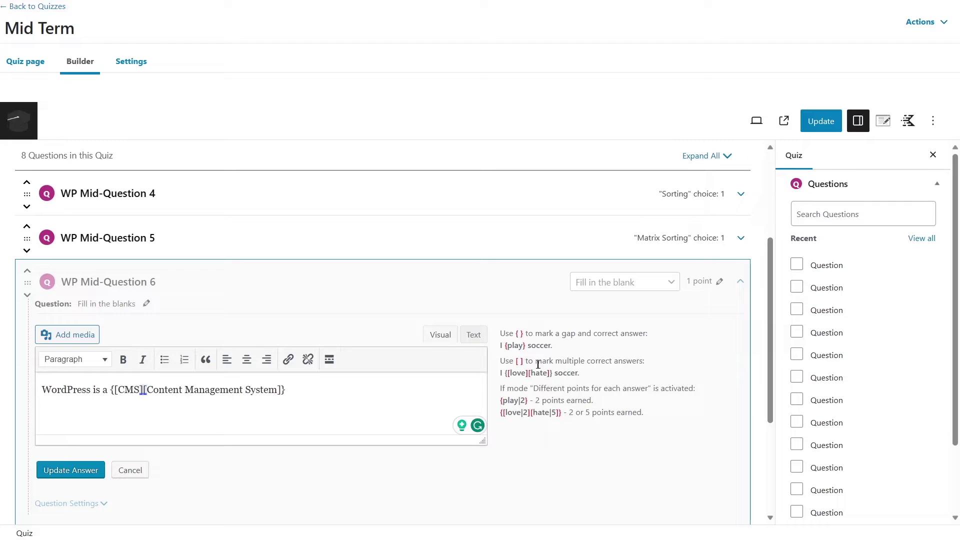
pyautogui.moveTo(501, 401); pyautogui.dragTo(521, 399)
pyautogui.click(518, 399)
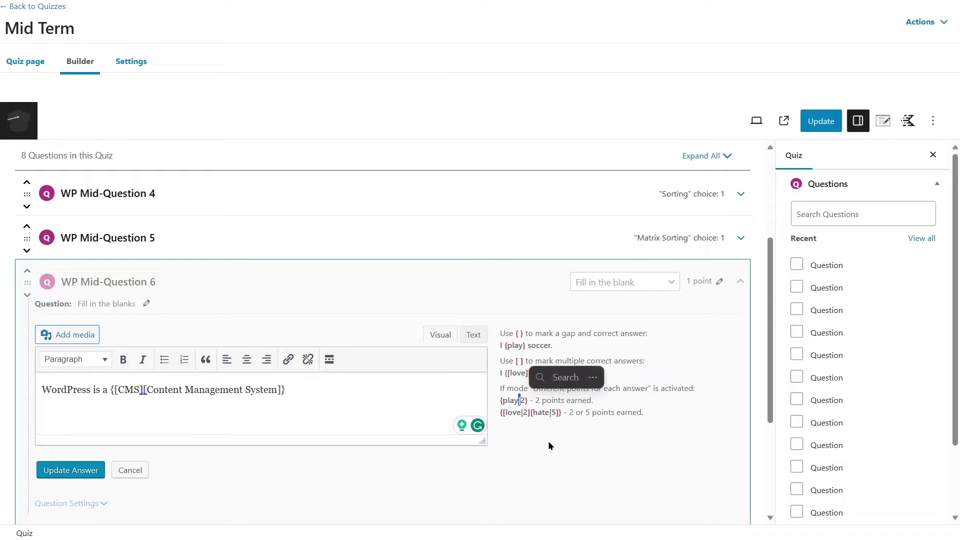
pyautogui.click(523, 401)
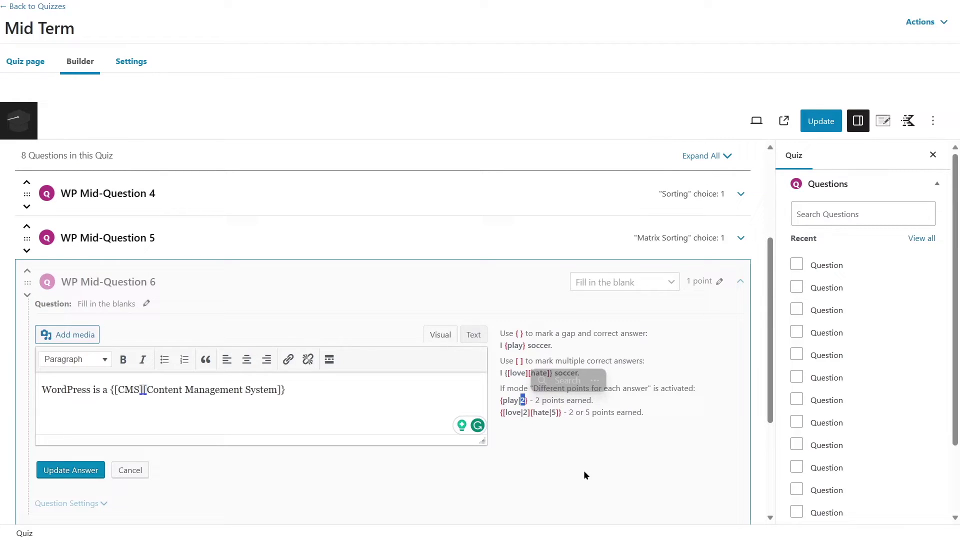
pyautogui.click(256, 394)
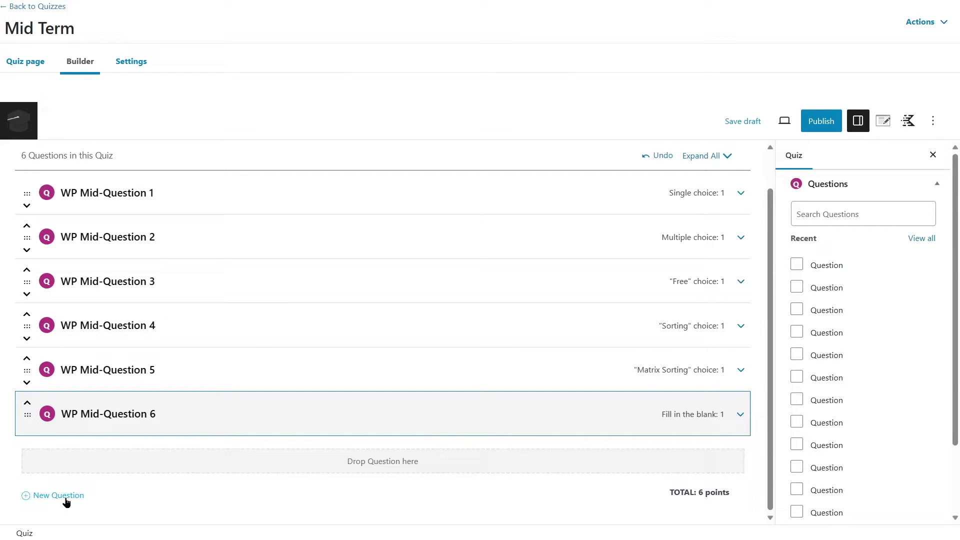
# Add a new question named "WP Mid-Question 7", expand it and set its type to Assessment.
pyautogui.click(66, 496)
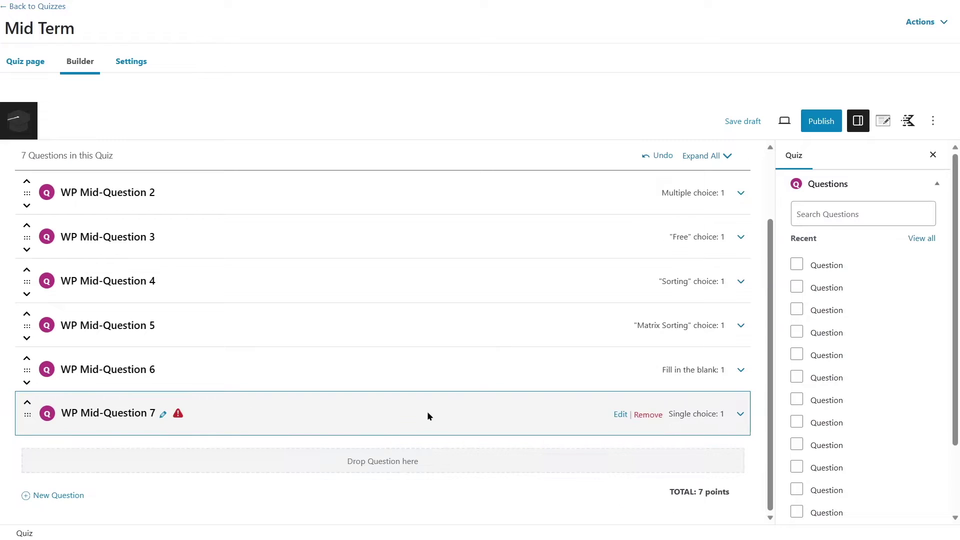
pyautogui.click(741, 413)
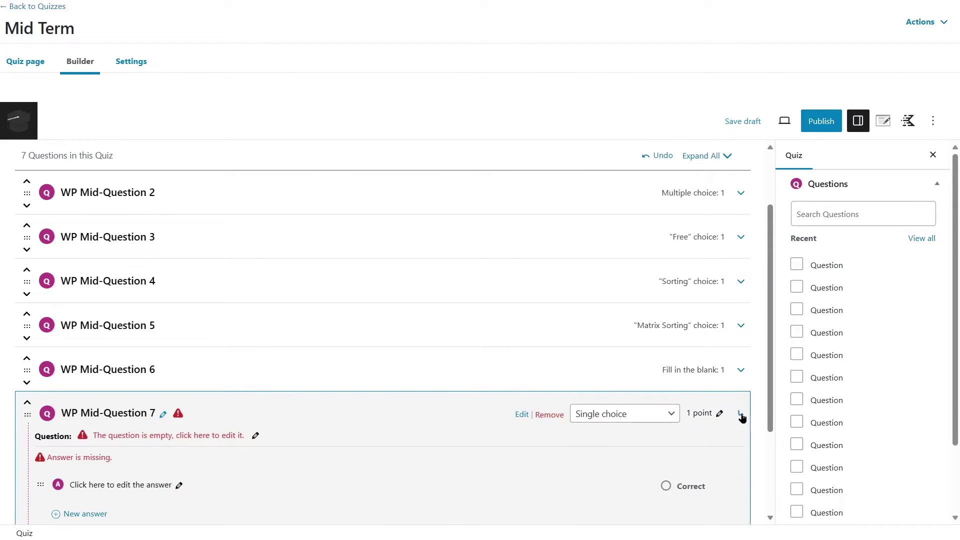
pyautogui.scroll(-2, 735, 390)
pyautogui.click(659, 299)
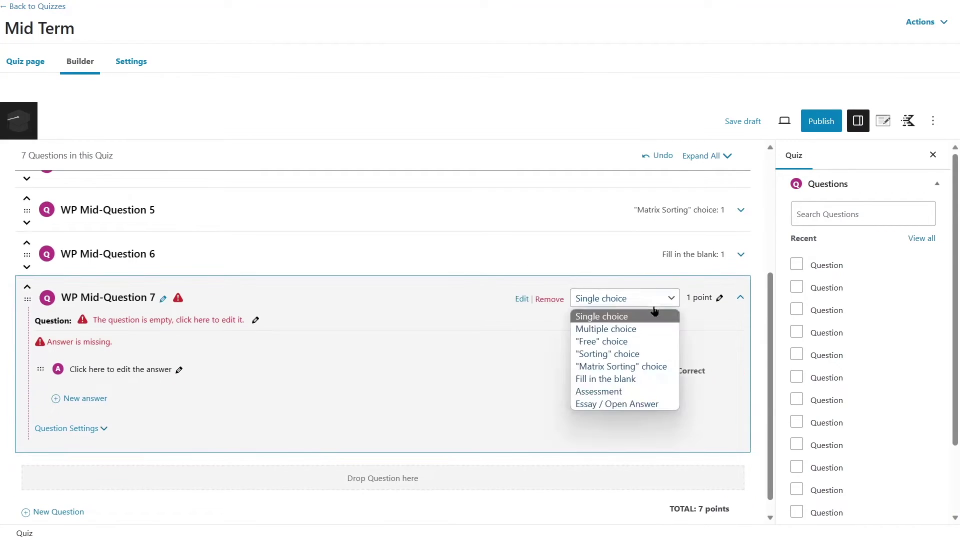
pyautogui.click(596, 393)
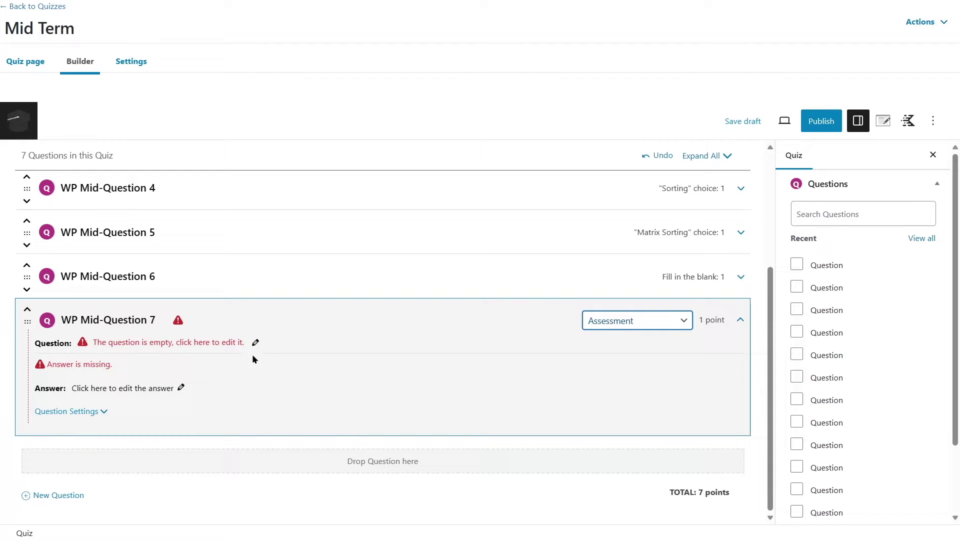
# Enter "How much would you rate this course?" as the question text of WP Mid-Question 7 and save it.
pyautogui.click(158, 344)
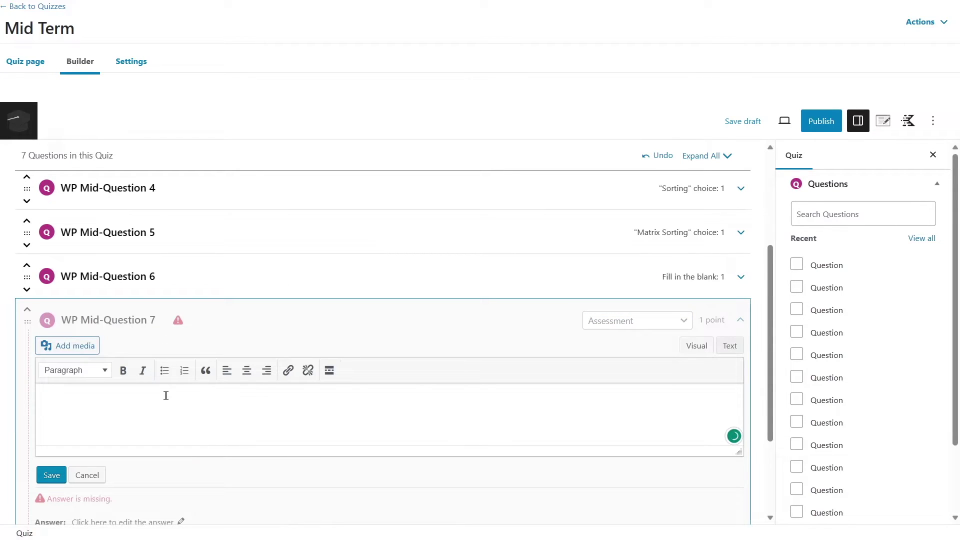
pyautogui.write('How much would you rate this course?')
pyautogui.moveTo(56, 400); pyautogui.dragTo(189, 402)
pyautogui.click(142, 427)
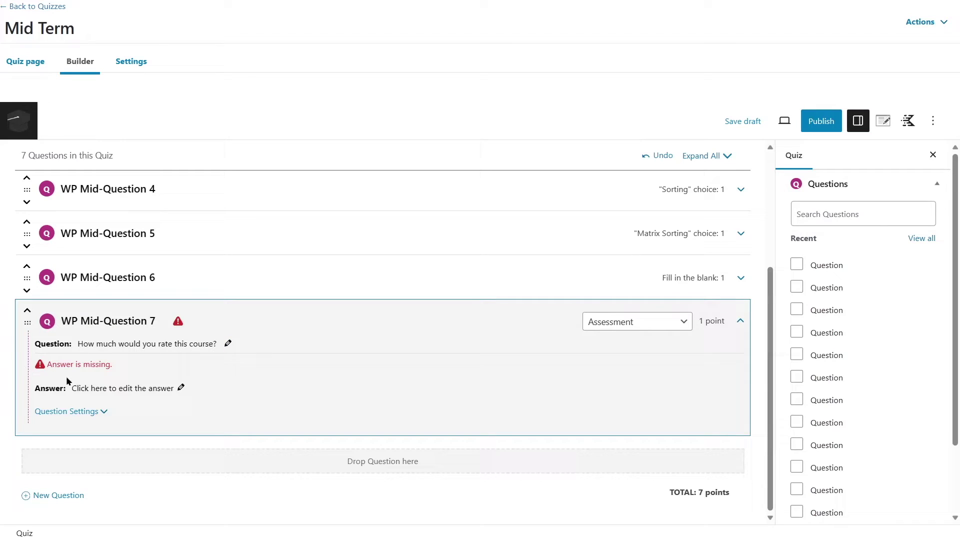
# Open the answer of WP Mid-Question 7 for editing and examine the syntax hints for assessments and selectable items.
pyautogui.click(155, 393)
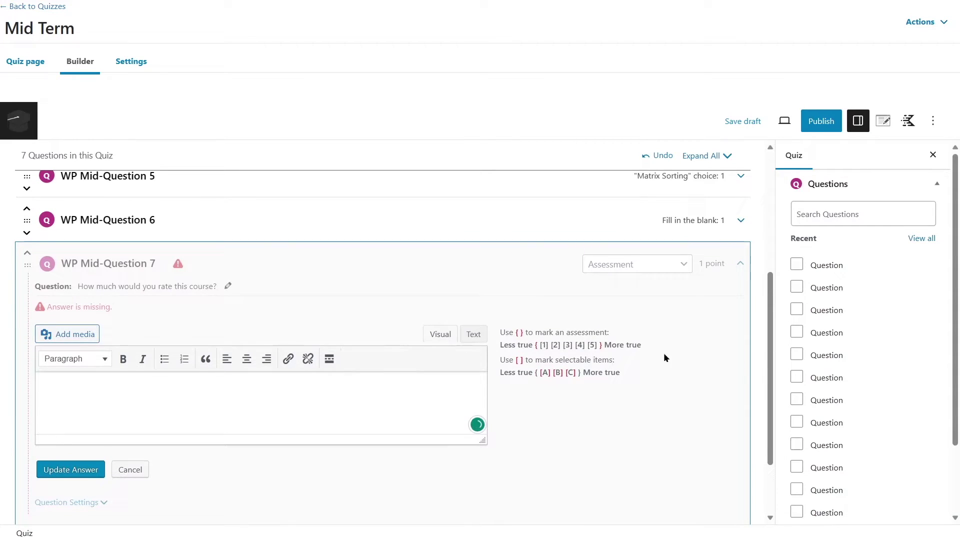
pyautogui.moveTo(502, 330); pyautogui.dragTo(634, 380)
pyautogui.click(517, 342)
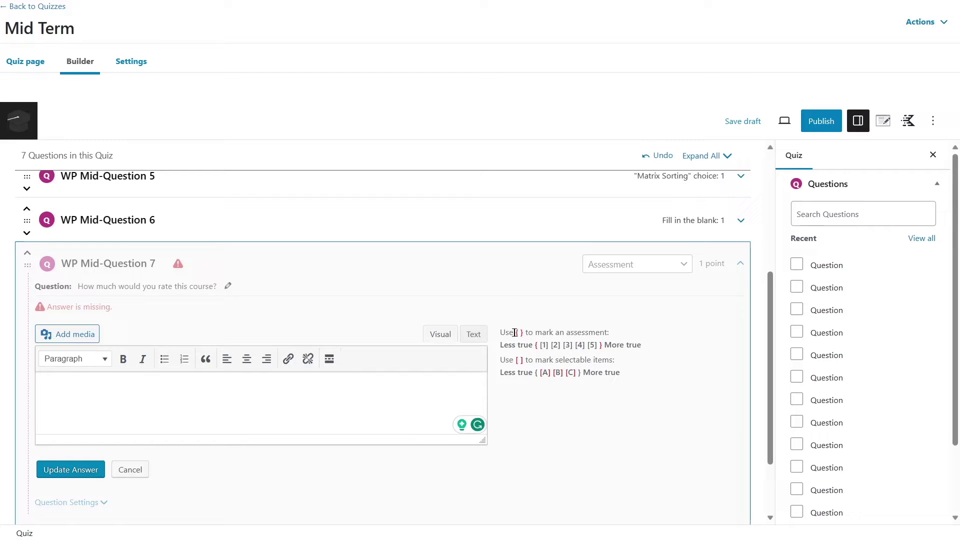
pyautogui.moveTo(516, 332); pyautogui.dragTo(536, 345)
pyautogui.click(600, 333)
pyautogui.moveTo(540, 346); pyautogui.dragTo(650, 347)
pyautogui.click(658, 407)
pyautogui.moveTo(504, 360); pyautogui.dragTo(620, 382)
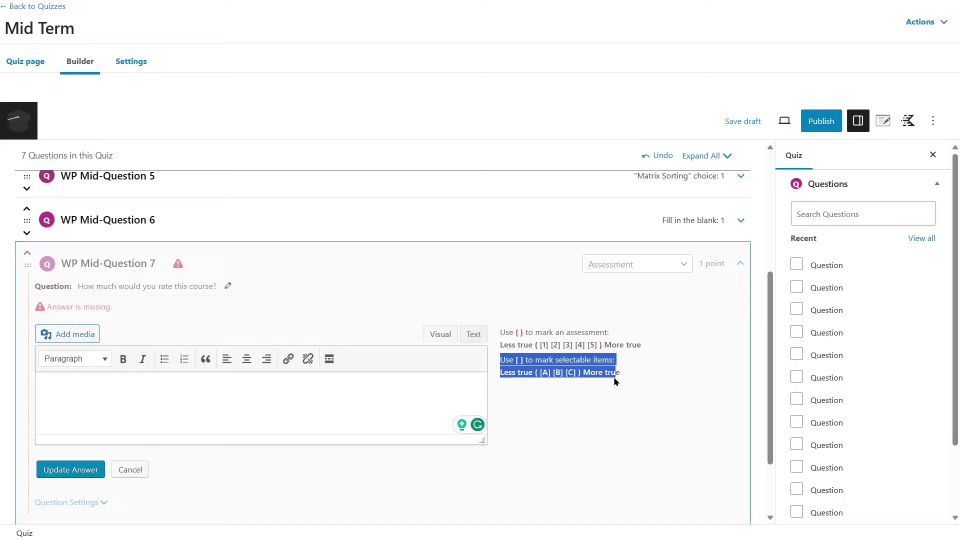
pyautogui.click(568, 392)
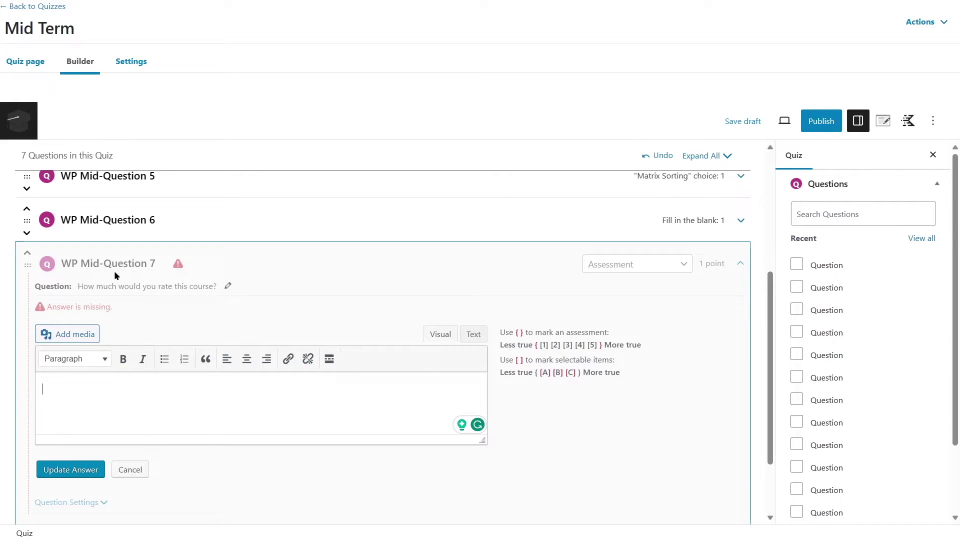
# Enter "Poor { [1] [2] [3] [4] [5] } Excellent" as the assessment answer of WP Mid-Question 7 and update it.
pyautogui.write('Poor {} Excellent')
pyautogui.doubleClick(62, 390)
pyautogui.moveTo(118, 389); pyautogui.dragTo(78, 391)
pyautogui.click(69, 389)
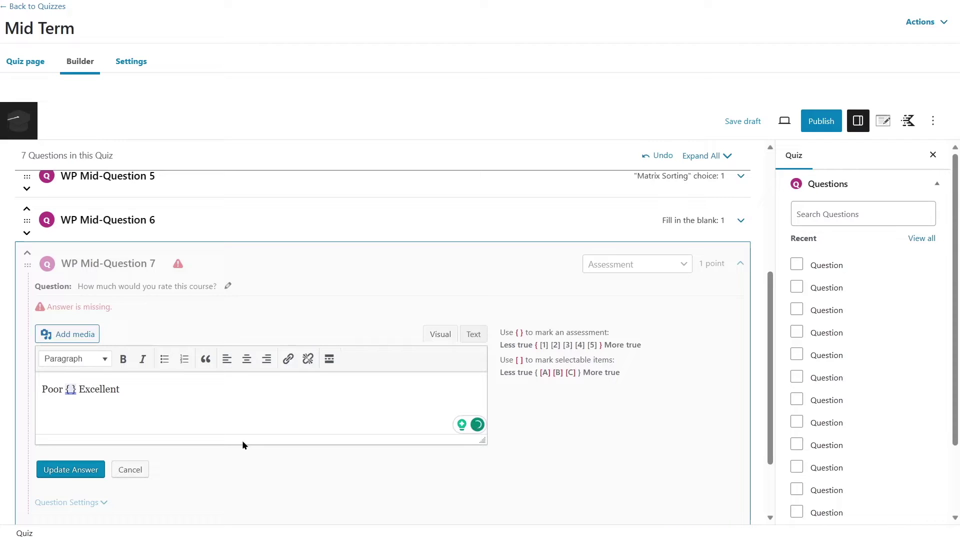
pyautogui.write('[1] [2] [3] [4] [5]')
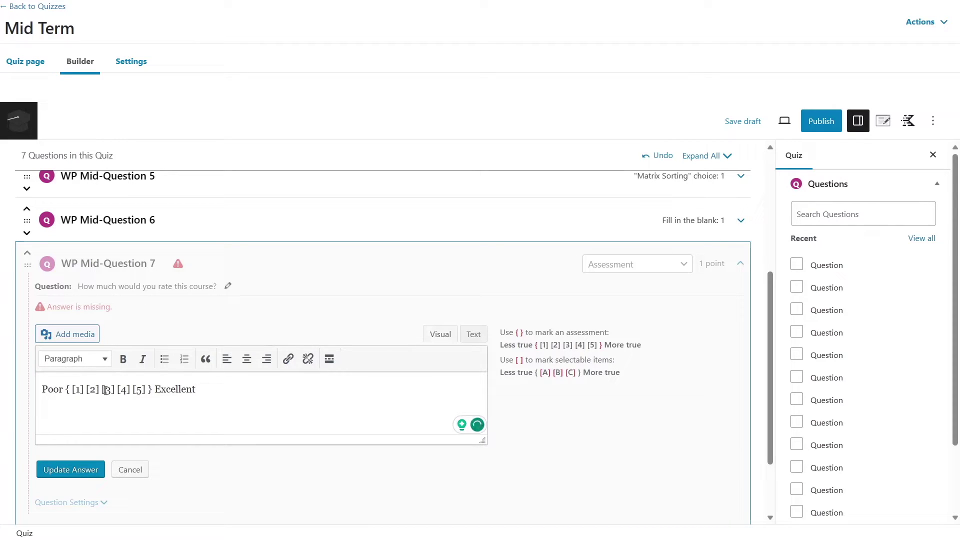
pyautogui.moveTo(80, 389); pyautogui.dragTo(199, 388)
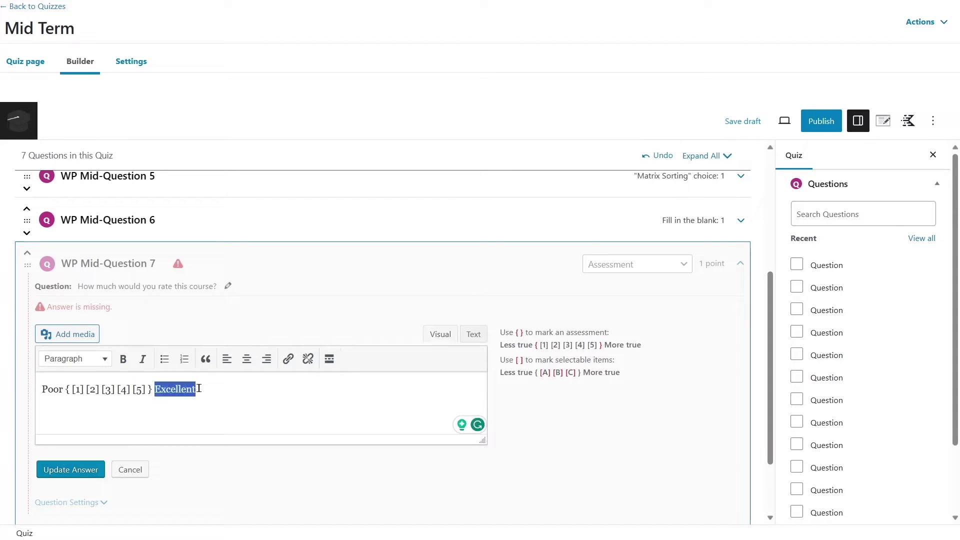
pyautogui.click(80, 395)
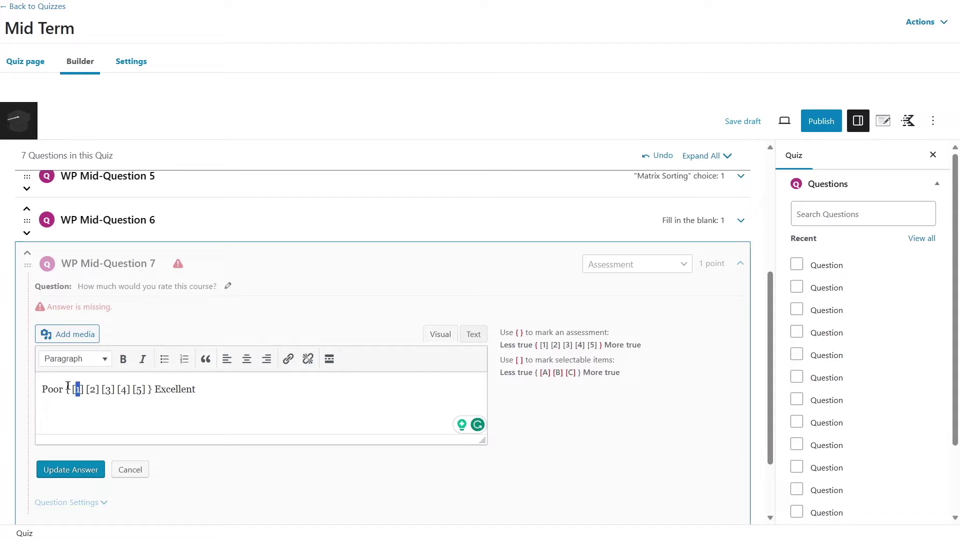
pyautogui.click(74, 468)
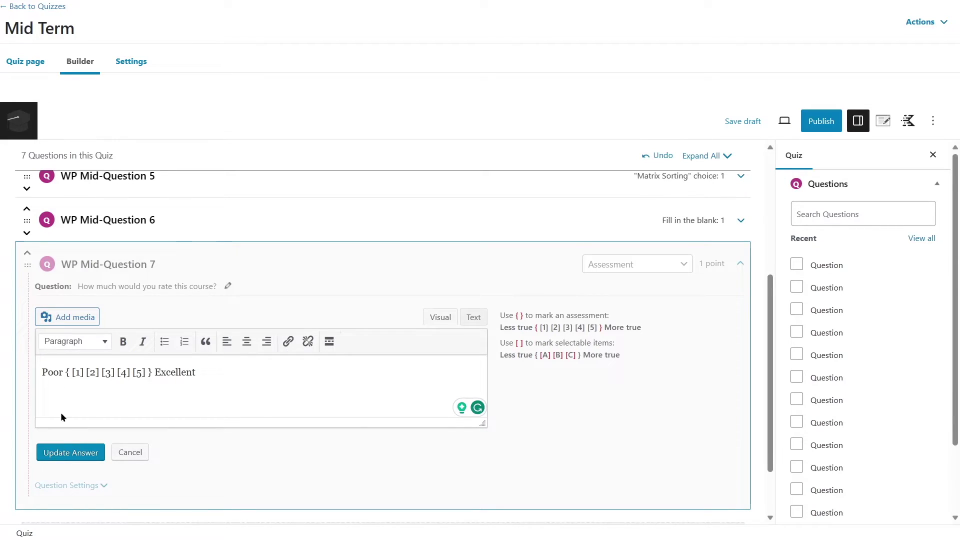
pyautogui.click(55, 449)
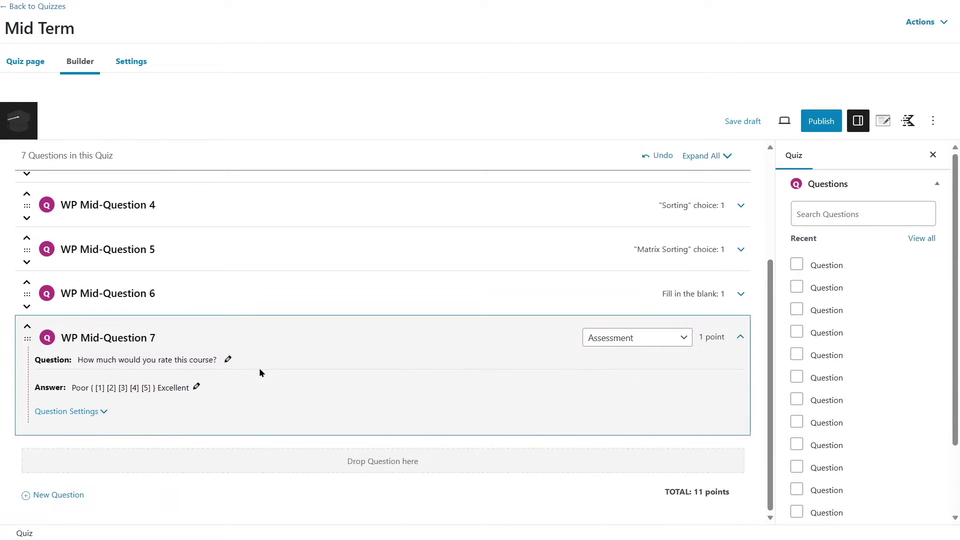
# Collapse WP Mid-Question 7, add a question named "WP Mid-Question 8" and set its type to Essay / Open Answer.
pyautogui.click(741, 337)
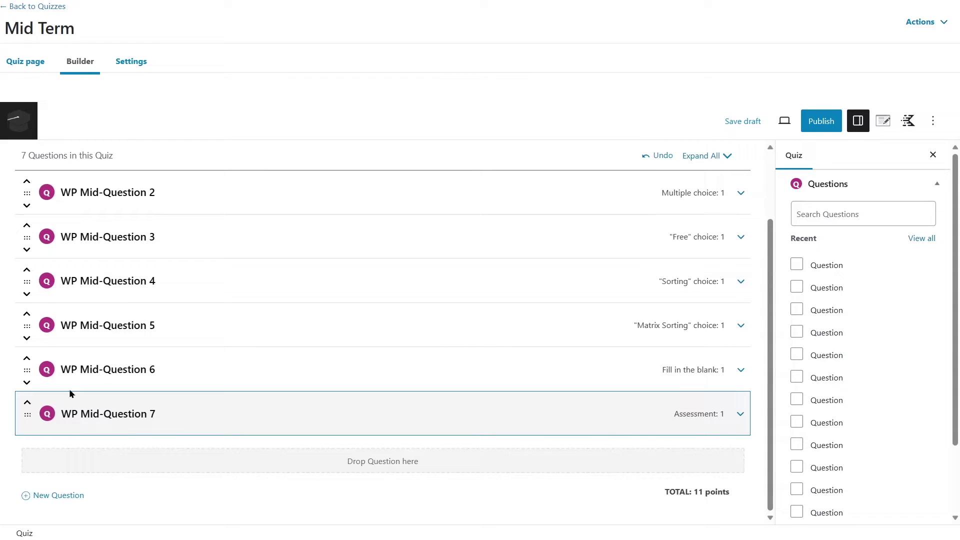
pyautogui.click(47, 497)
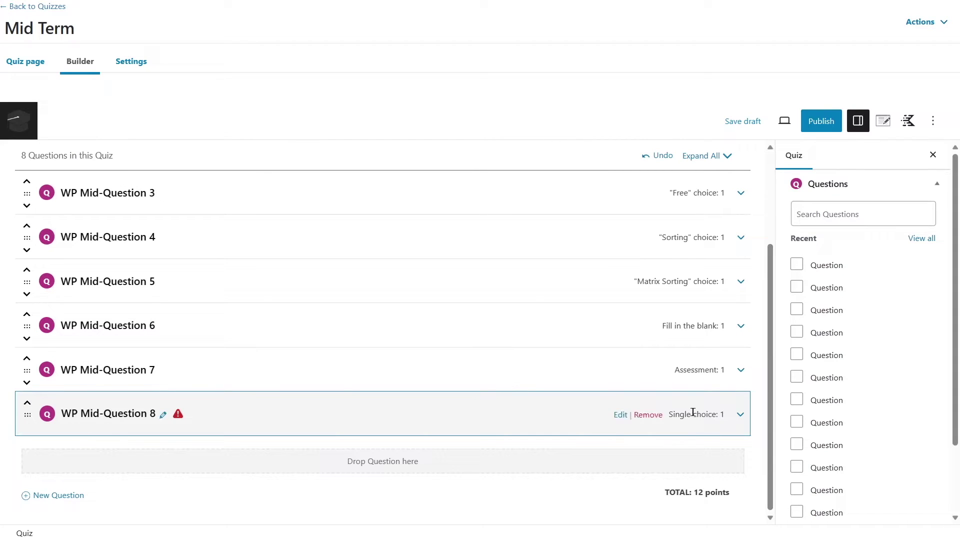
pyautogui.click(741, 414)
pyautogui.scroll(-3, 737, 410)
pyautogui.click(622, 282)
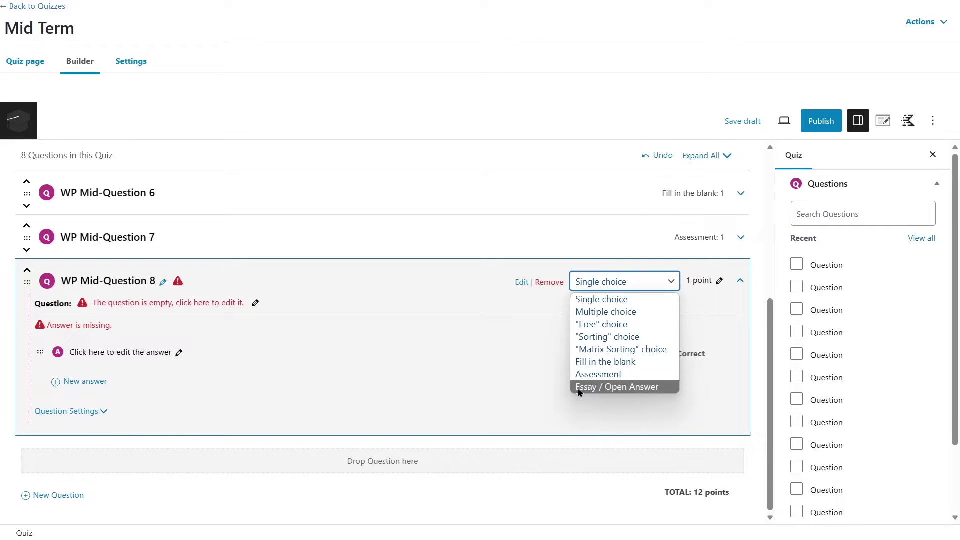
pyautogui.click(624, 387)
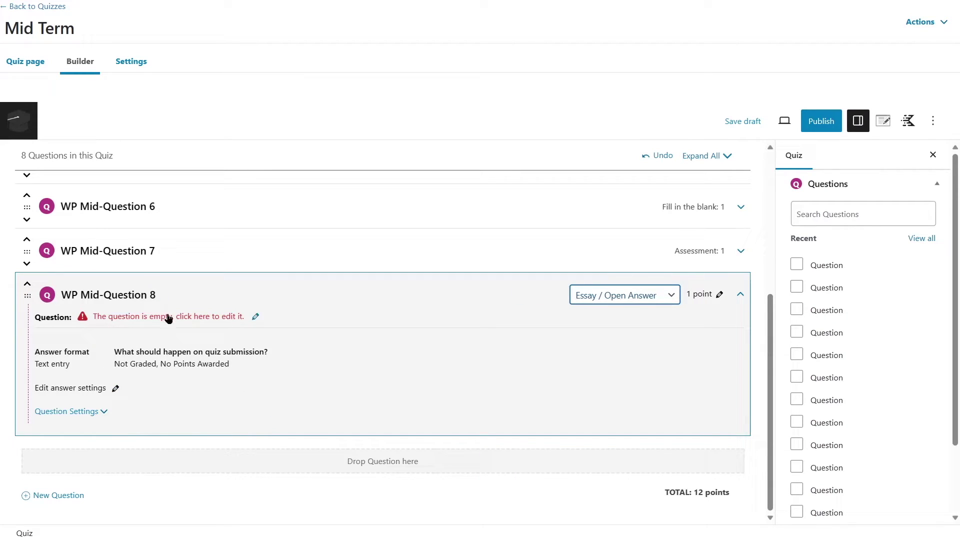
# Enter "What are the different ways to change the customer's PHP version?" as the question text of WP Mid-Question 8 and save it.
pyautogui.click(186, 316)
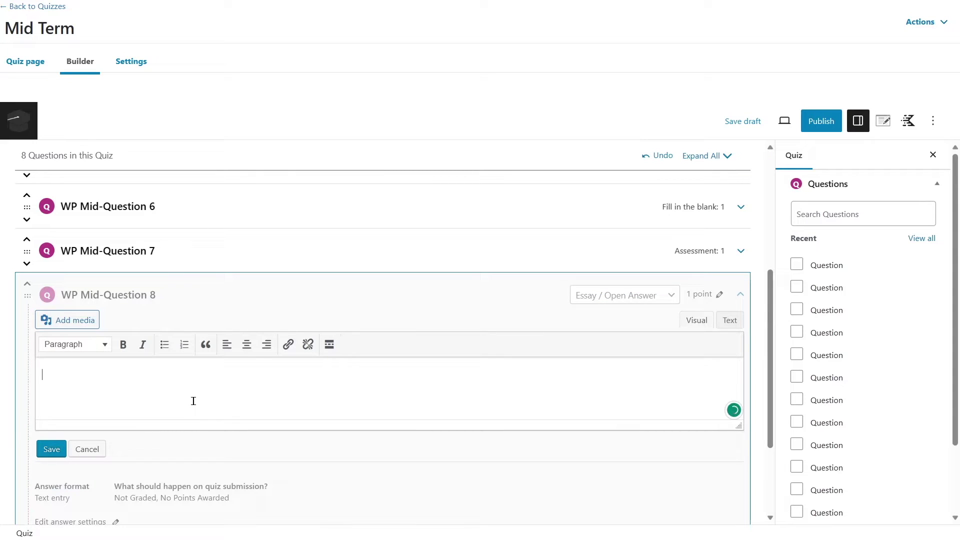
pyautogui.write("What are the different ways to change the customer's PHP version?")
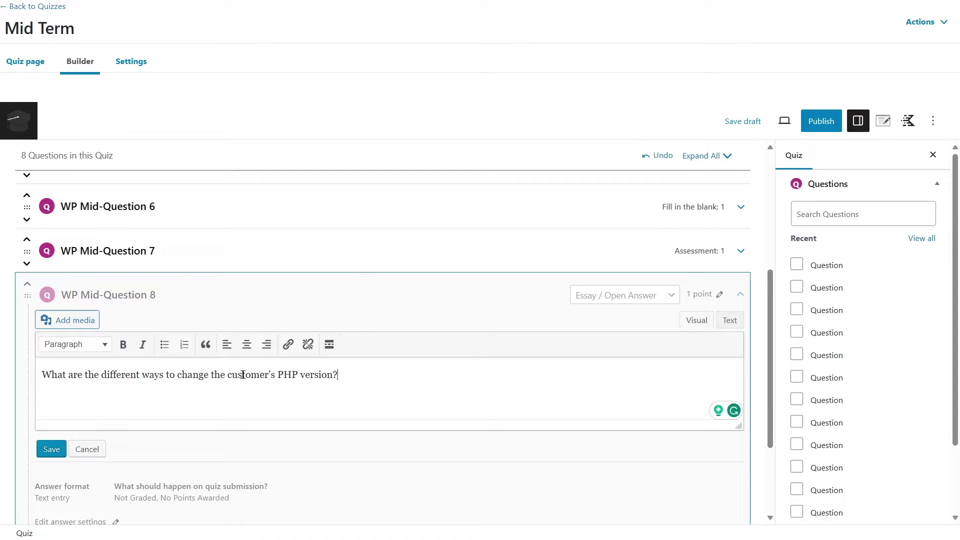
pyautogui.moveTo(345, 377); pyautogui.dragTo(28, 378)
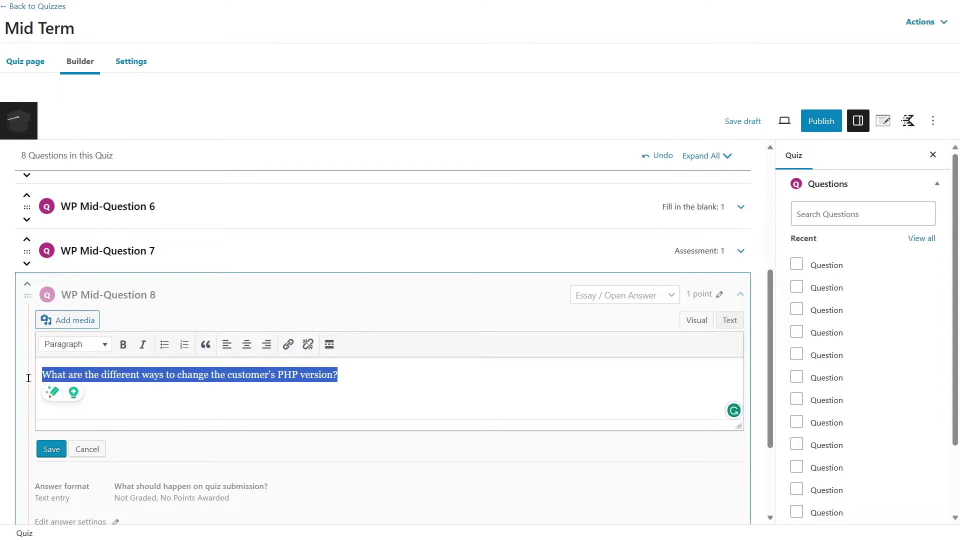
pyautogui.click(382, 381)
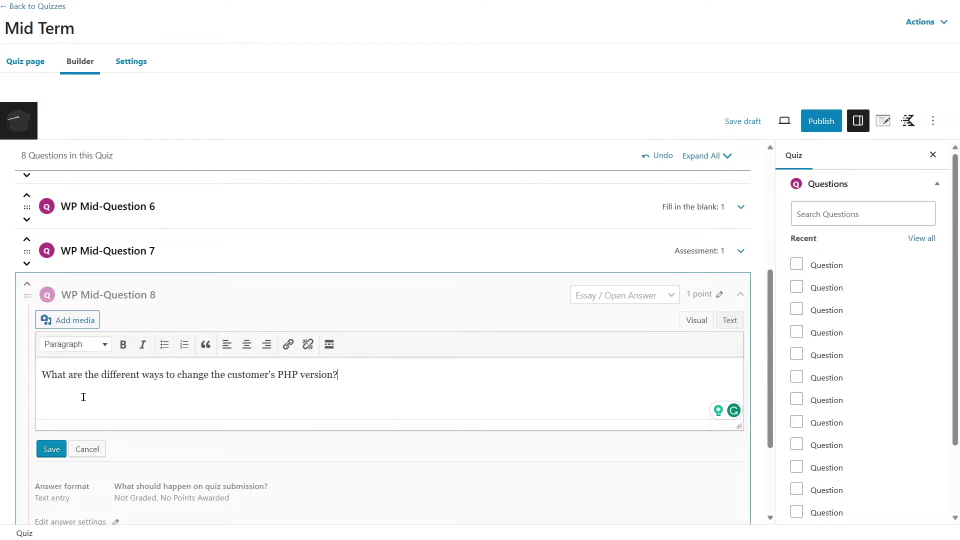
pyautogui.click(51, 449)
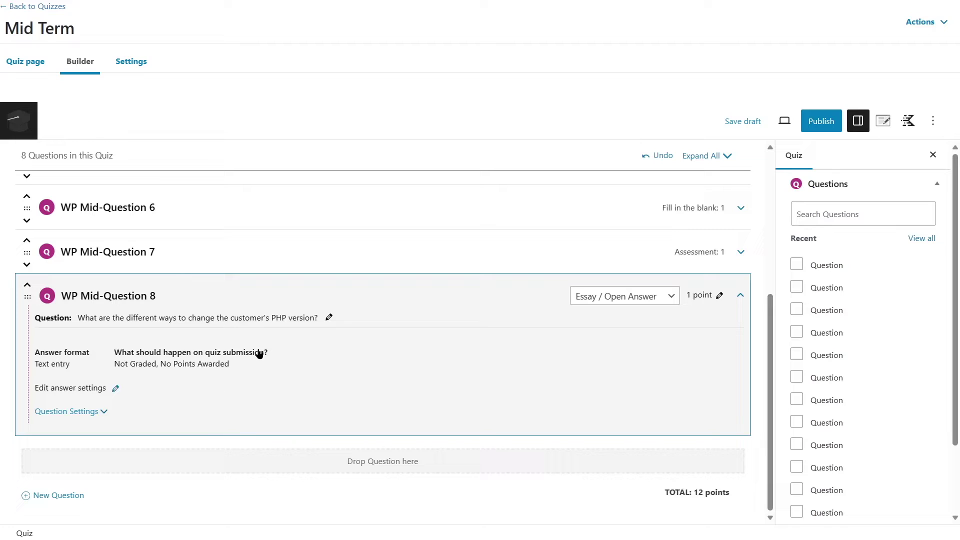
# Update the answer settings of WP Mid-Question 8 with the Text entry format and Not Graded, No Points Awarded on submission.
pyautogui.click(167, 365)
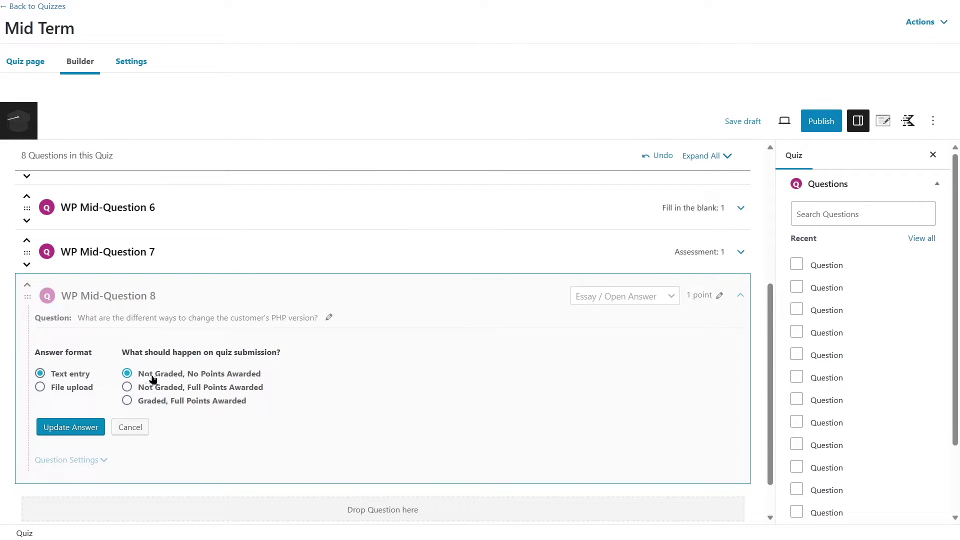
pyautogui.click(70, 427)
# Review the quiz's full list of questions and their types, collapsing WP Mid-Question 8.
pyautogui.scroll(5, 328, 390)
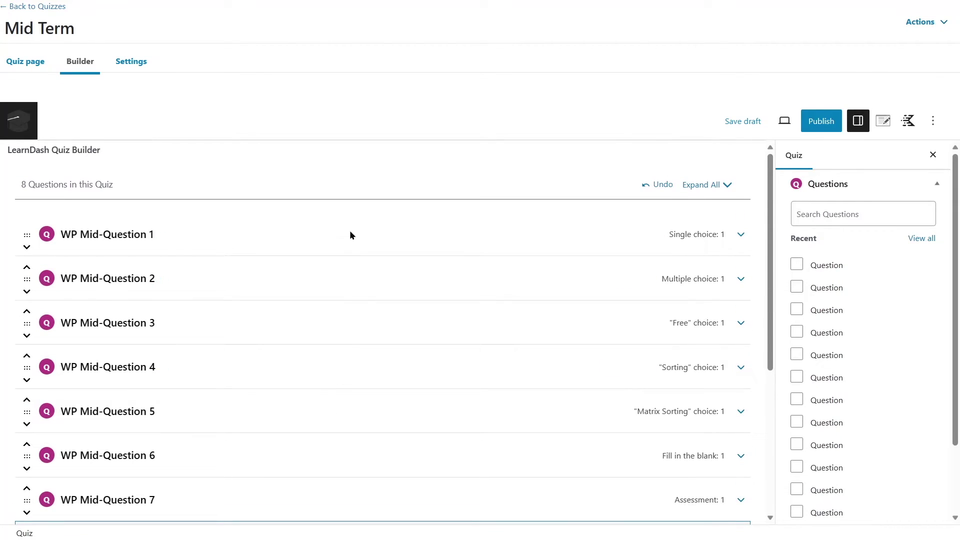
pyautogui.scroll(-5, 330, 385)
pyautogui.scroll(1, 272, 283)
pyautogui.scroll(-1, 272, 285)
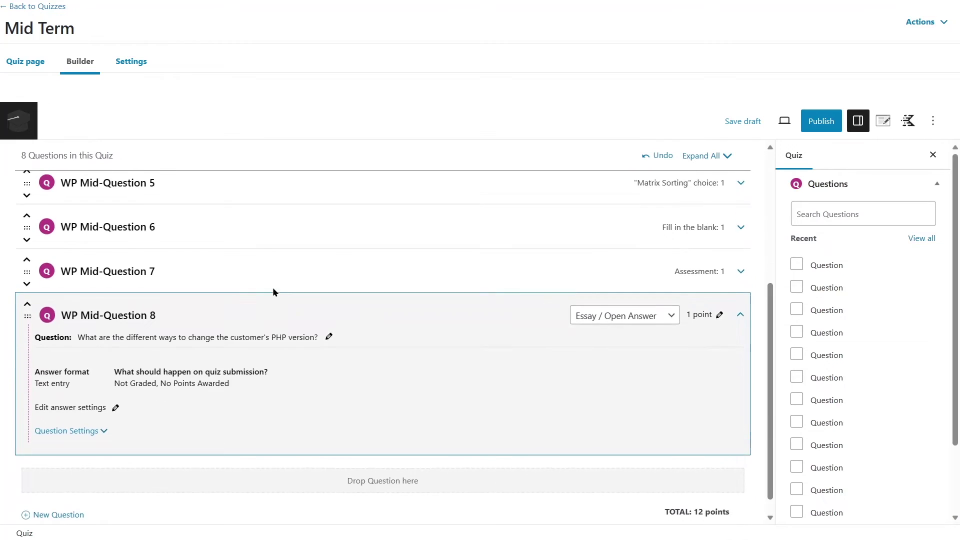
pyautogui.scroll(5, 274, 290)
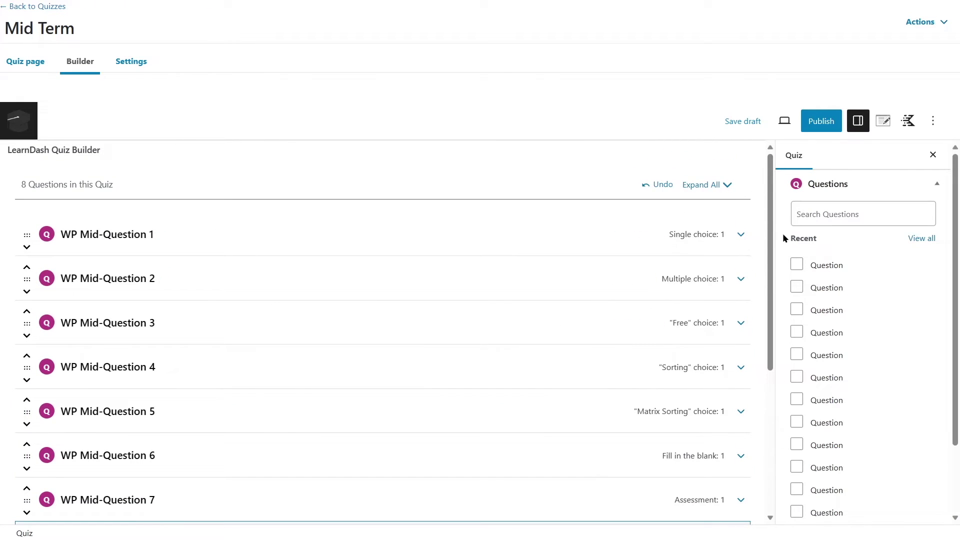
pyautogui.scroll(-2, 705, 327)
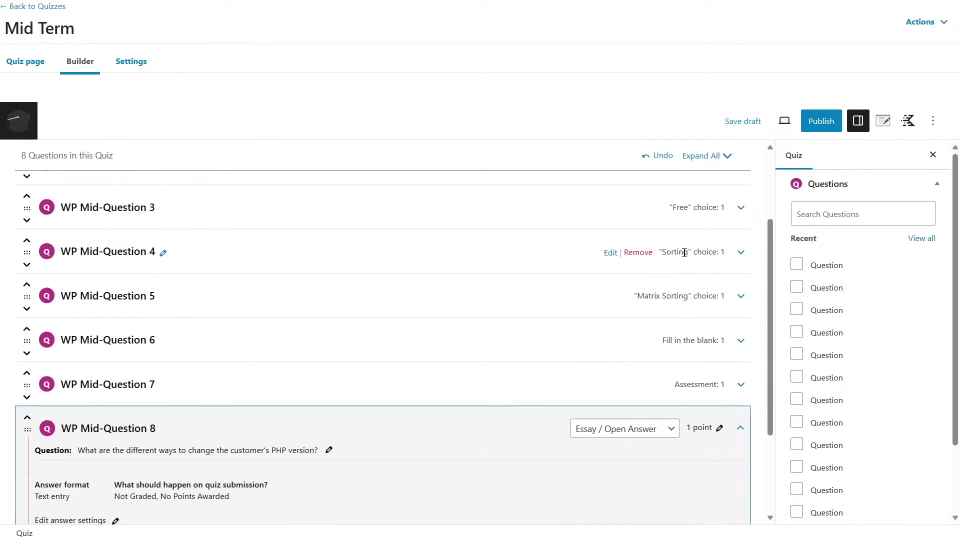
pyautogui.scroll(-2, 707, 380)
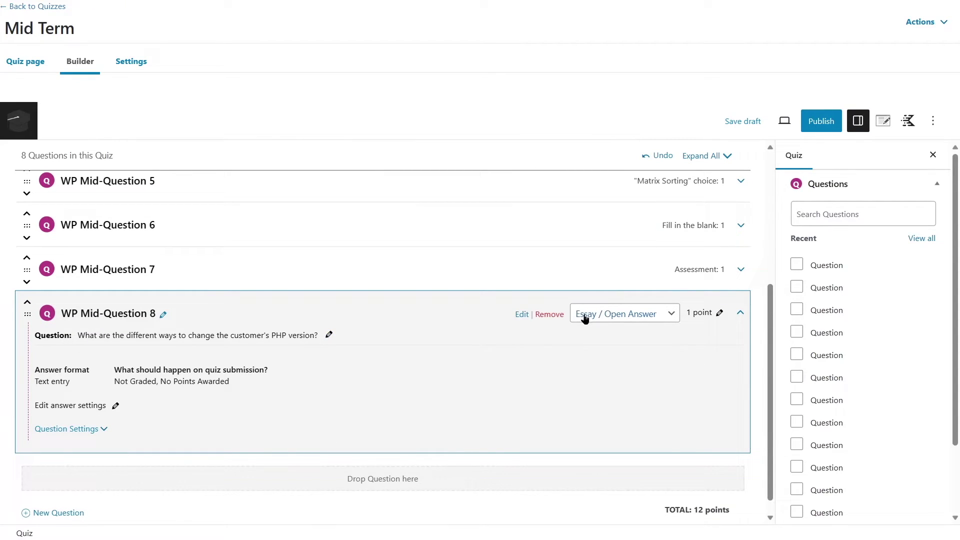
pyautogui.click(740, 314)
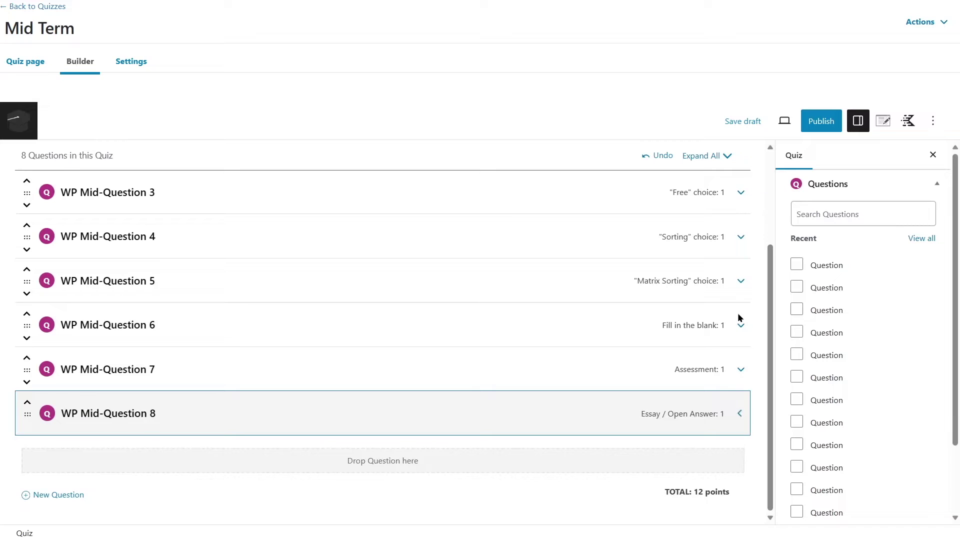
pyautogui.scroll(3, 701, 350)
pyautogui.scroll(-3, 511, 221)
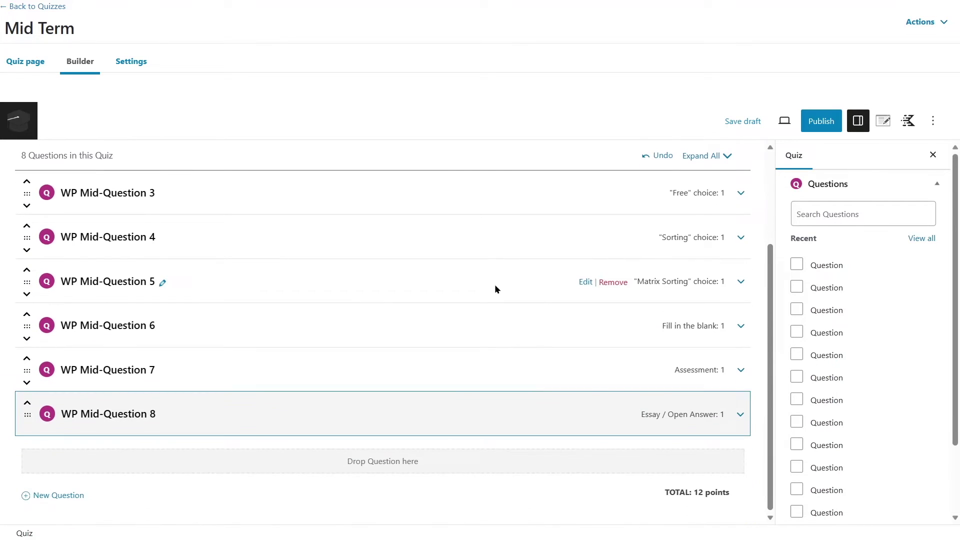
pyautogui.scroll(3, 489, 312)
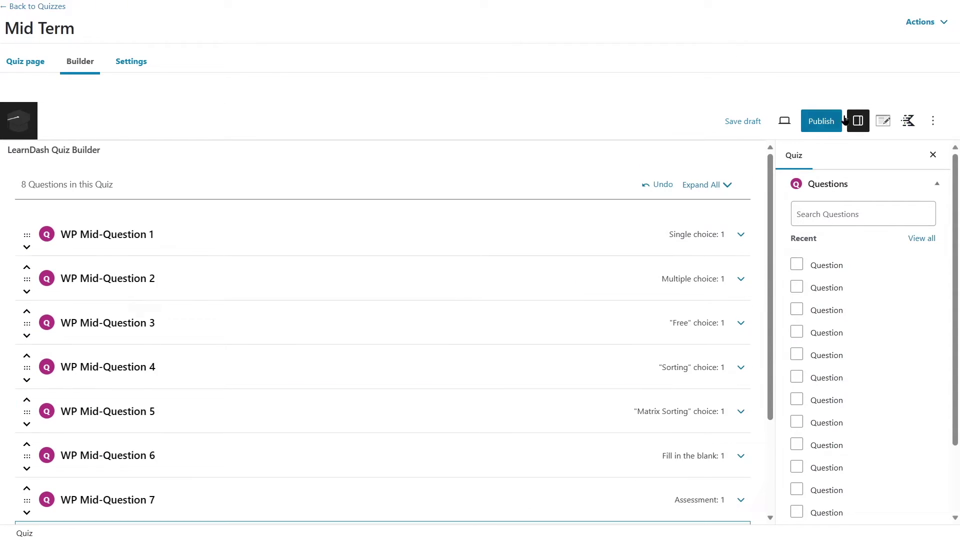
# Save the Mid Term quiz as a draft and open its settings.
pyautogui.click(750, 121)
pyautogui.click(131, 62)
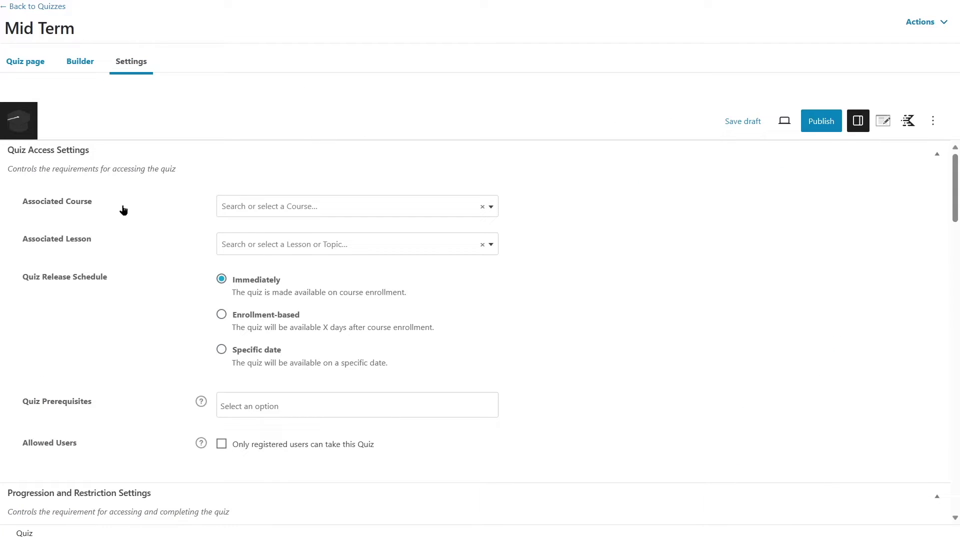
# Examine the courses and lessons offered for associating with the quiz without choosing any.
pyautogui.click(491, 207)
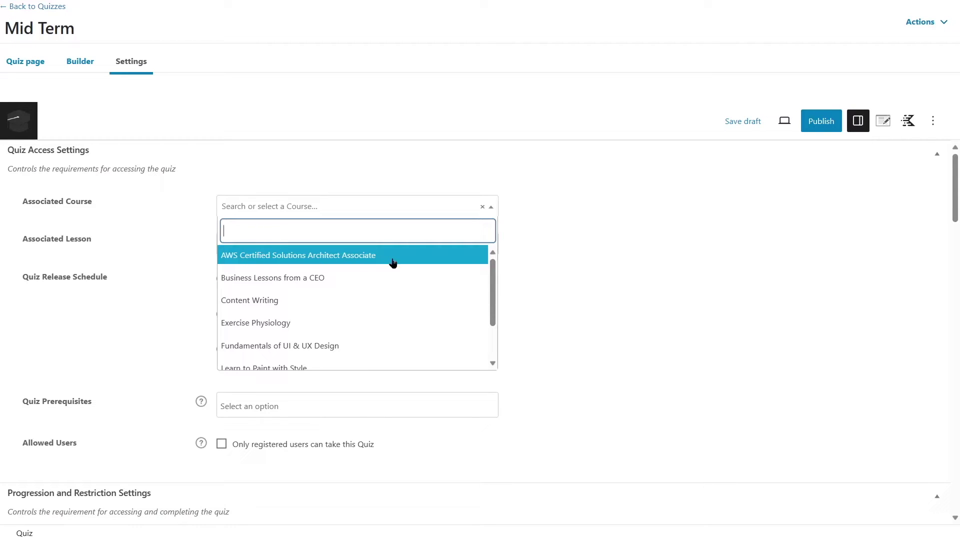
pyautogui.scroll(-2, 382, 304)
pyautogui.scroll(2, 326, 328)
pyautogui.scroll(-2, 283, 349)
pyautogui.scroll(3, 265, 313)
pyautogui.scroll(-3, 493, 275)
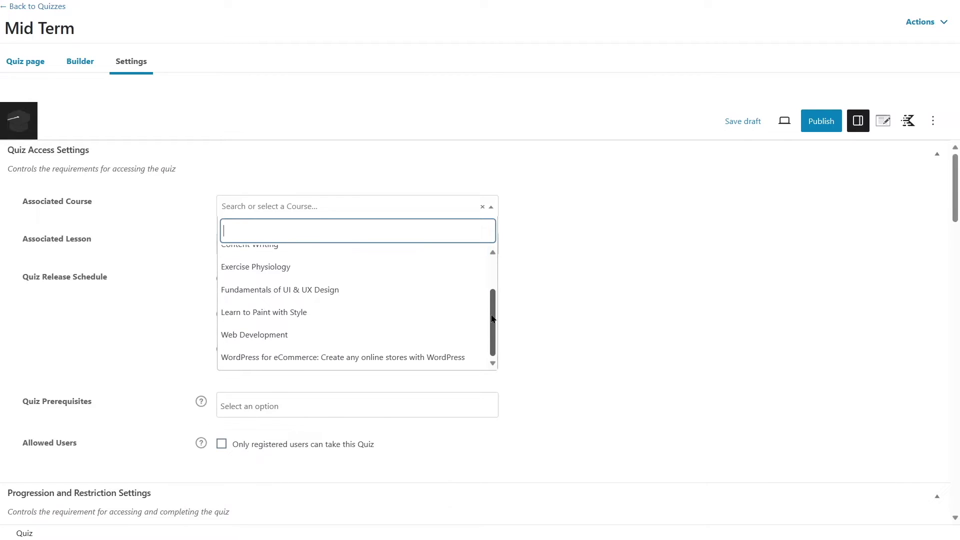
pyautogui.scroll(3, 490, 265)
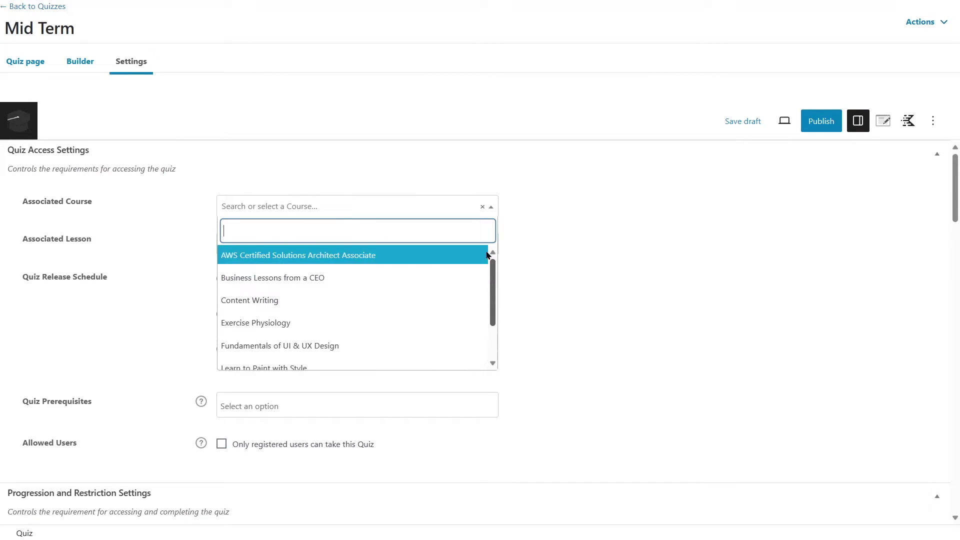
pyautogui.click(678, 242)
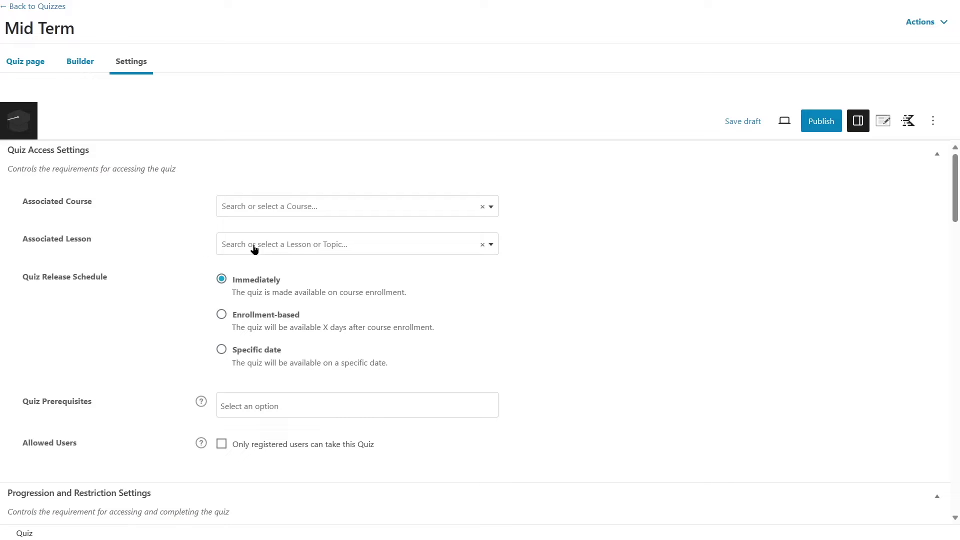
pyautogui.click(493, 249)
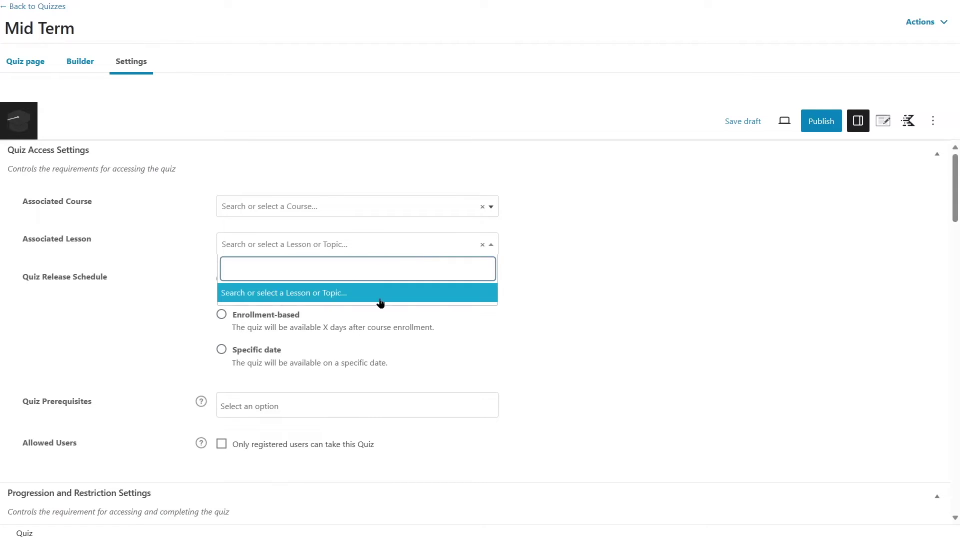
pyautogui.click(567, 283)
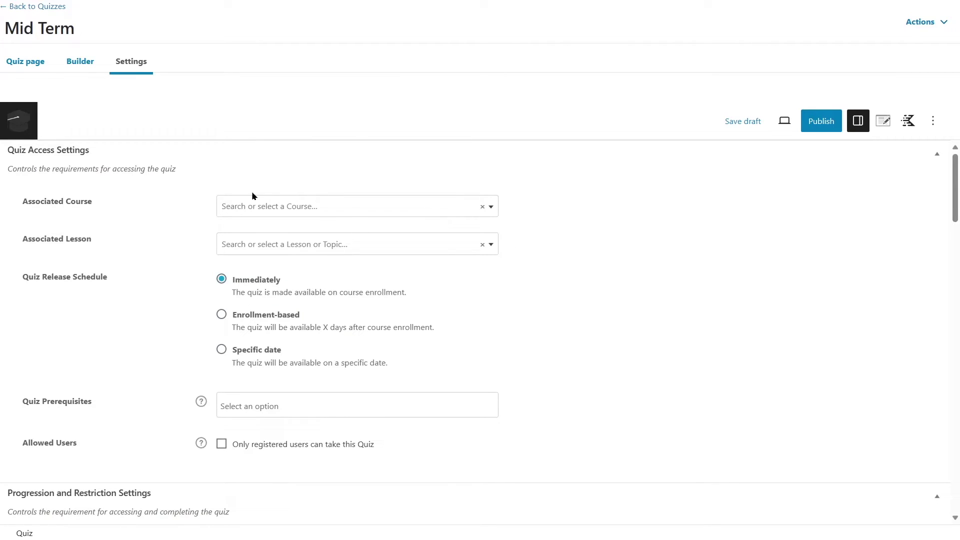
# Read the quiz release schedule descriptions and try the Enrollment-based schedule with a delay of 3 days.
pyautogui.scroll(-1, 235, 200)
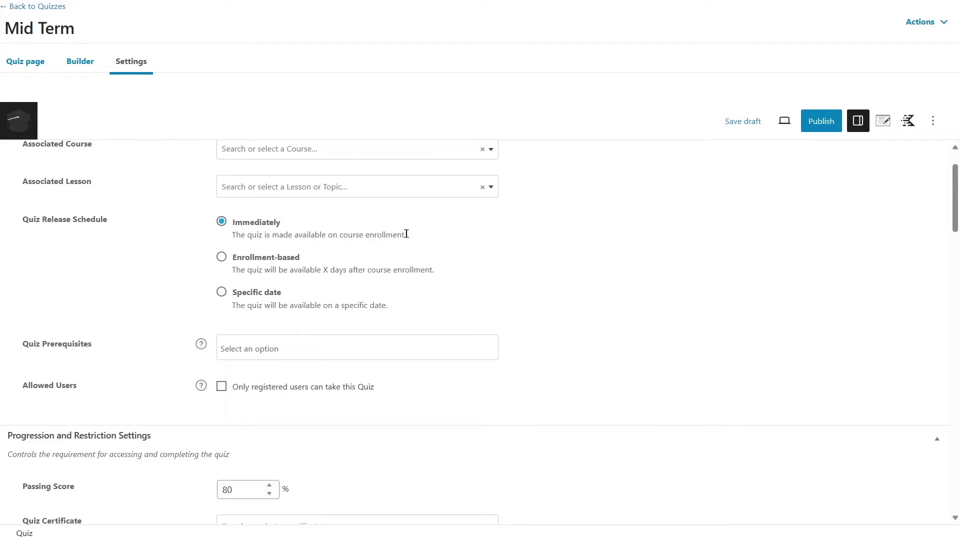
pyautogui.moveTo(416, 233); pyautogui.dragTo(318, 234)
pyautogui.click(511, 260)
pyautogui.moveTo(322, 271); pyautogui.dragTo(443, 274)
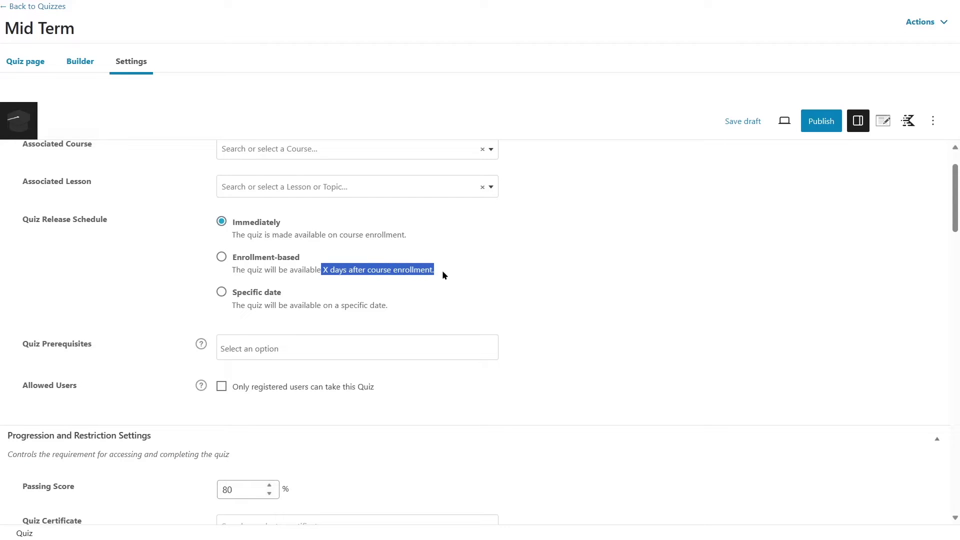
pyautogui.click(517, 289)
pyautogui.click(267, 258)
pyautogui.click(247, 298)
pyautogui.write('3')
pyautogui.click(268, 303)
pyautogui.click(268, 303)
pyautogui.click(268, 303)
pyautogui.click(266, 260)
pyautogui.scroll(-1, 300, 265)
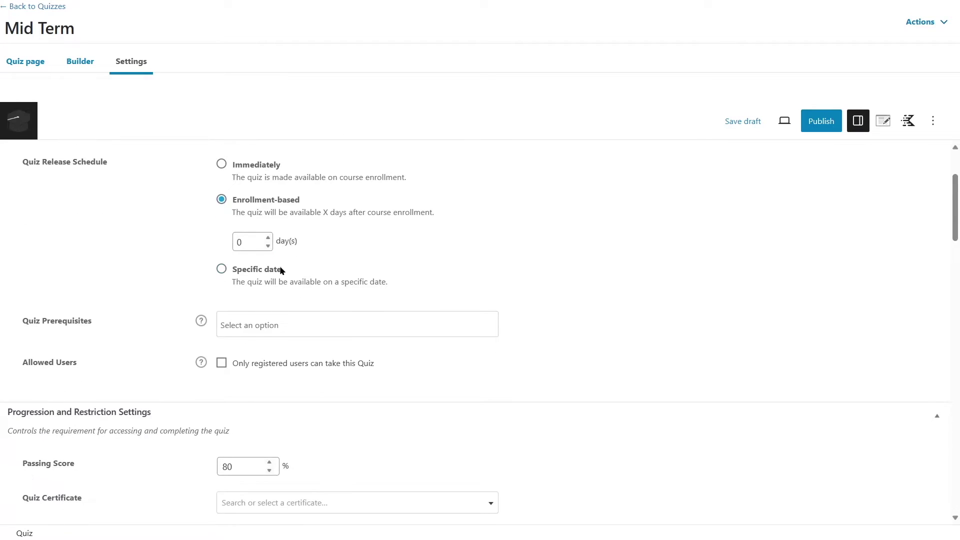
# Try the Specific date release schedule and return the quiz release to Immediately.
pyautogui.click(272, 268)
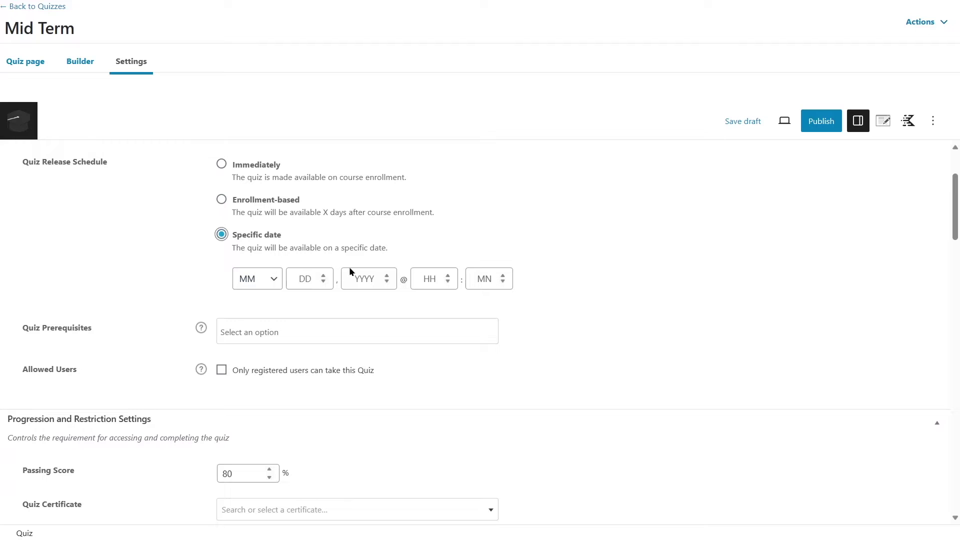
pyautogui.scroll(1, 427, 242)
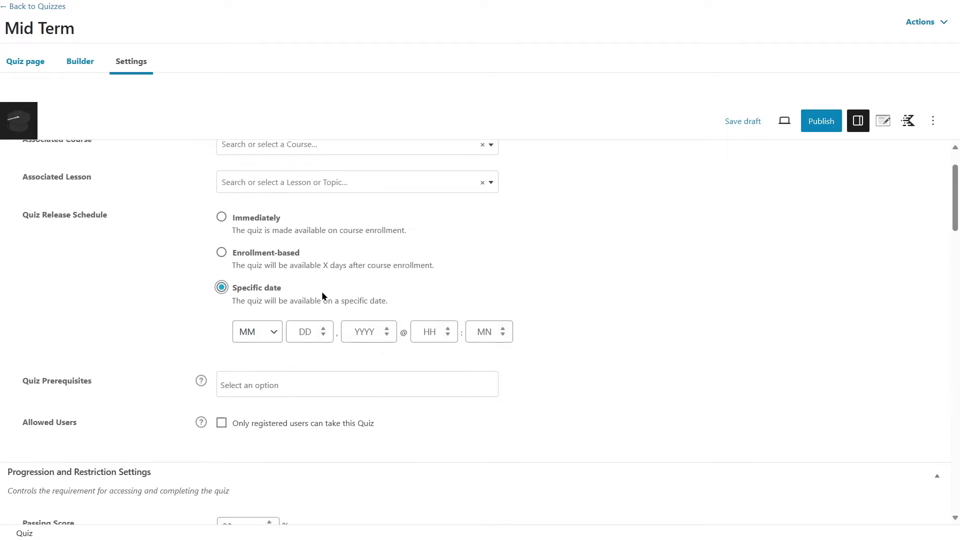
pyautogui.click(222, 221)
# Set Intro Quiz as the prerequisite for the Mid Term quiz.
pyautogui.scroll(-1, 455, 233)
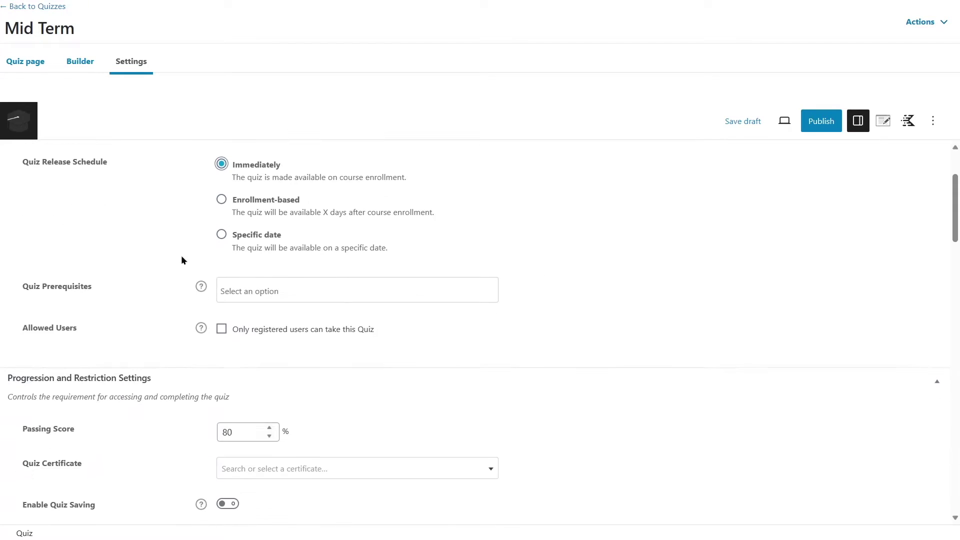
pyautogui.click(267, 288)
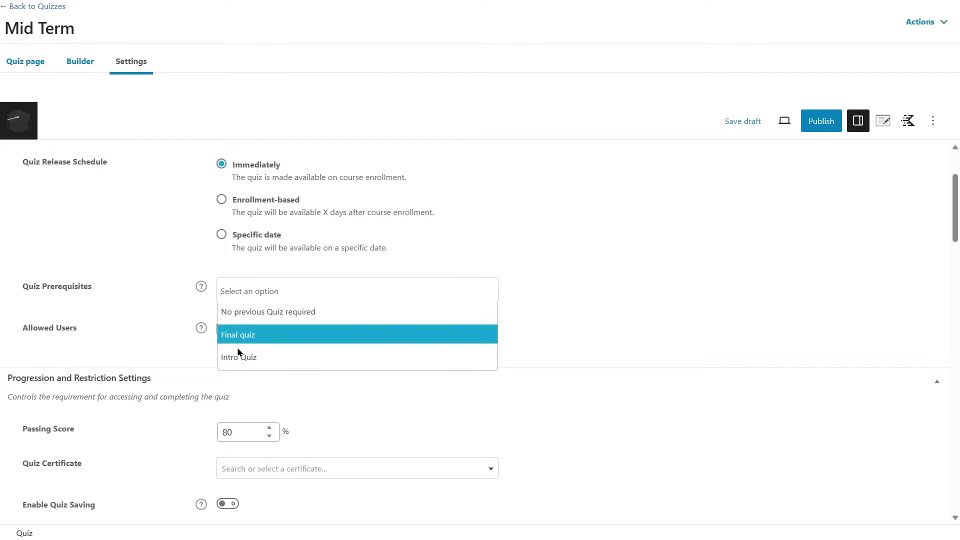
pyautogui.click(261, 359)
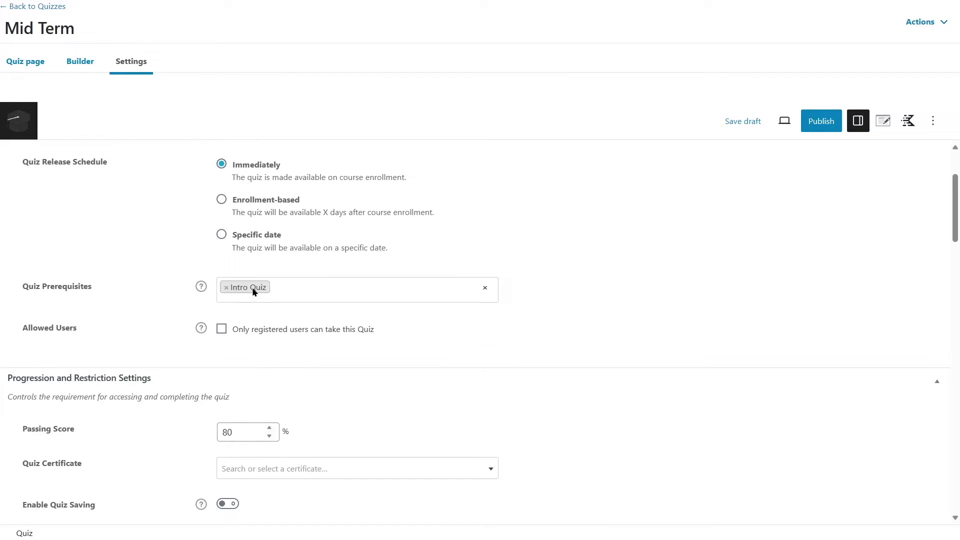
pyautogui.scroll(3, 279, 205)
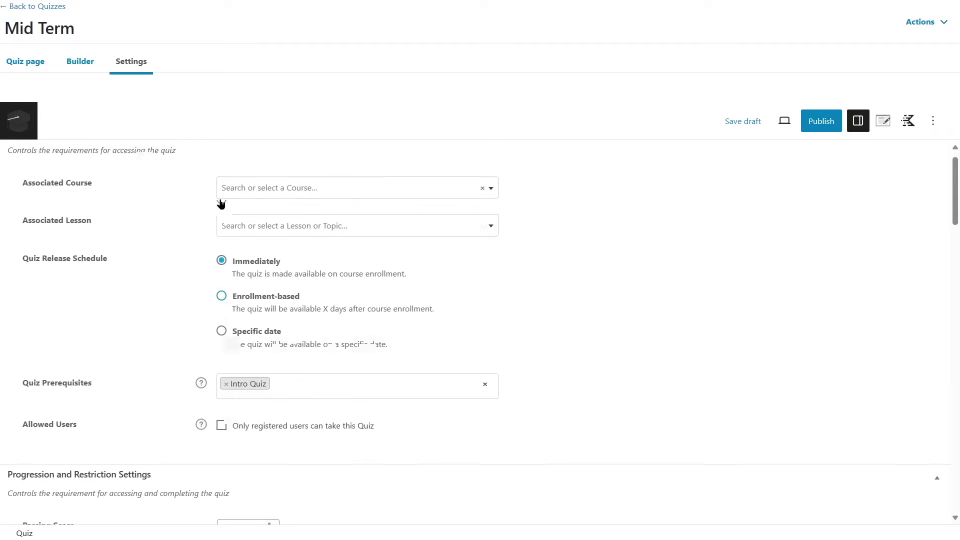
pyautogui.scroll(-3, 268, 300)
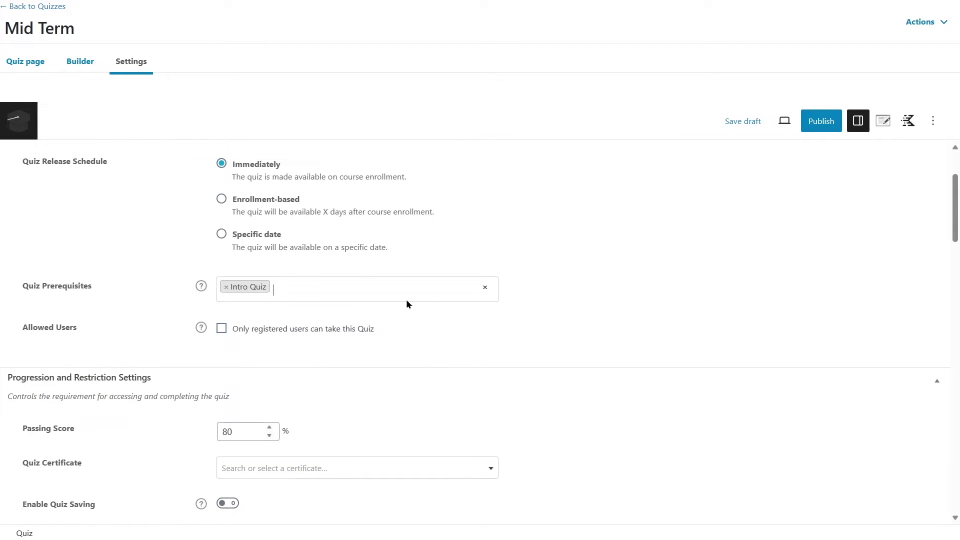
# Remove Intro Quiz from the quiz prerequisites.
pyautogui.click(225, 287)
pyautogui.click(675, 278)
# Try restricting the quiz to registered users only and clear that restriction again.
pyautogui.scroll(-1, 301, 280)
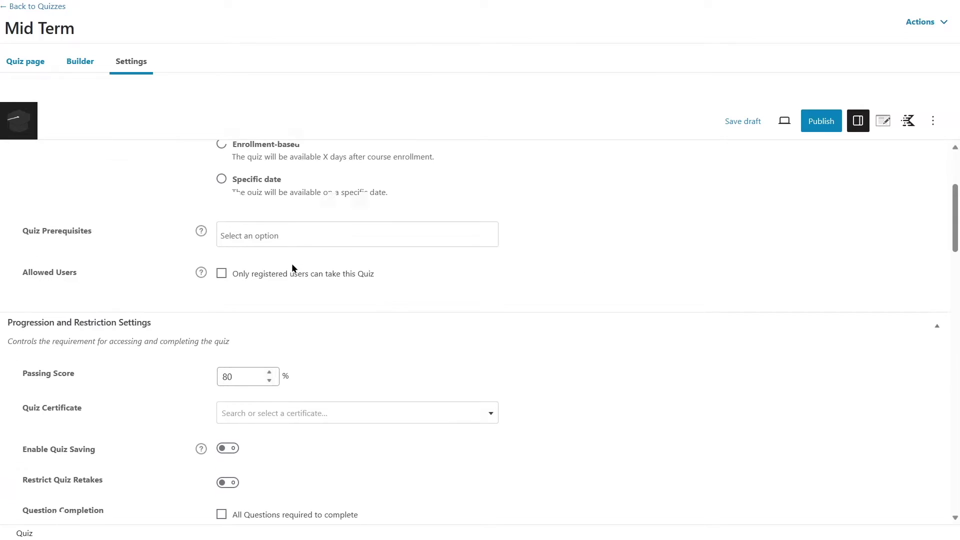
pyautogui.click(347, 273)
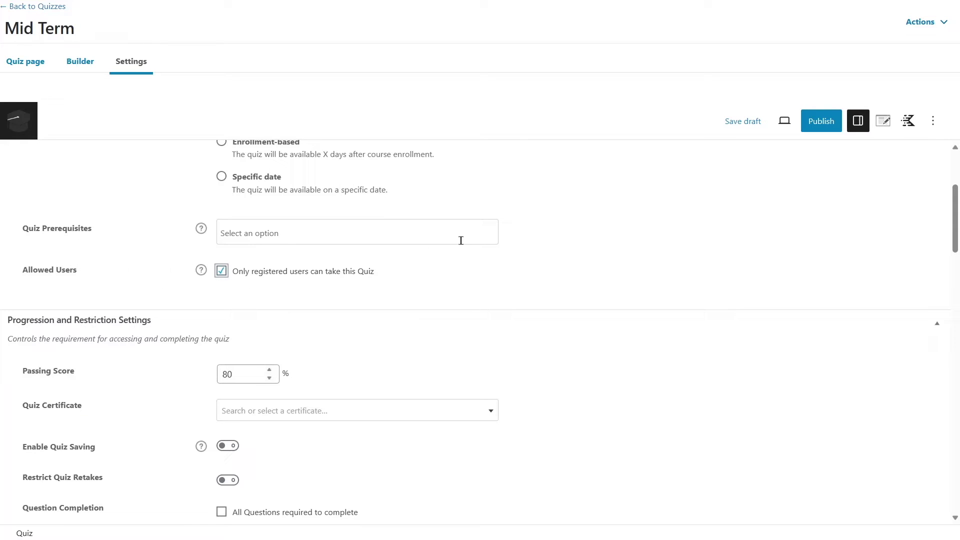
pyautogui.click(357, 274)
# Check which certificates are offered for the quiz without choosing one.
pyautogui.scroll(-4, 354, 276)
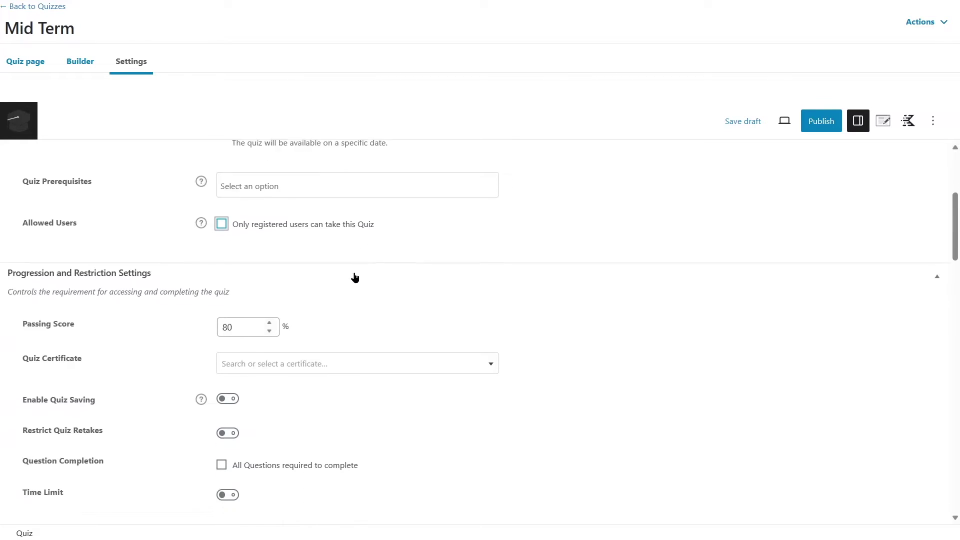
pyautogui.scroll(1, 354, 277)
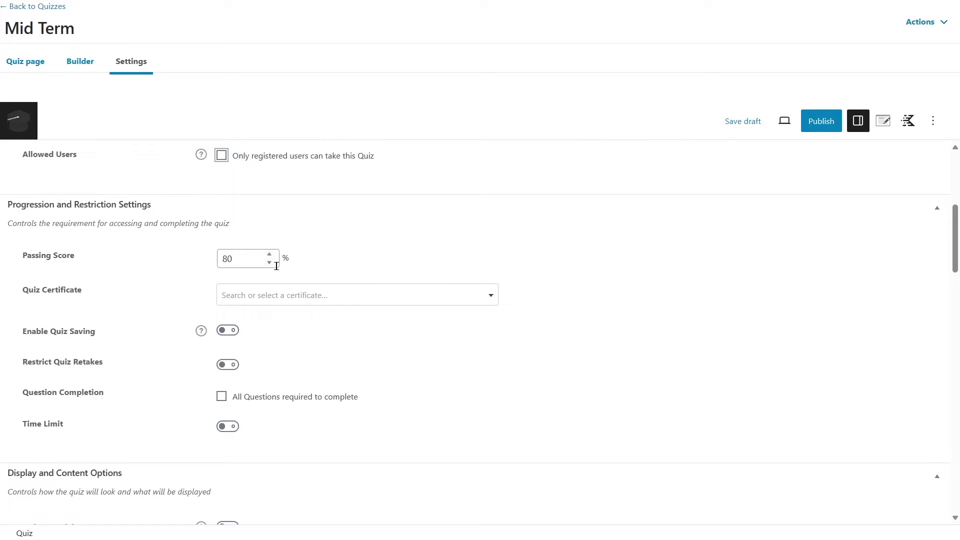
pyautogui.click(417, 298)
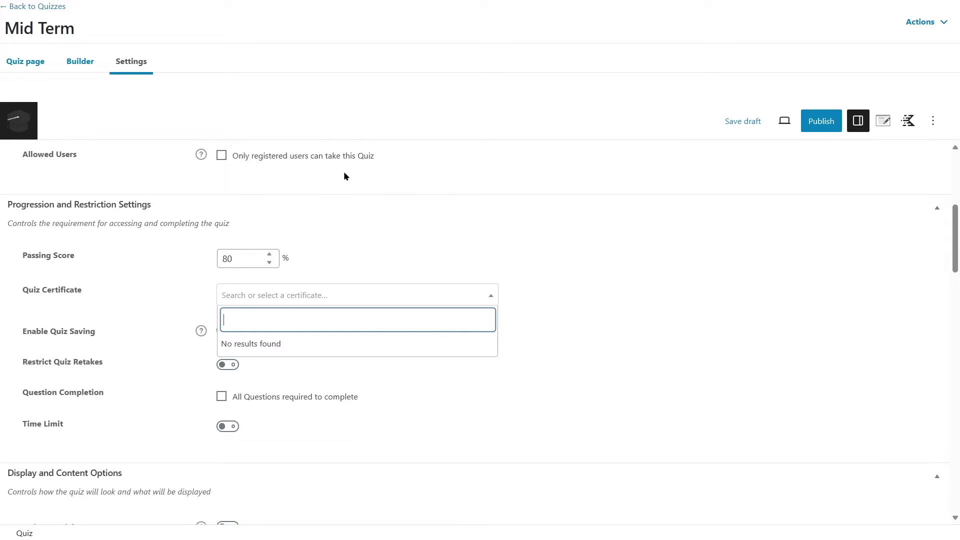
pyautogui.click(487, 298)
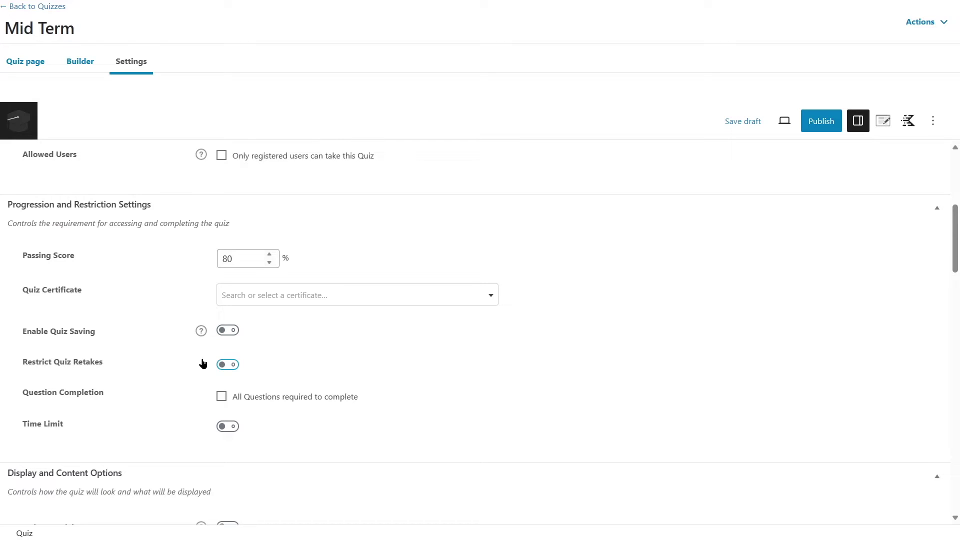
# Try the Restrict Quiz Retakes option to show its retry settings and turn it back off.
pyautogui.click(222, 368)
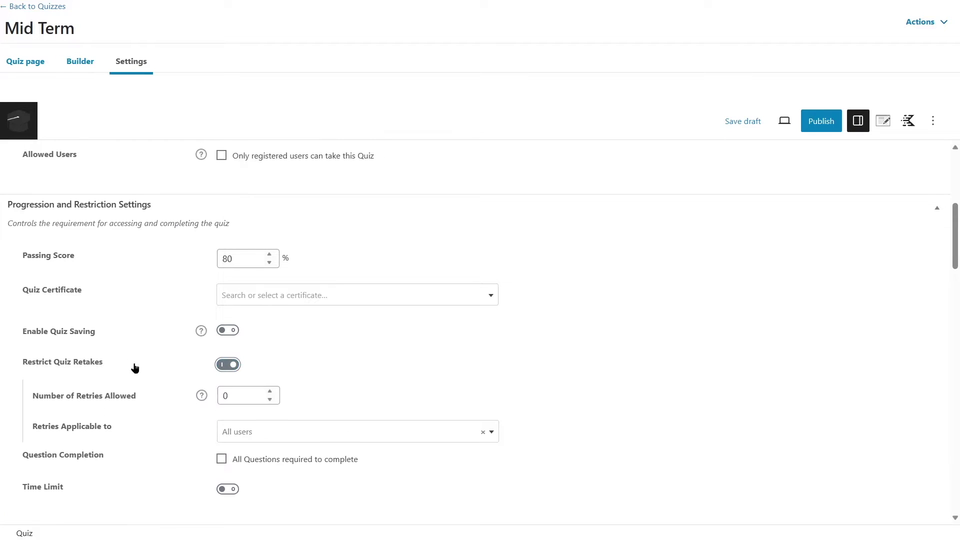
pyautogui.scroll(-1, 180, 322)
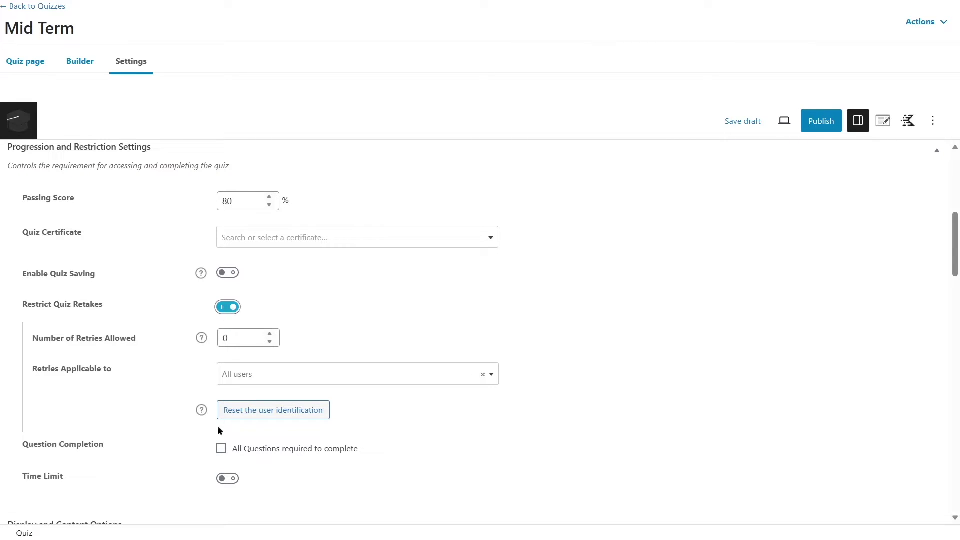
pyautogui.click(227, 307)
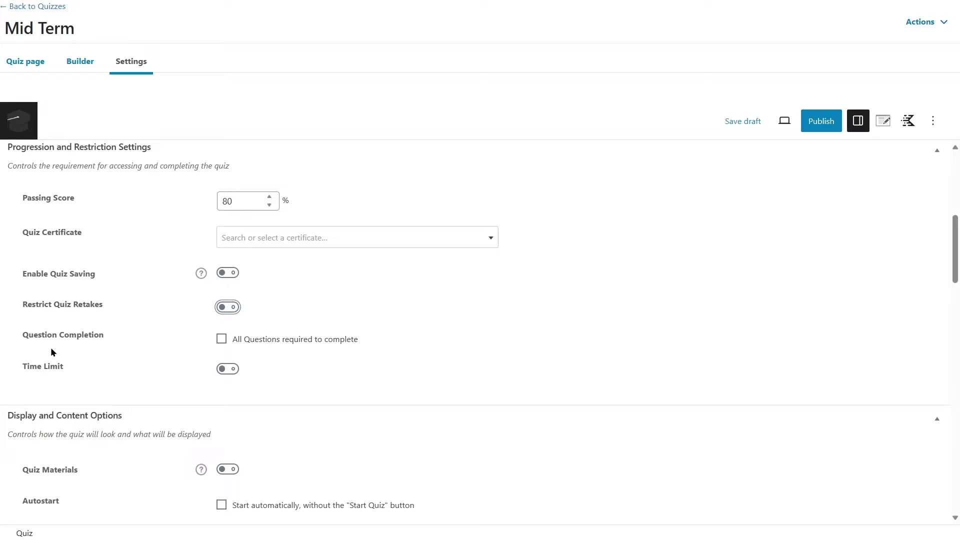
# Require all questions to be completed and enable a time limit that submits the quiz automatically after 5 minutes 00 seconds.
pyautogui.click(306, 340)
pyautogui.scroll(-2, 109, 355)
pyautogui.click(228, 253)
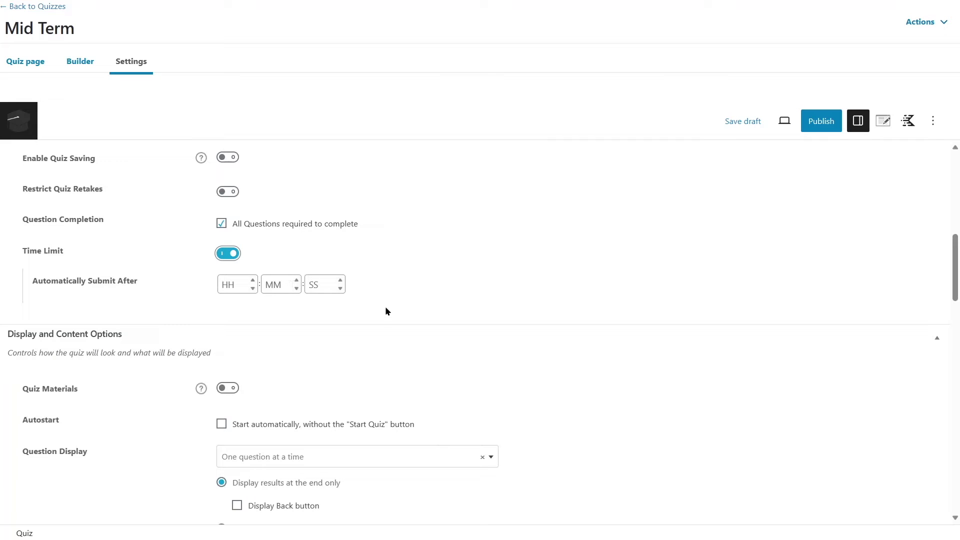
pyautogui.click(295, 285)
pyautogui.write('5')
pyautogui.press('Tab')
pyautogui.write('00')
pyautogui.click(410, 311)
# Try the Quiz Materials and Autostart options and turn both back off.
pyautogui.scroll(-2, 343, 356)
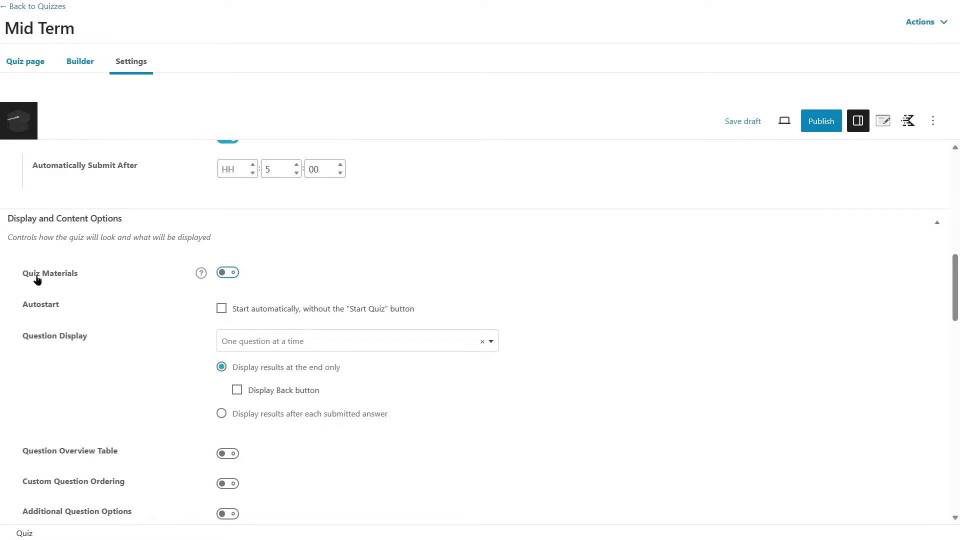
pyautogui.click(227, 272)
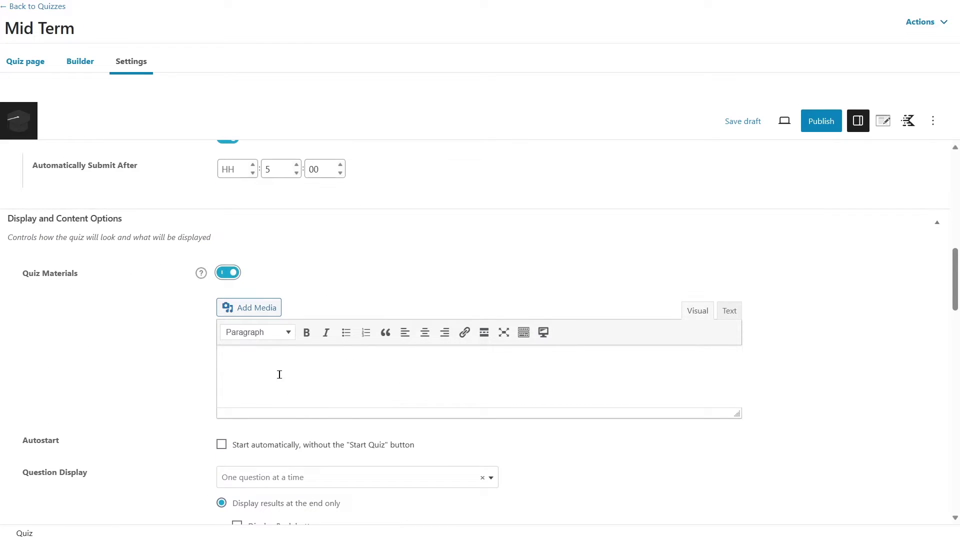
pyautogui.click(228, 272)
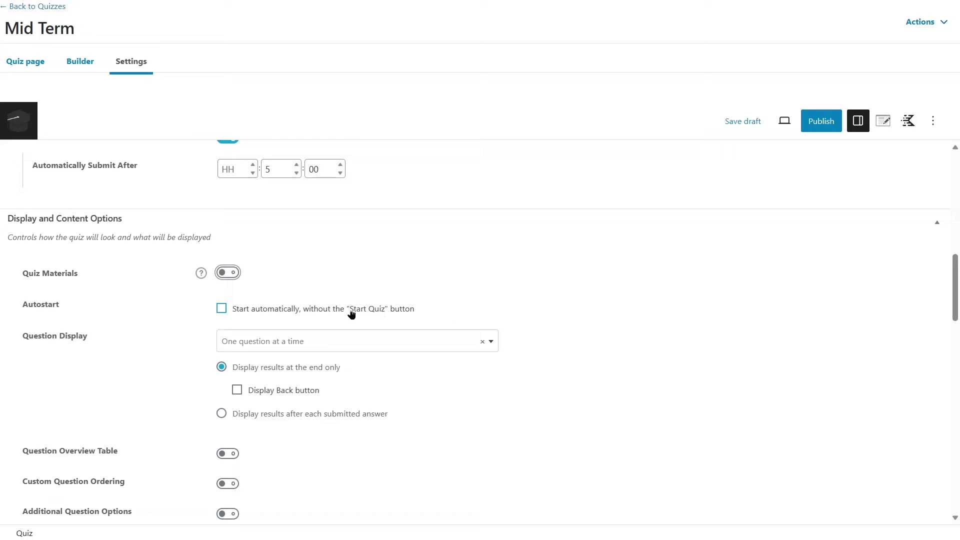
pyautogui.click(247, 311)
pyautogui.click(320, 312)
# Examine the Question Display choices and the remaining quiz settings down to the LearnDash Course Grid Settings.
pyautogui.click(309, 345)
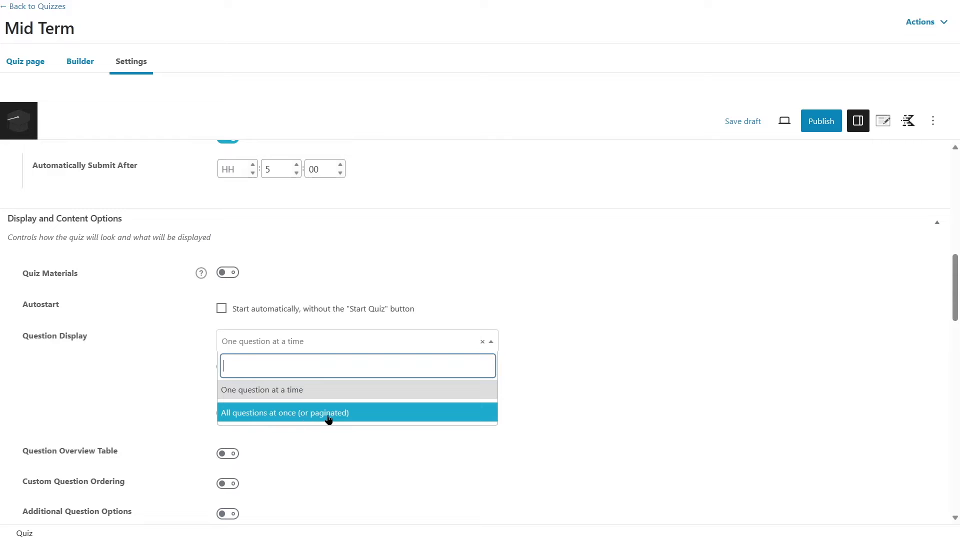
pyautogui.click(580, 359)
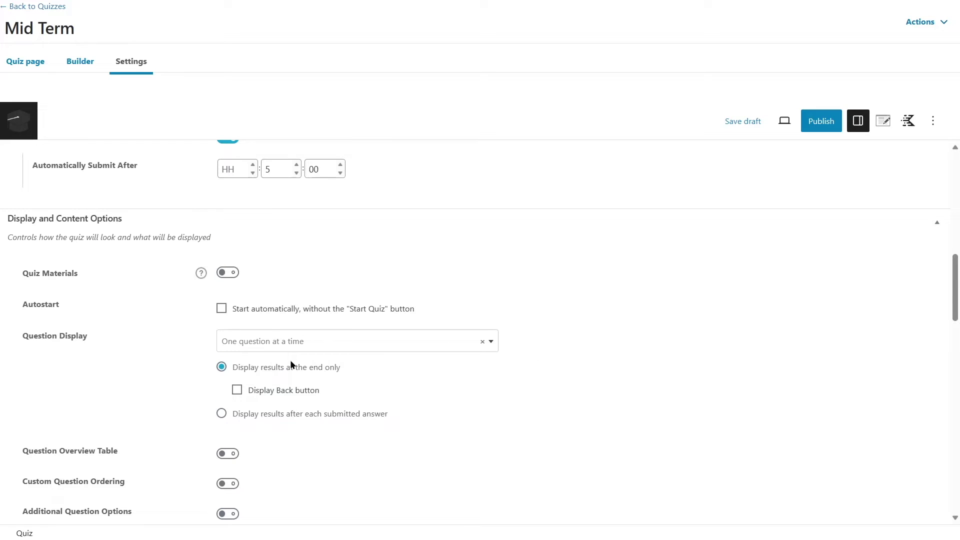
pyautogui.scroll(-5, 373, 362)
pyautogui.scroll(-10, 379, 281)
pyautogui.scroll(-4, 378, 280)
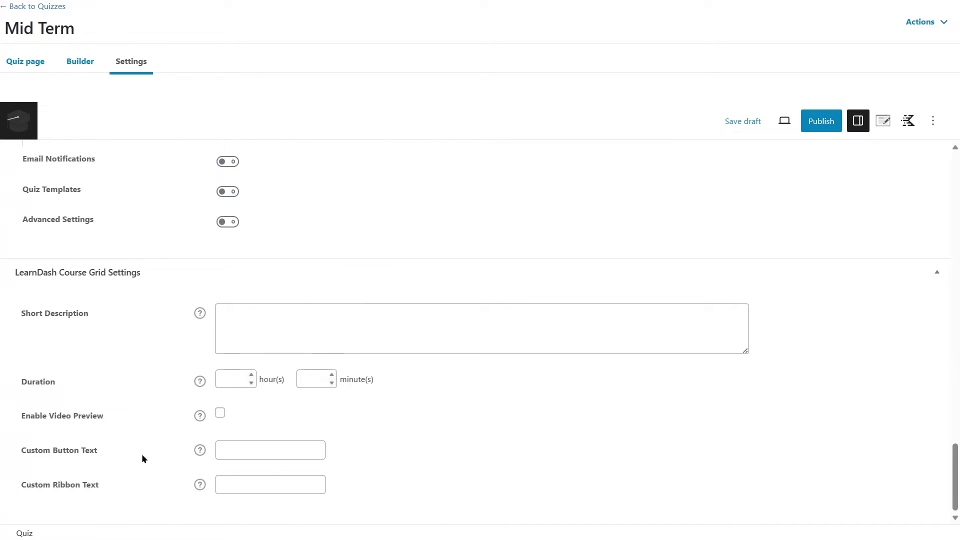
pyautogui.scroll(20, 449, 452)
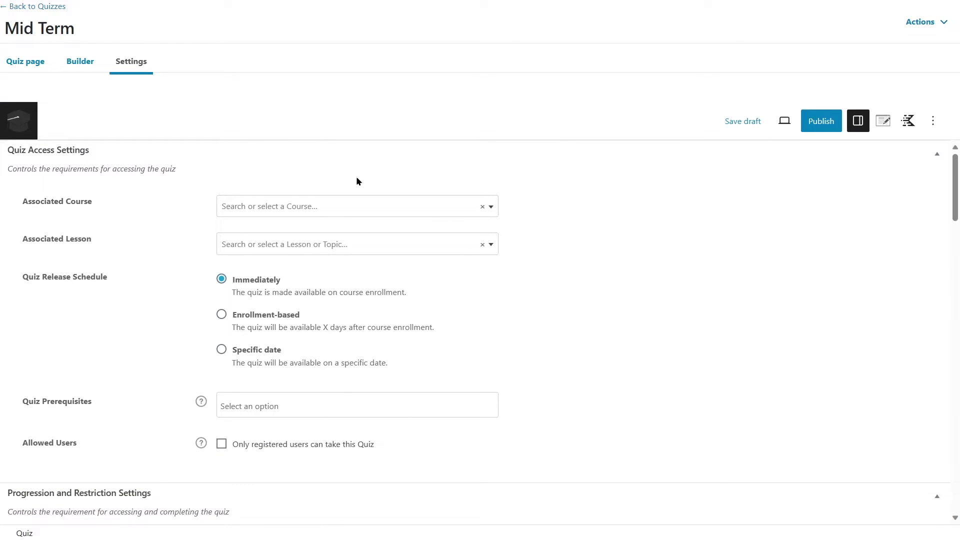
# Publish the Mid Term quiz and open its live page.
pyautogui.click(825, 125)
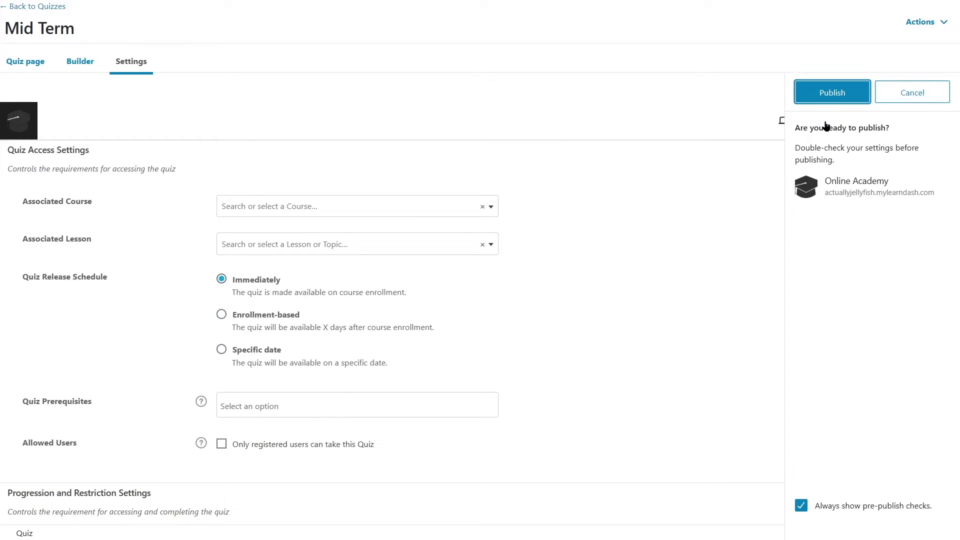
pyautogui.click(830, 91)
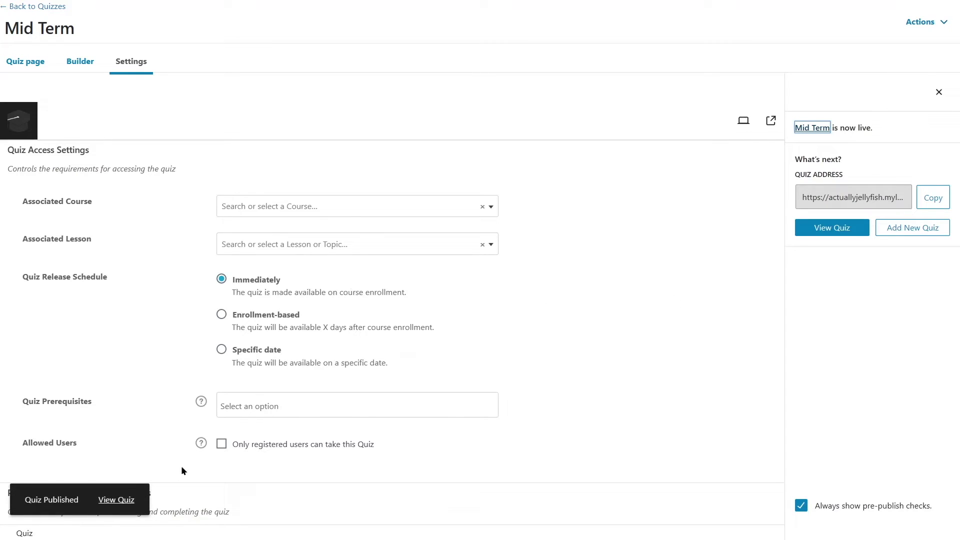
pyautogui.click(122, 499)
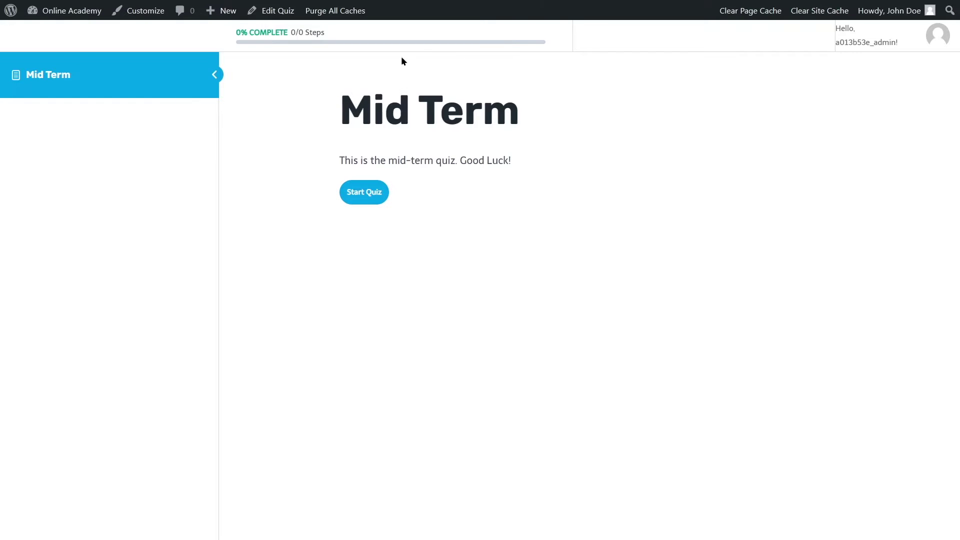
# Review the title and description text on the published quiz page.
pyautogui.moveTo(339, 109); pyautogui.dragTo(563, 125)
pyautogui.click(437, 182)
pyautogui.moveTo(338, 159); pyautogui.dragTo(511, 163)
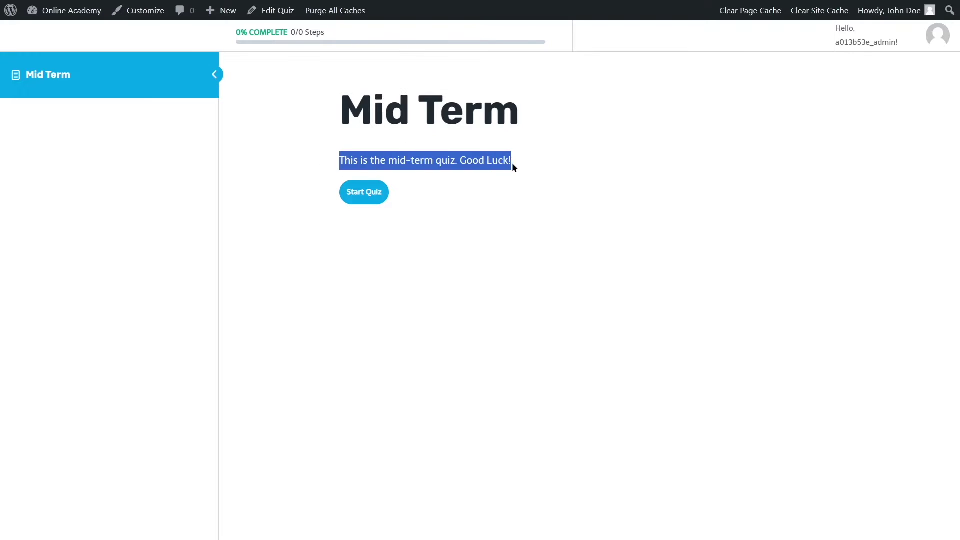
pyautogui.click(511, 220)
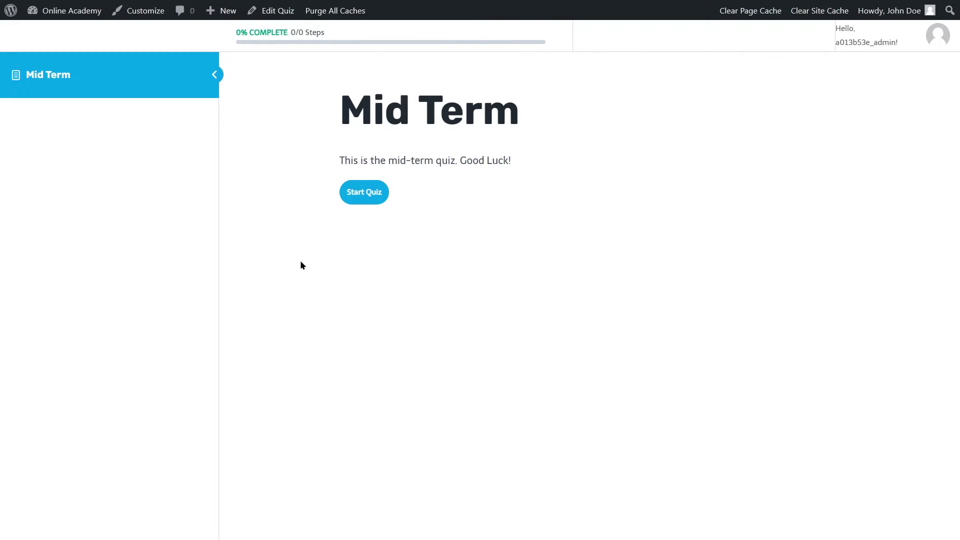
# Start the quiz, check the time limit, and submit 11 as the answer to the WordPress post formats question.
pyautogui.click(365, 195)
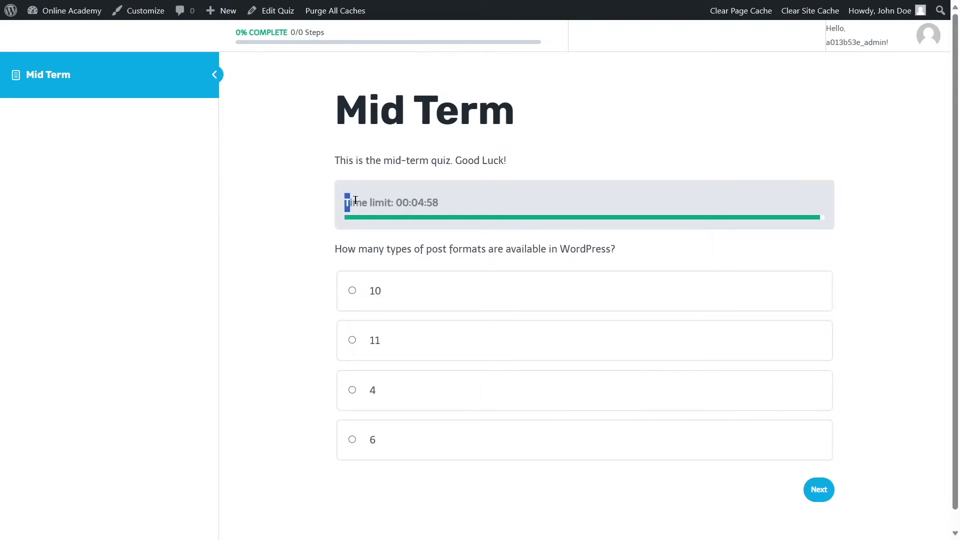
pyautogui.moveTo(350, 200); pyautogui.dragTo(440, 200)
pyautogui.click(418, 229)
pyautogui.click(352, 339)
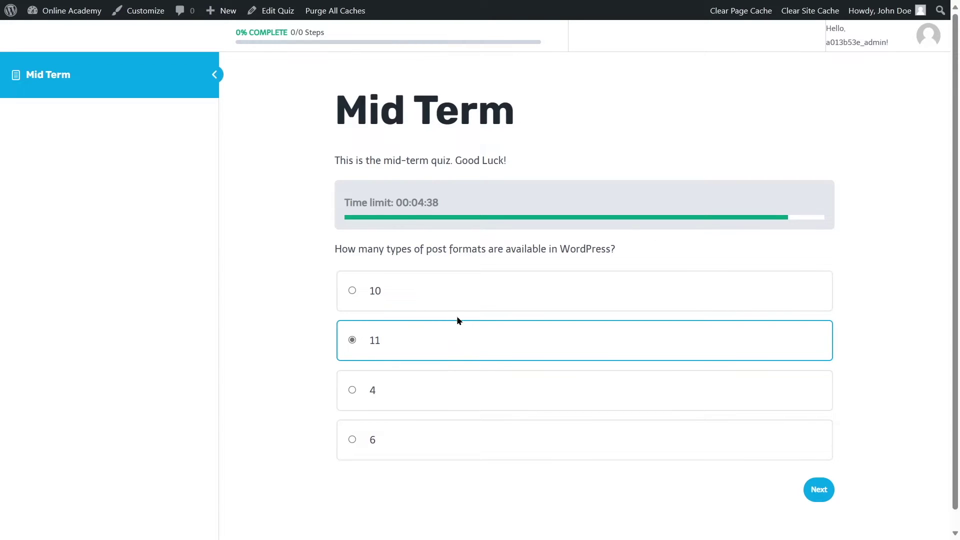
pyautogui.click(816, 491)
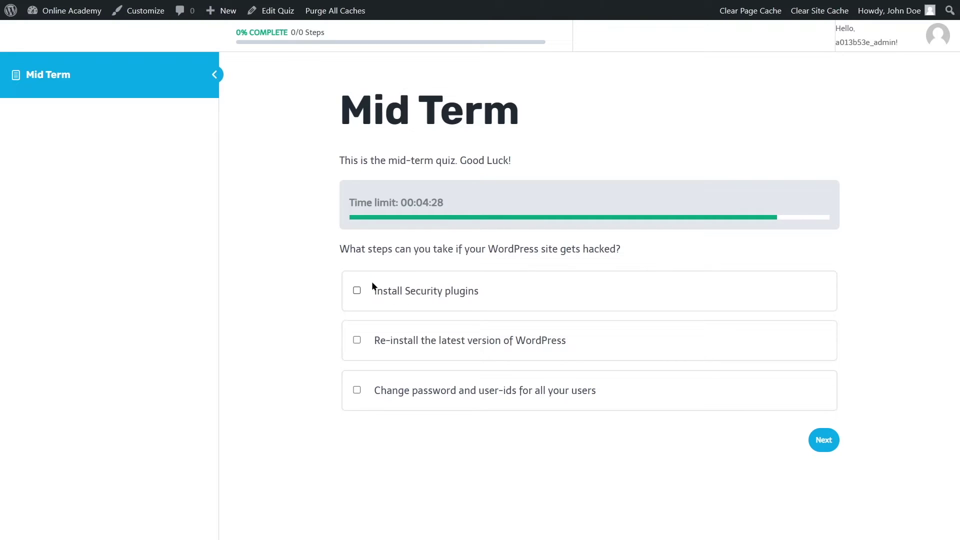
# Answer the hacked-site question by selecting security plugins, reinstalling WordPress and changing passwords and user-ids, and continue to the following question.
pyautogui.click(357, 291)
pyautogui.click(357, 340)
pyautogui.click(356, 390)
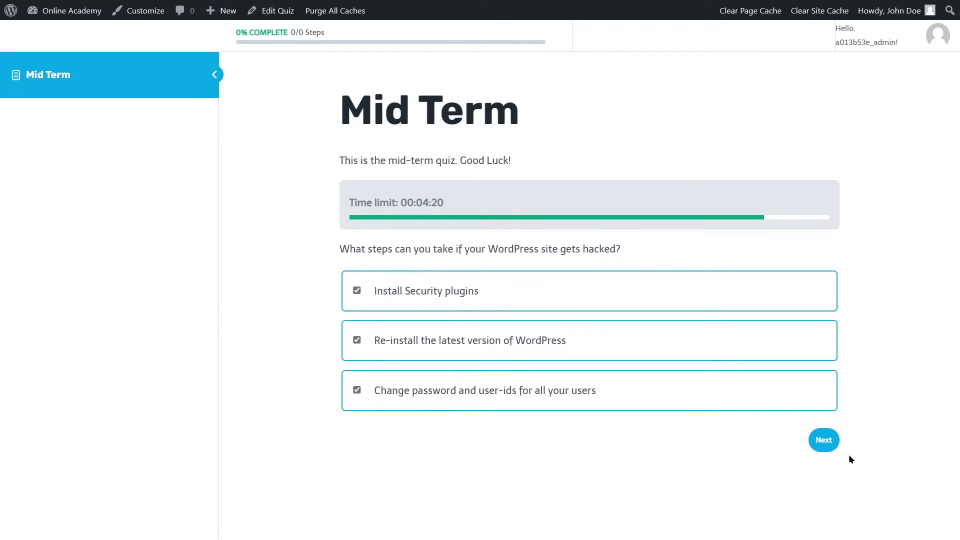
pyautogui.click(826, 446)
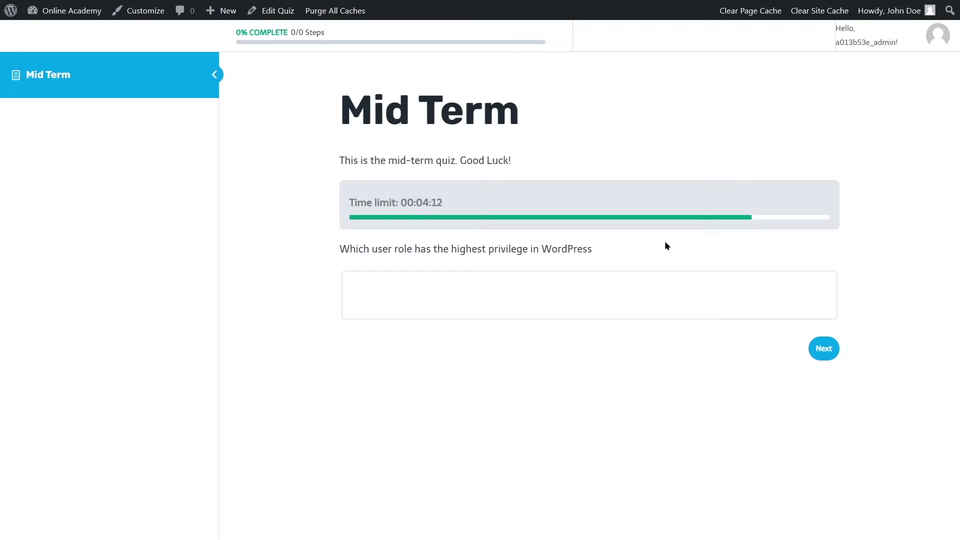
# Answer the highest-privilege user role question with "Admin" and proceed to the role ordering question.
pyautogui.click(424, 298)
pyautogui.write('Admin')
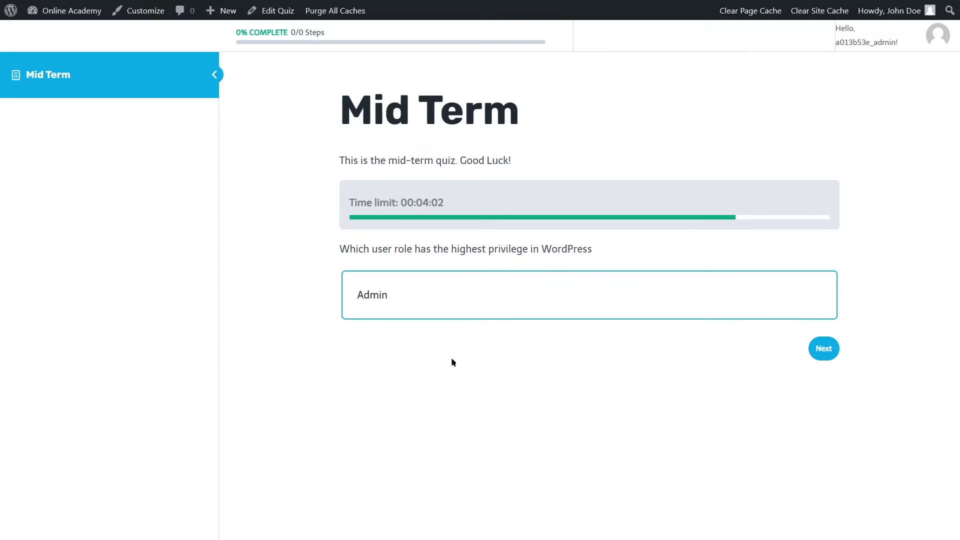
pyautogui.click(694, 390)
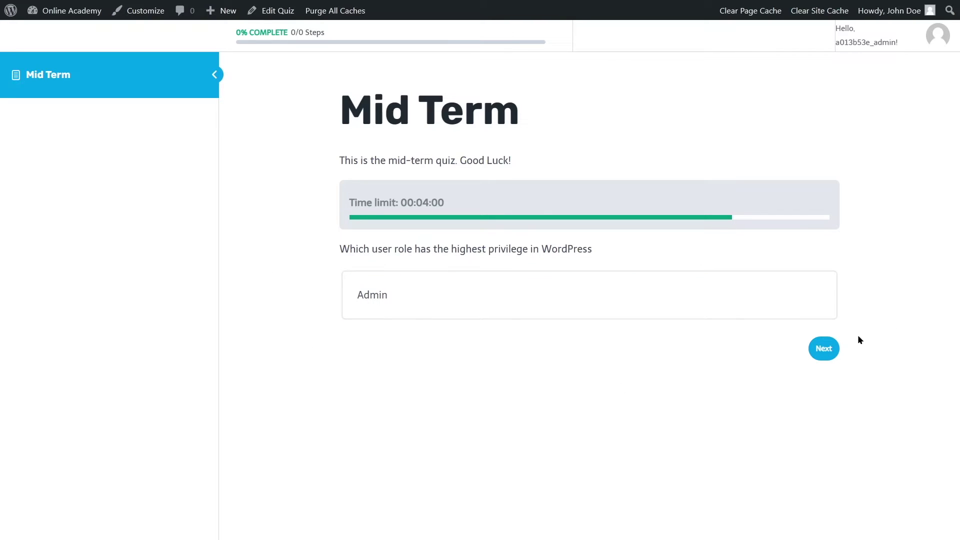
pyautogui.click(824, 349)
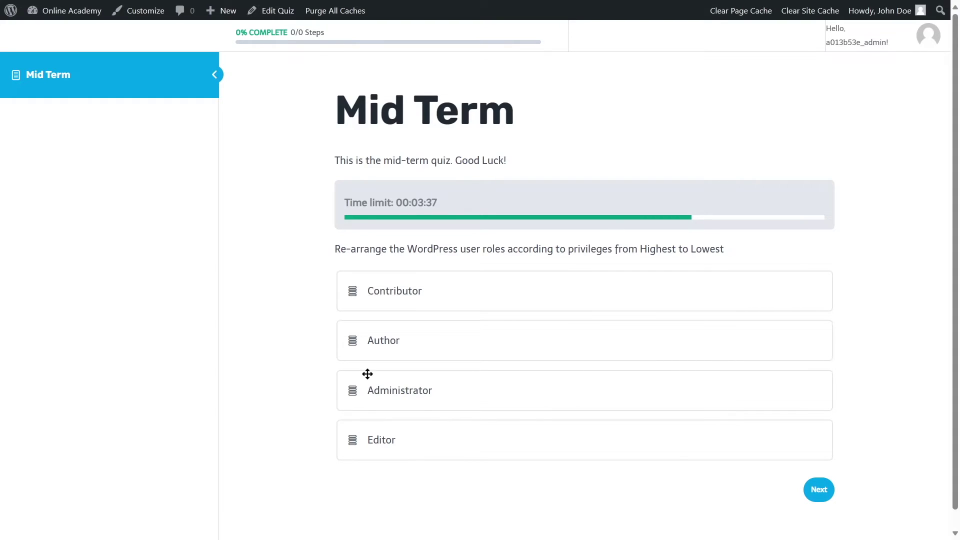
# Order the user roles as Administrator, Editor, Author, Contributor and continue to the matching question.
pyautogui.moveTo(364, 398); pyautogui.dragTo(345, 250)
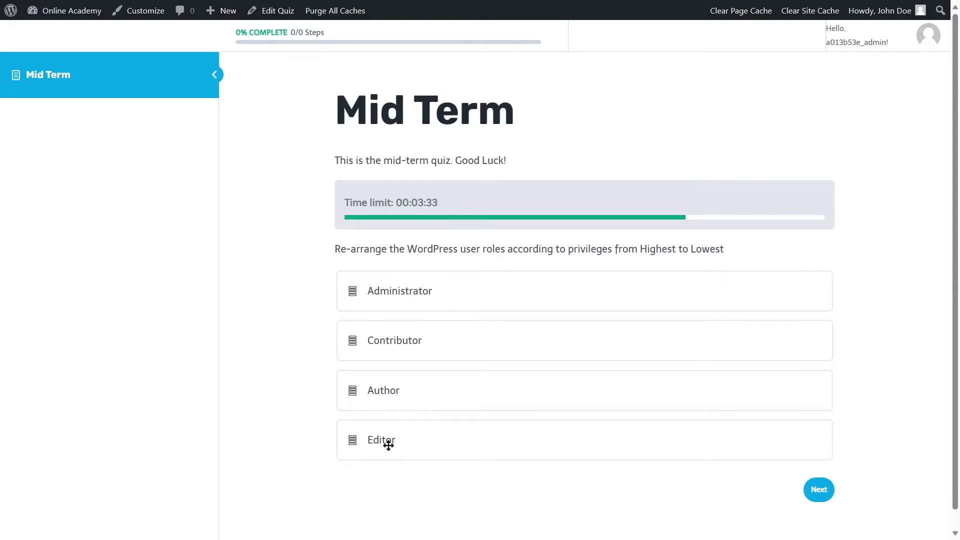
pyautogui.moveTo(382, 440); pyautogui.dragTo(369, 330)
pyautogui.moveTo(377, 442); pyautogui.dragTo(373, 392)
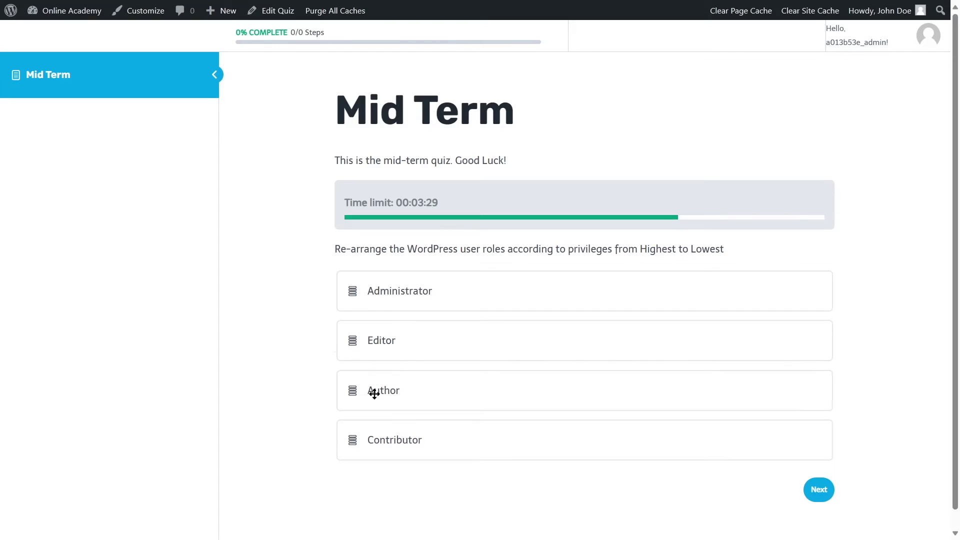
pyautogui.click(817, 495)
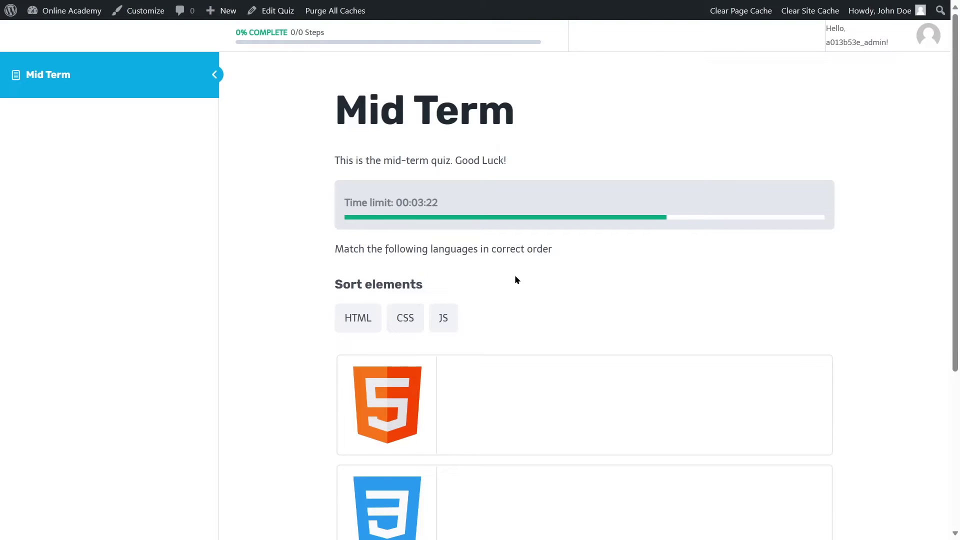
# Match HTML, CSS and JS to their corresponding logos in the matching question and continue to the fill-in-the-blank question.
pyautogui.scroll(-3, 514, 279)
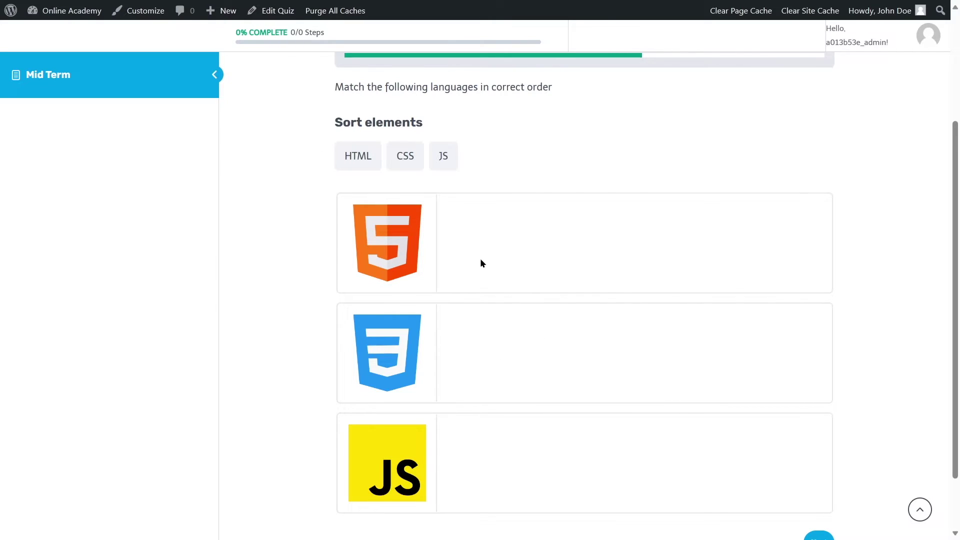
pyautogui.moveTo(352, 156); pyautogui.dragTo(497, 243)
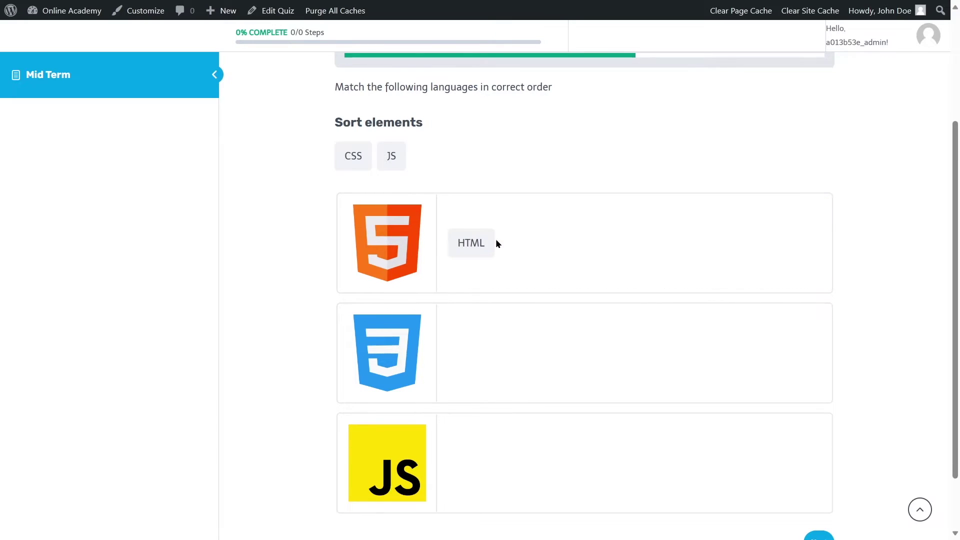
pyautogui.moveTo(350, 156); pyautogui.dragTo(483, 345)
pyautogui.moveTo(347, 154); pyautogui.dragTo(495, 442)
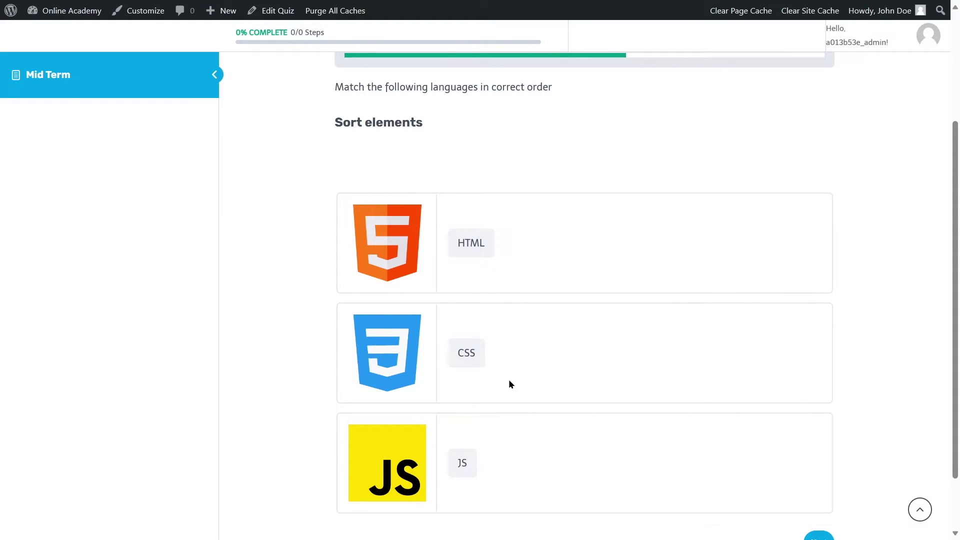
pyautogui.scroll(-2, 500, 350)
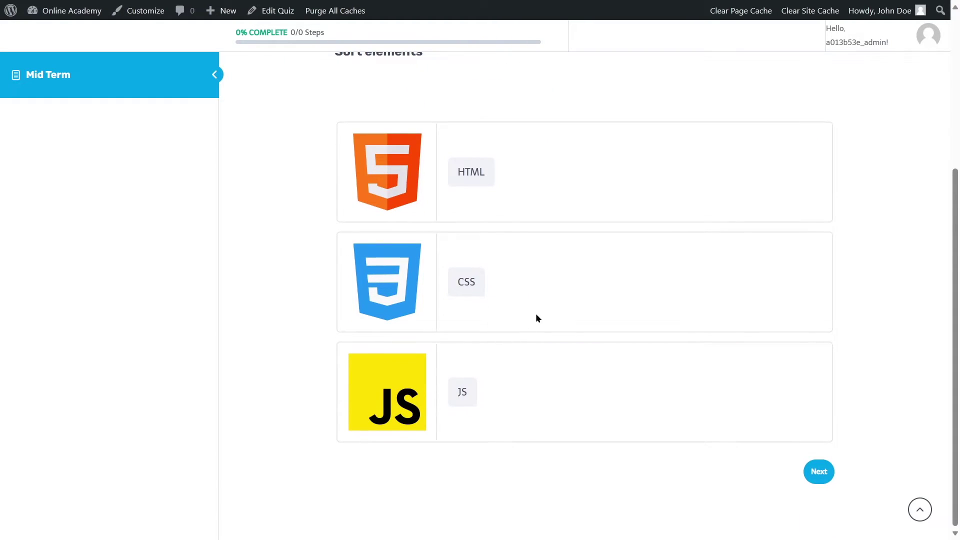
pyautogui.click(819, 473)
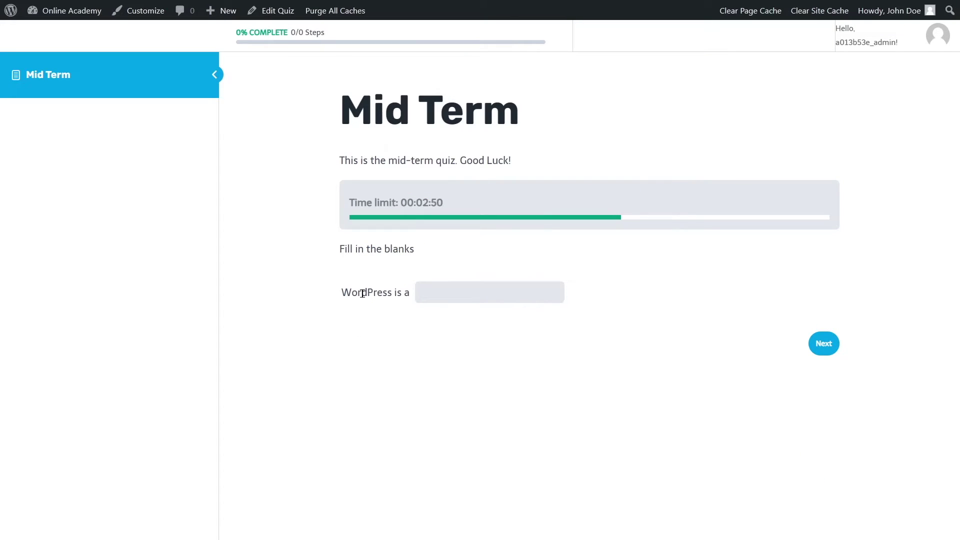
# Complete the "WordPress is a" blank with "CMS" and continue to the course rating question.
pyautogui.click(421, 294)
pyautogui.write('CMS')
pyautogui.click(833, 343)
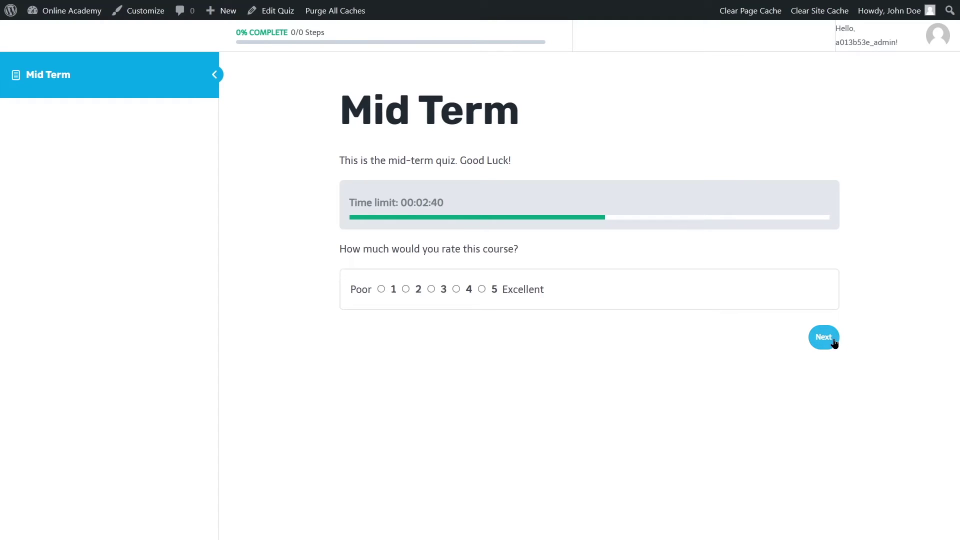
# Rate the course 5 (Excellent) and continue to the essay question.
pyautogui.moveTo(340, 248); pyautogui.dragTo(532, 245)
pyautogui.click(312, 252)
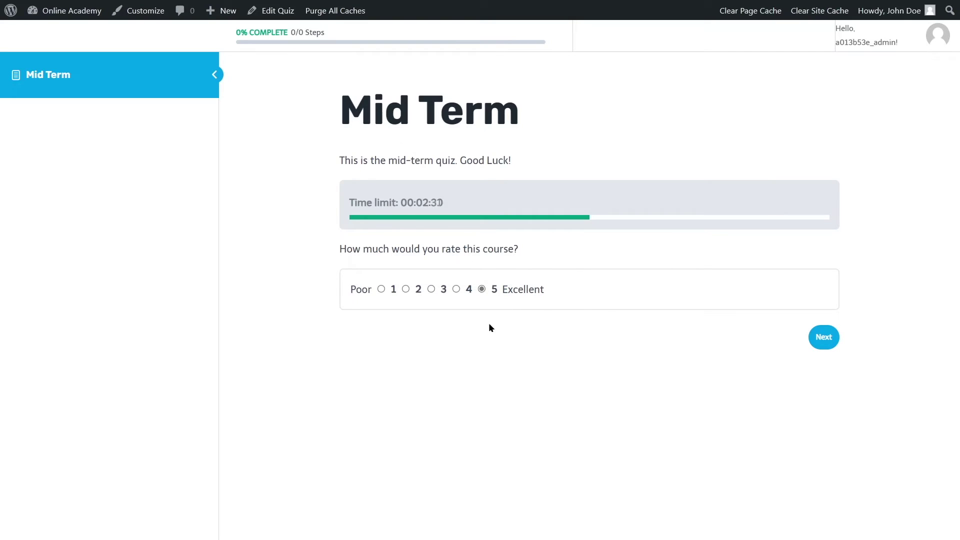
pyautogui.click(825, 339)
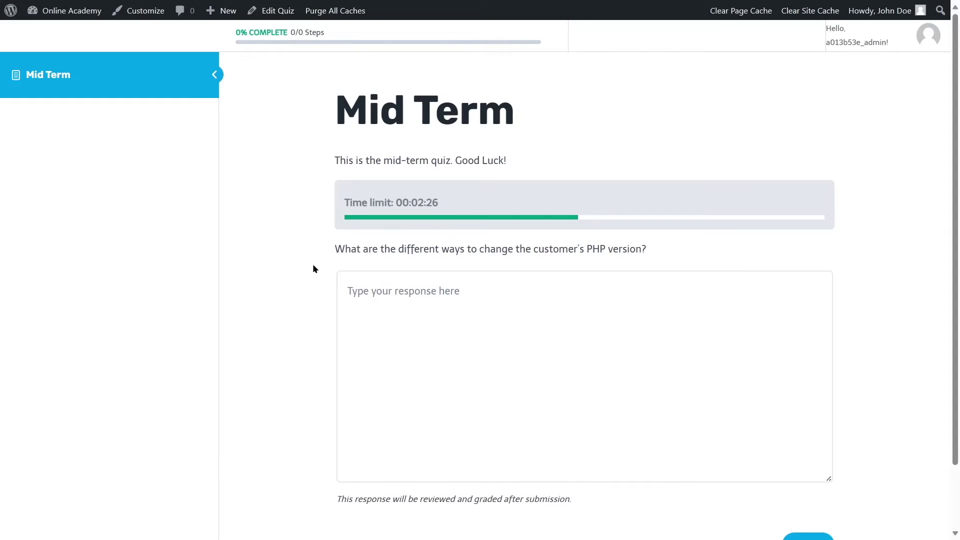
# Paste the prepared essay response on ways to change the customer's PHP version and finish the quiz.
pyautogui.moveTo(333, 250); pyautogui.dragTo(646, 250)
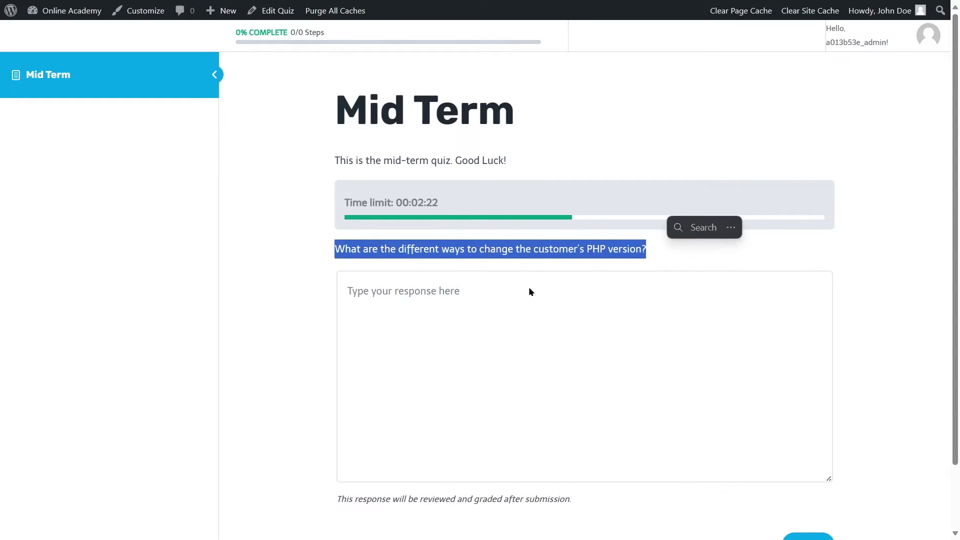
pyautogui.click(282, 325)
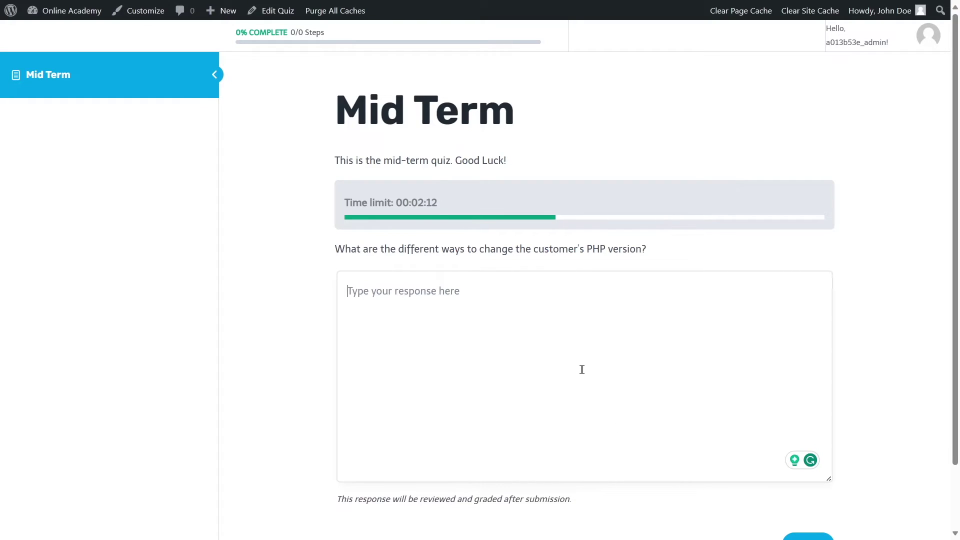
pyautogui.hotkey('ctrl', 'v')
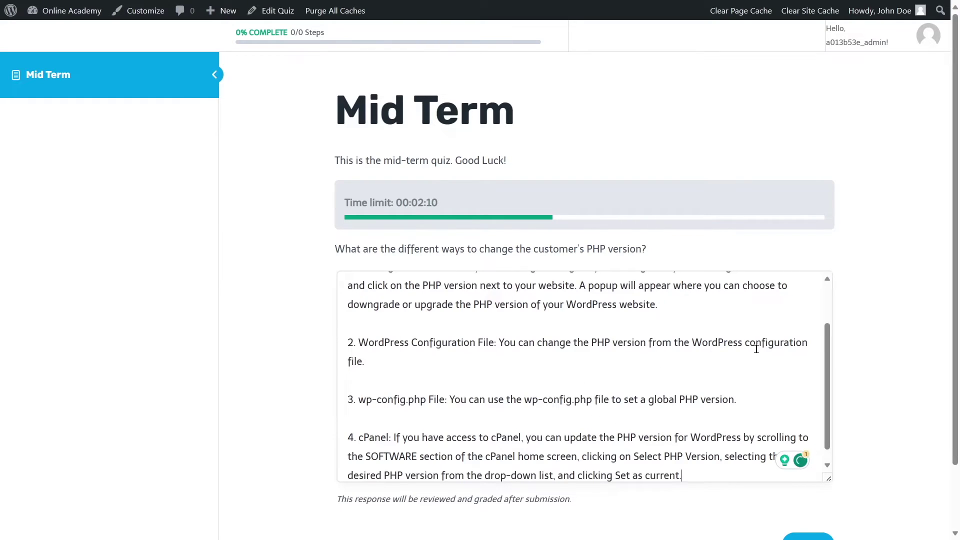
pyautogui.scroll(-2, 846, 342)
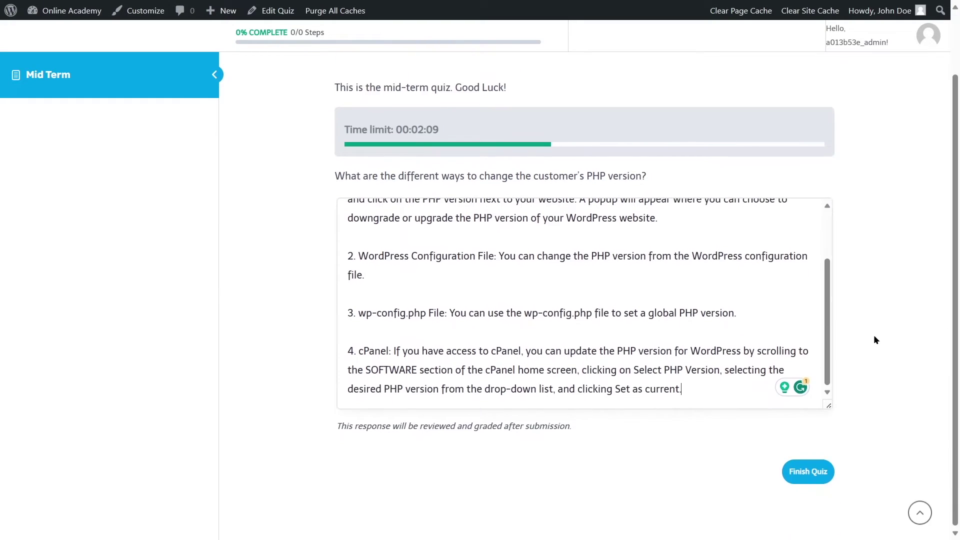
pyautogui.click(814, 478)
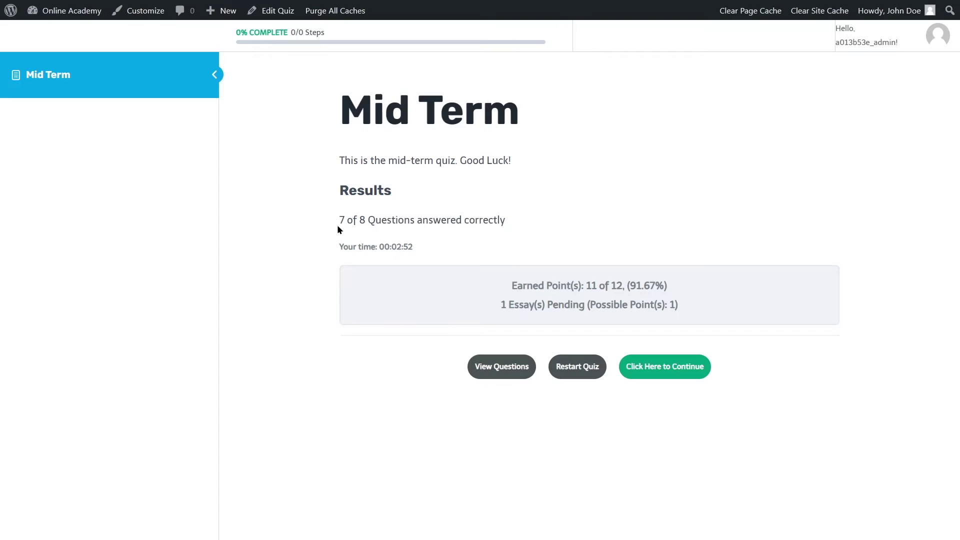
# Check the number of correctly answered questions in the quiz results.
pyautogui.moveTo(367, 216); pyautogui.dragTo(518, 216)
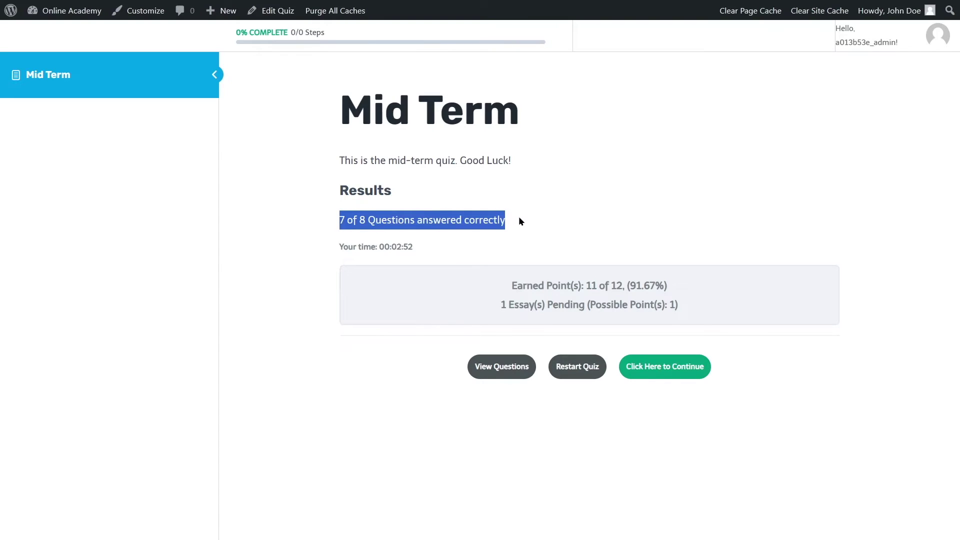
pyautogui.click(364, 232)
pyautogui.moveTo(360, 221); pyautogui.dragTo(365, 220)
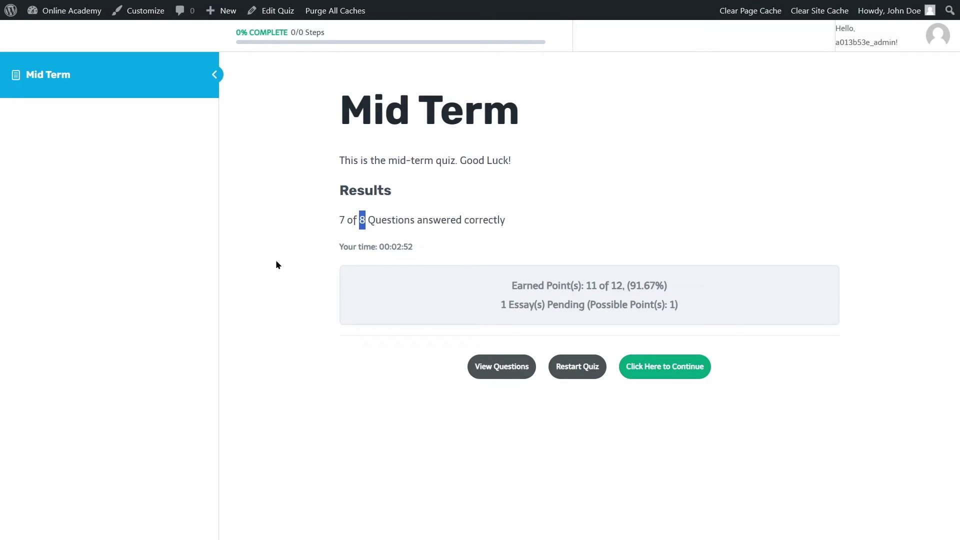
# Display the answered questions and review the post formats, hacked-site, highest-privilege and role ordering answers, including the latter's correct-answer view.
pyautogui.click(510, 374)
pyautogui.scroll(-3, 511, 300)
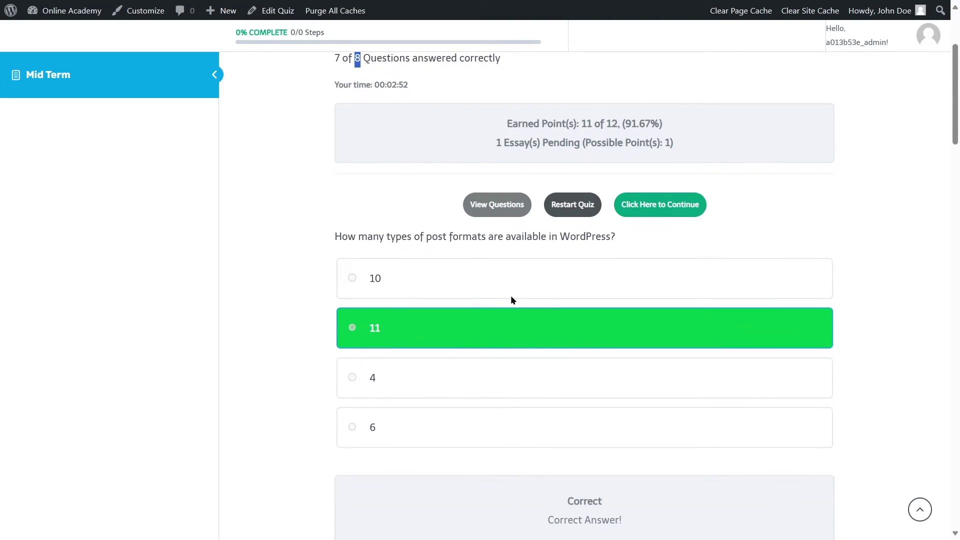
pyautogui.scroll(-3, 345, 275)
pyautogui.scroll(3, 345, 250)
pyautogui.scroll(-3, 603, 305)
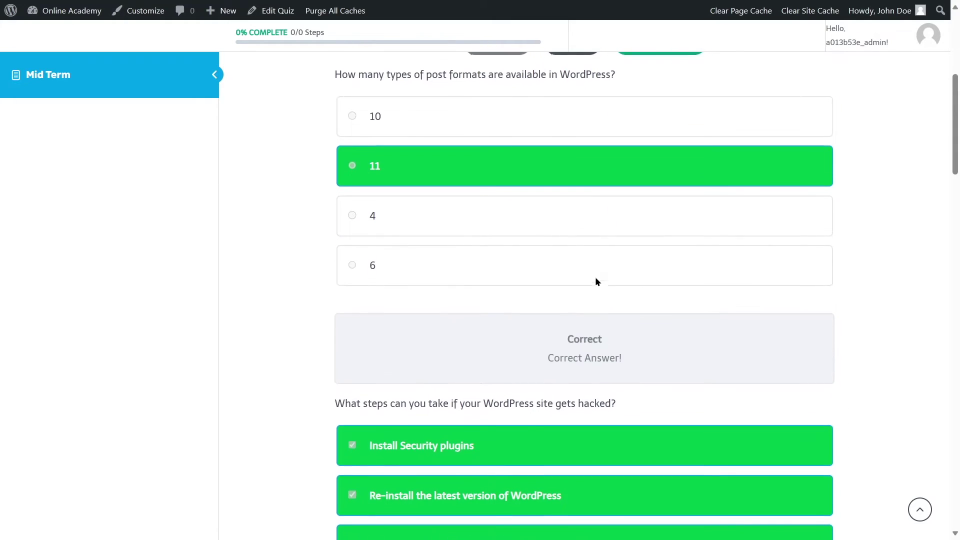
pyautogui.scroll(-10, 595, 282)
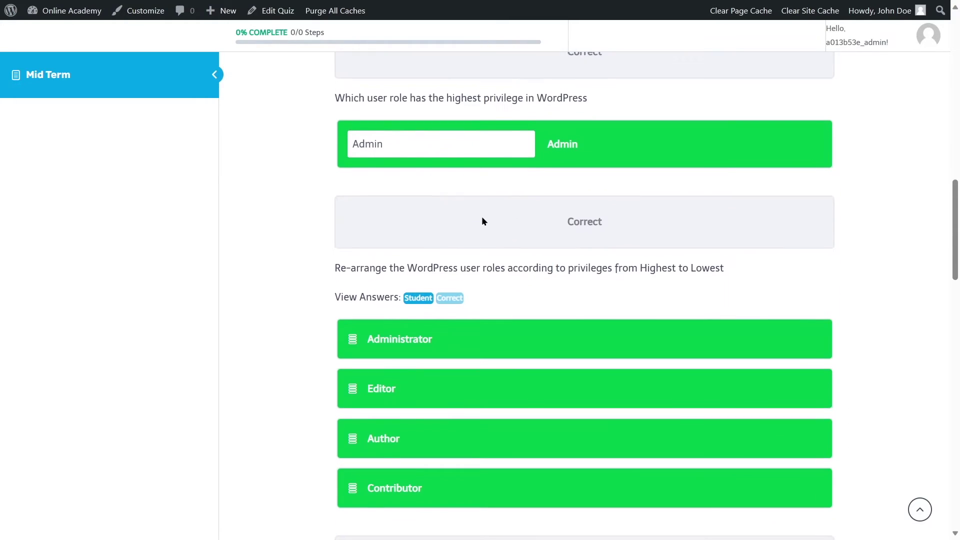
pyautogui.scroll(2, 482, 221)
pyautogui.scroll(-5, 465, 222)
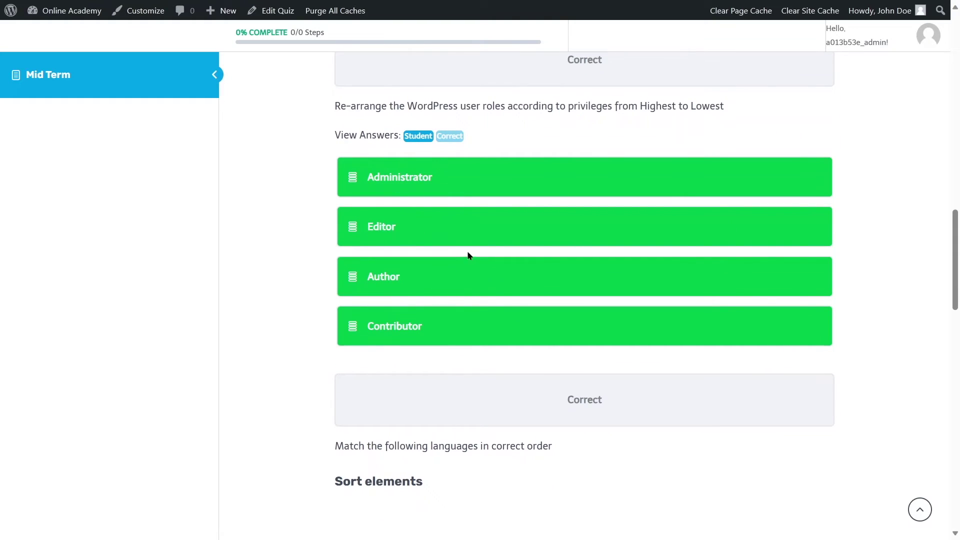
pyautogui.scroll(2, 467, 242)
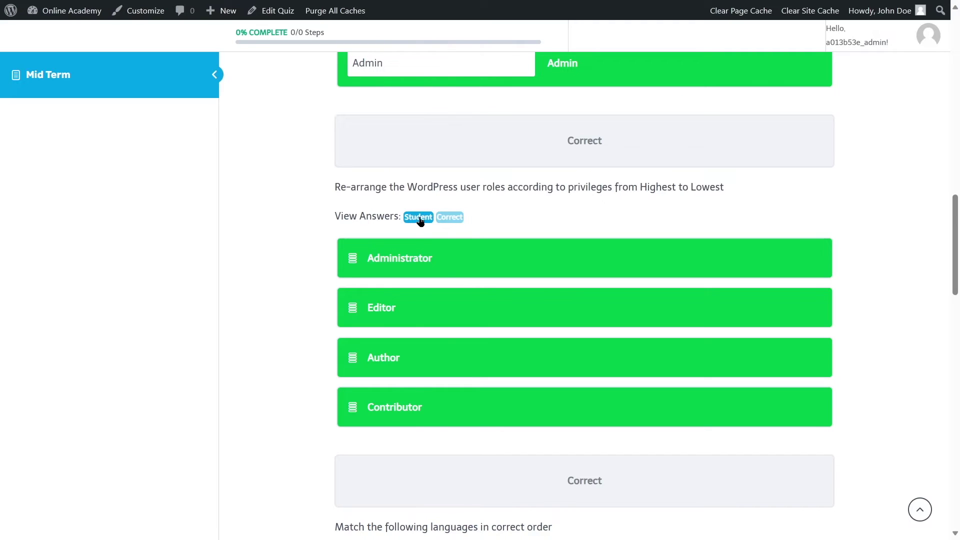
pyautogui.click(445, 221)
pyautogui.scroll(-8, 437, 208)
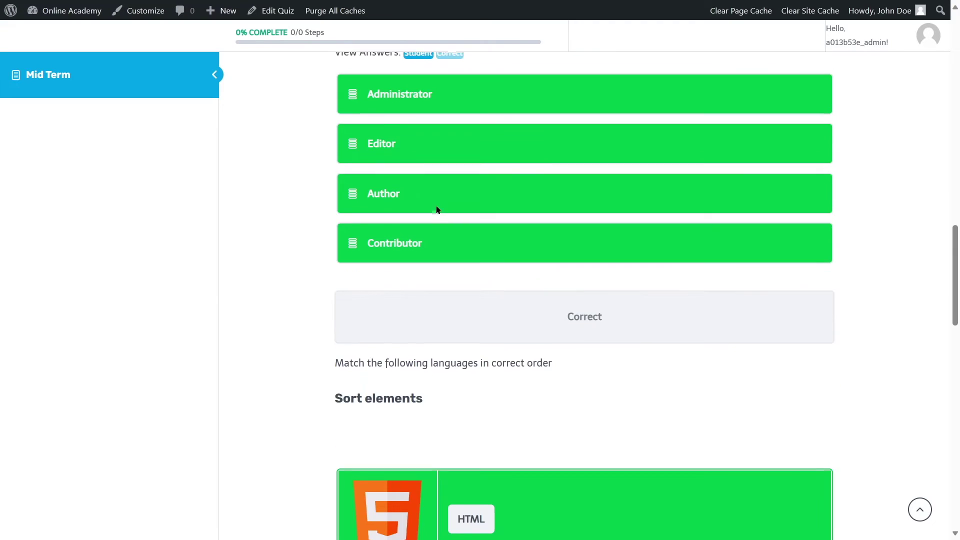
# Review the matching, fill-in-the-blank, rating and essay answers, including the essay's grading note, and return to the results summary.
pyautogui.scroll(-8, 577, 189)
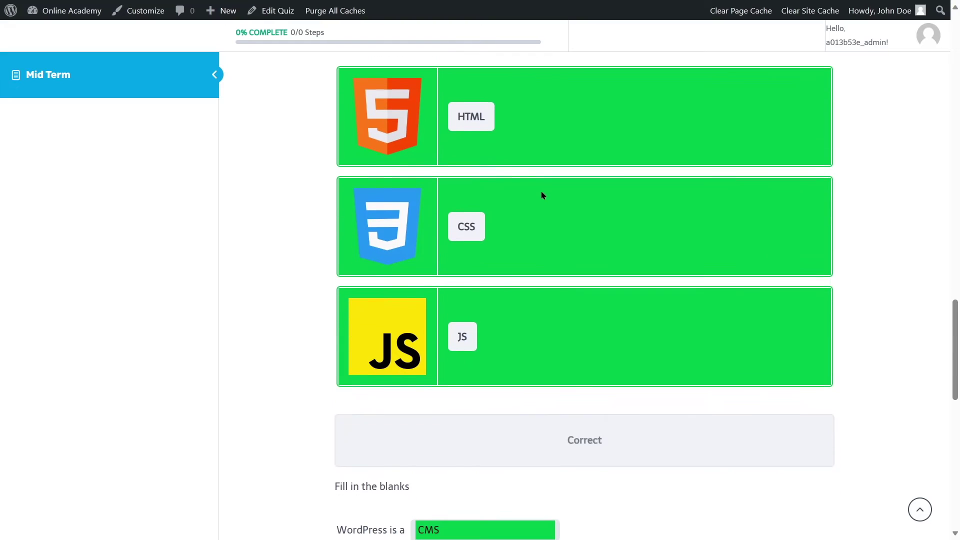
pyautogui.scroll(-2, 541, 195)
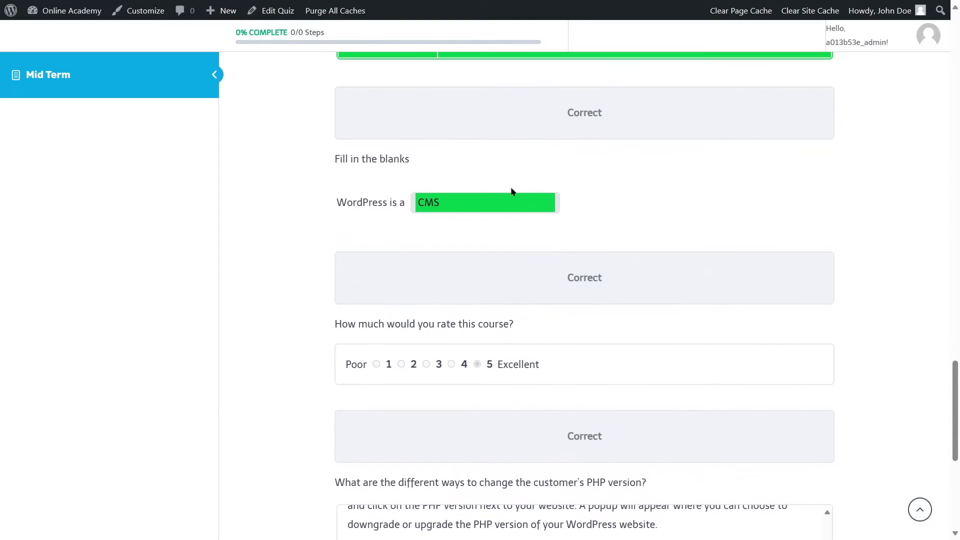
pyautogui.scroll(-3, 533, 217)
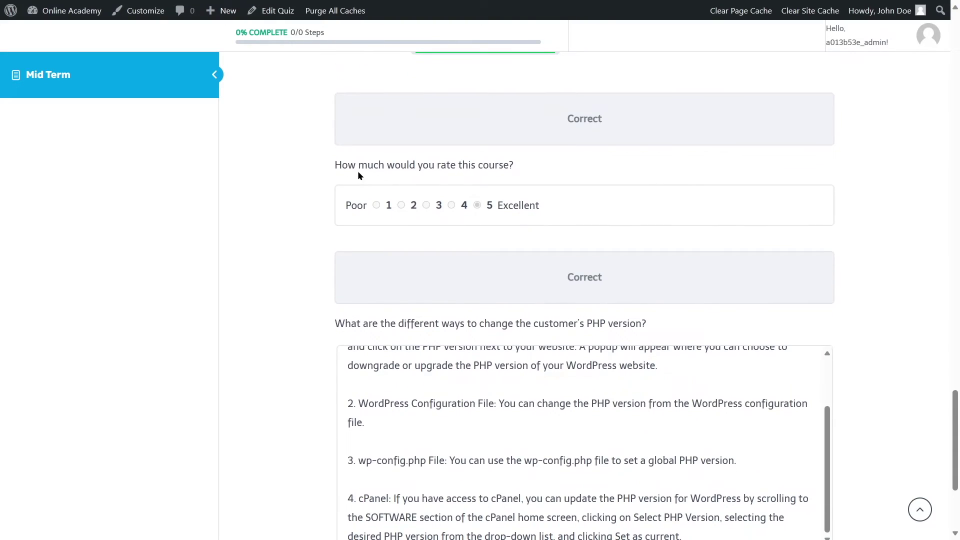
pyautogui.scroll(-3, 514, 205)
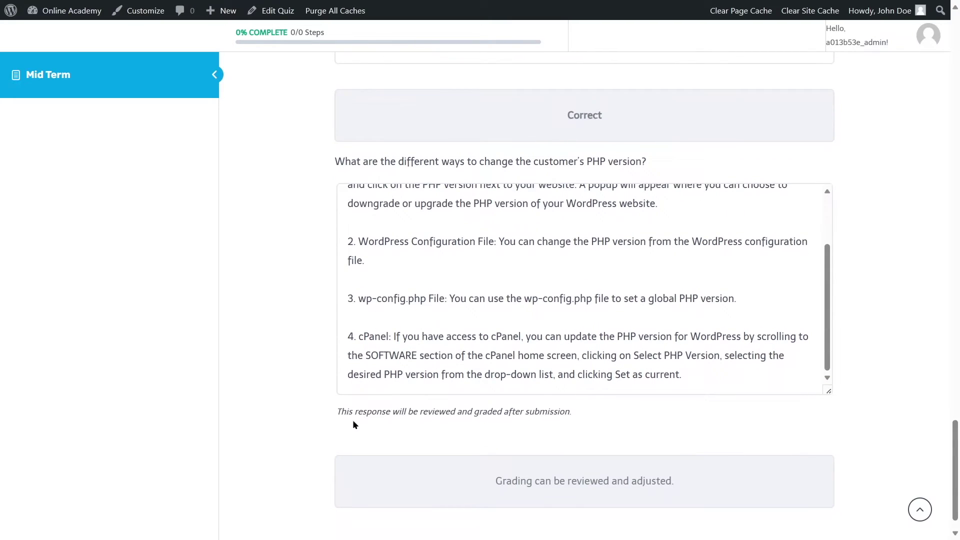
pyautogui.moveTo(340, 411); pyautogui.dragTo(564, 412)
pyautogui.scroll(-1, 814, 409)
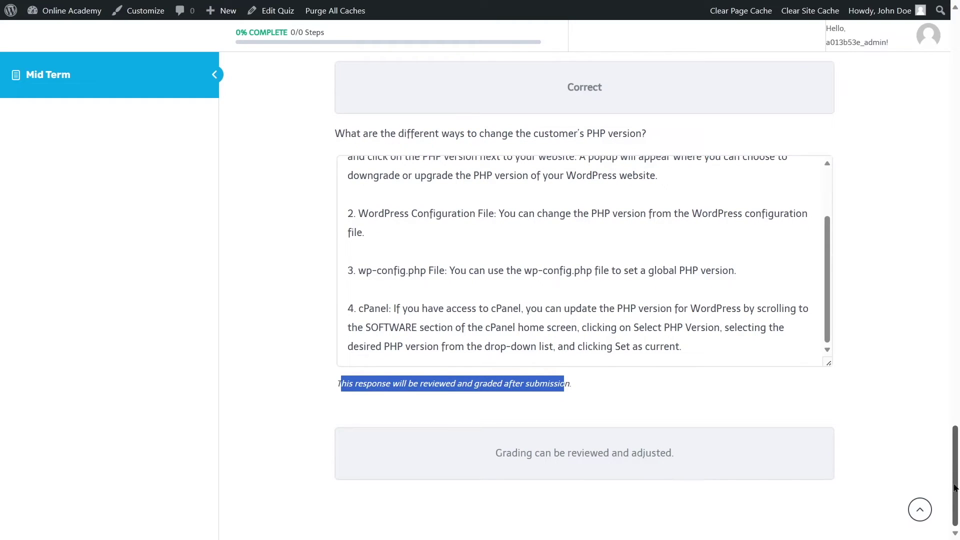
pyautogui.moveTo(958, 493); pyautogui.dragTo(947, 60)
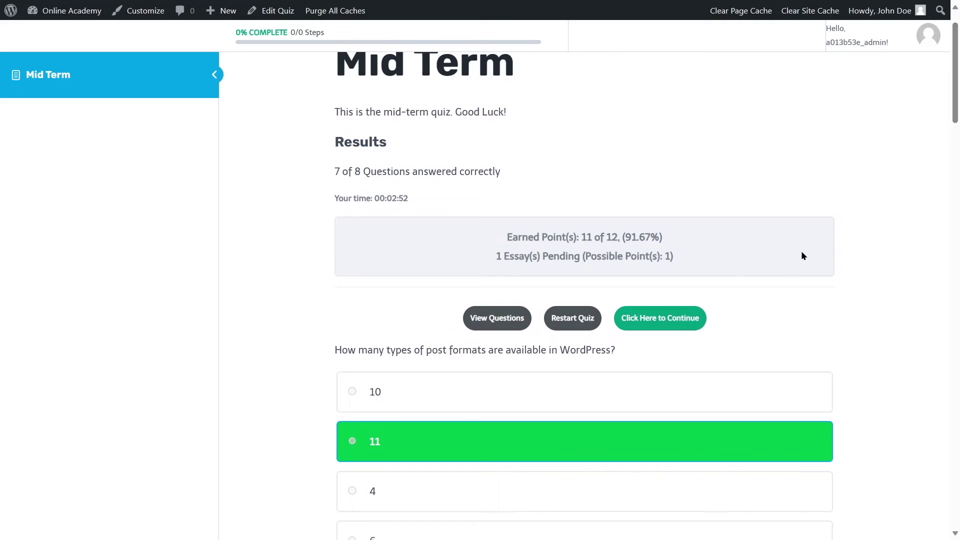
# Leave the quiz results and open the submitted essays list for LearnDash quizzes in the WordPress admin.
pyautogui.click(672, 328)
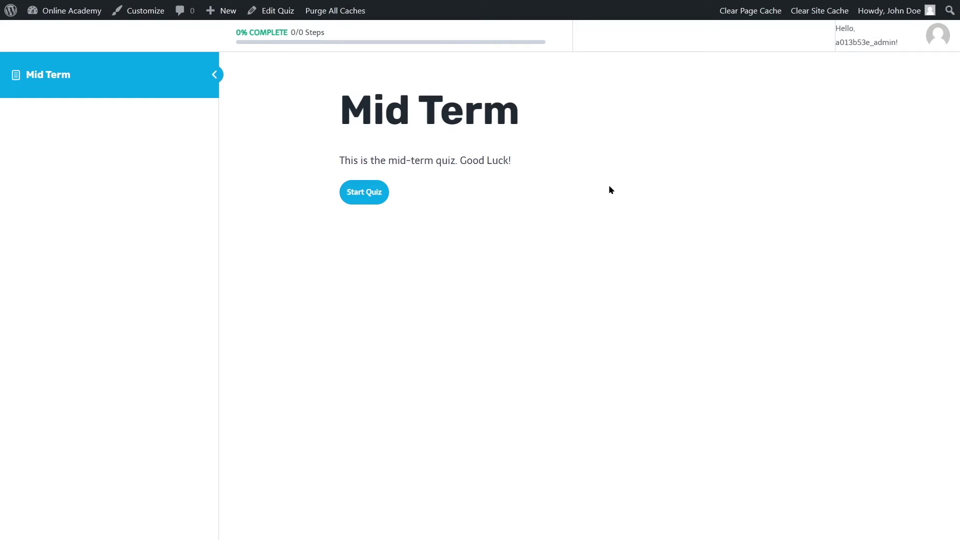
pyautogui.moveTo(65, 11)
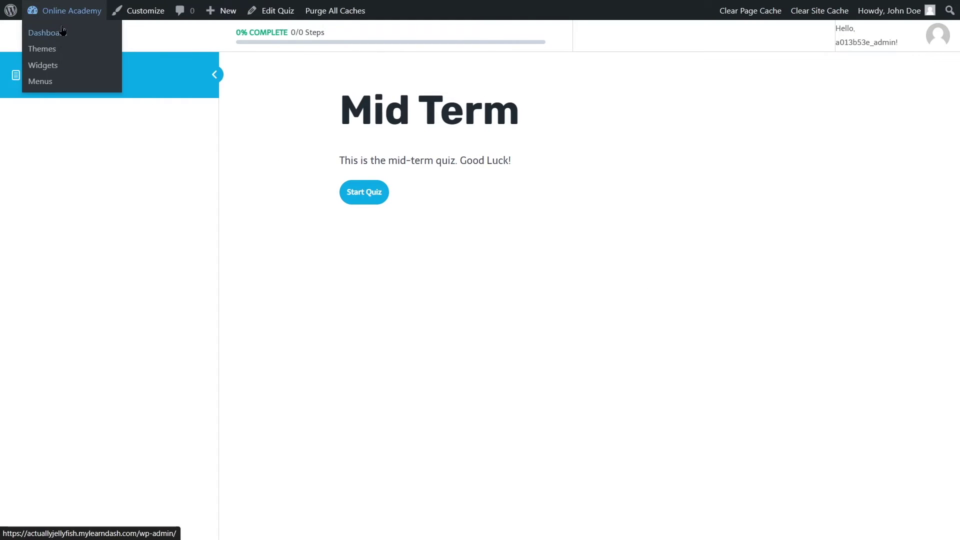
pyautogui.click(62, 31)
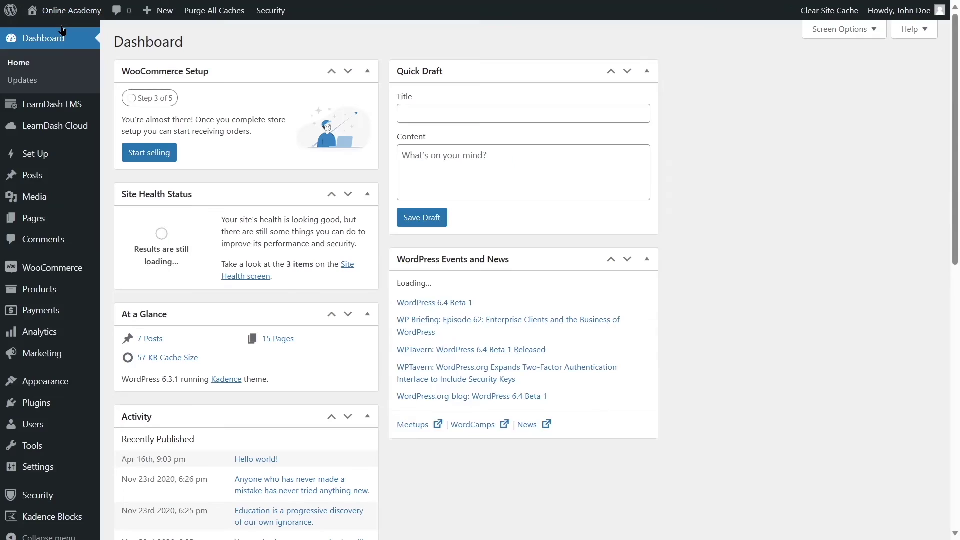
pyautogui.moveTo(75, 120)
pyautogui.moveTo(52, 104)
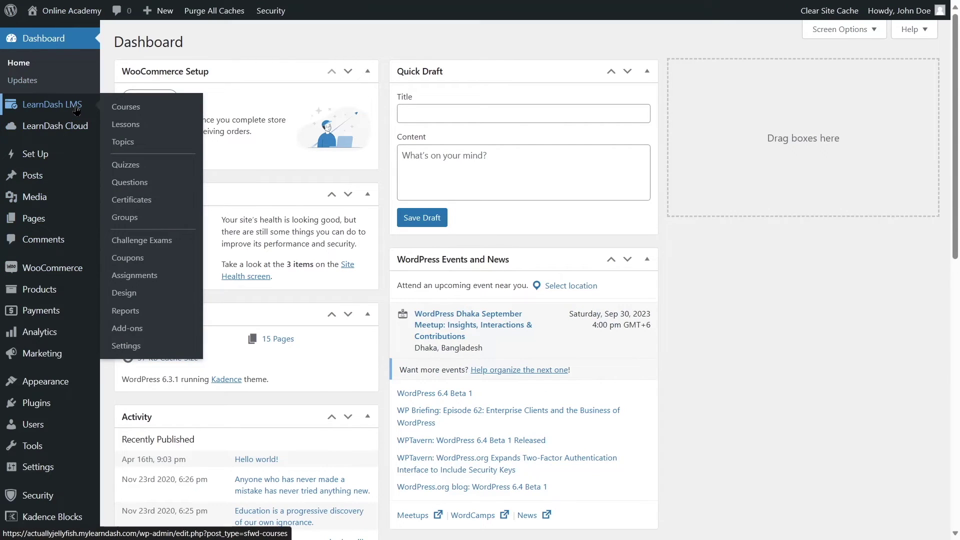
pyautogui.click(152, 172)
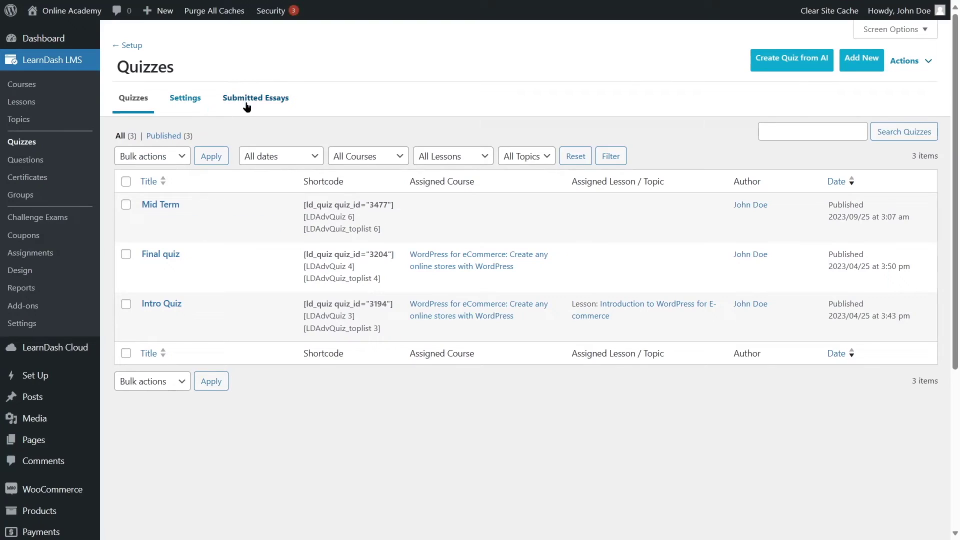
pyautogui.click(253, 104)
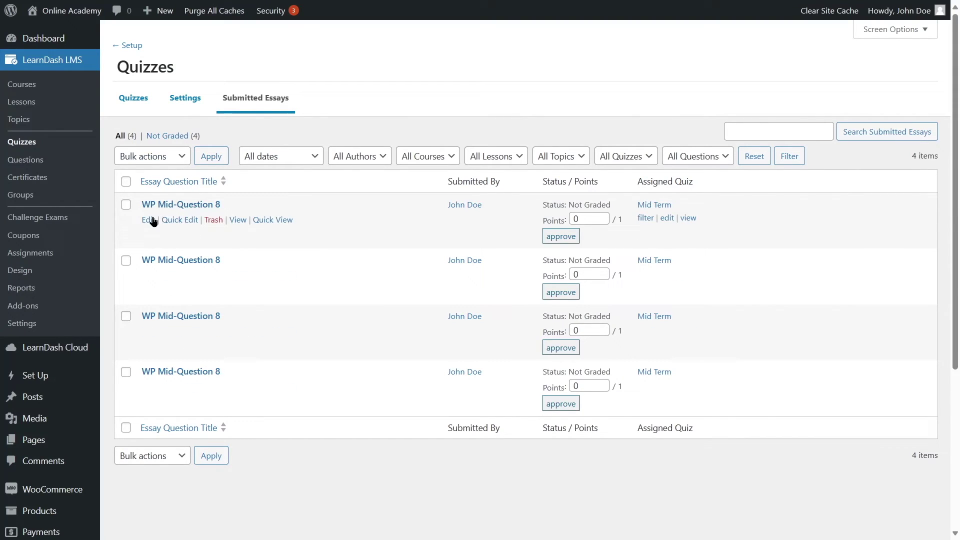
# Open the first submitted WP Mid-Question 8 essay and examine its answer text and available grading statuses.
pyautogui.click(148, 220)
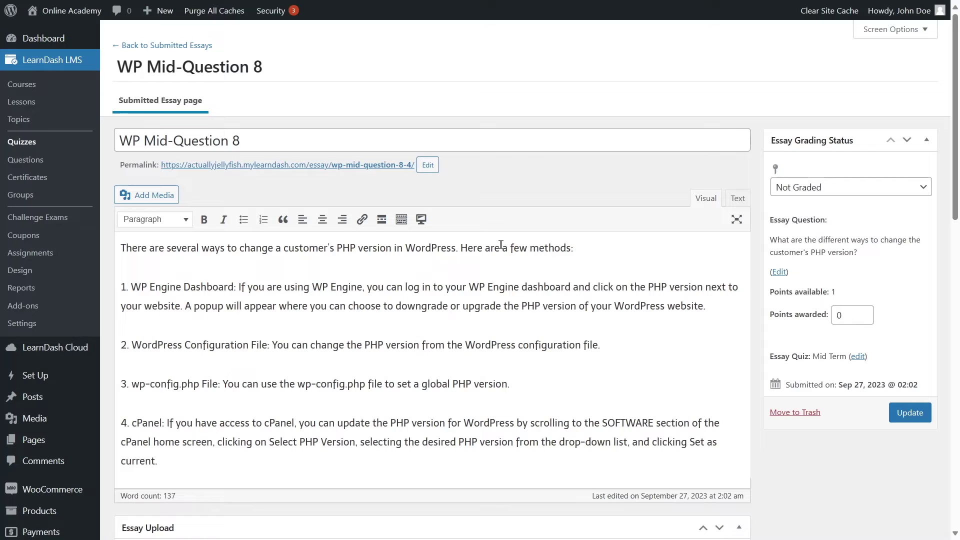
pyautogui.scroll(-8, 462, 292)
pyautogui.scroll(8, 462, 292)
pyautogui.click(806, 188)
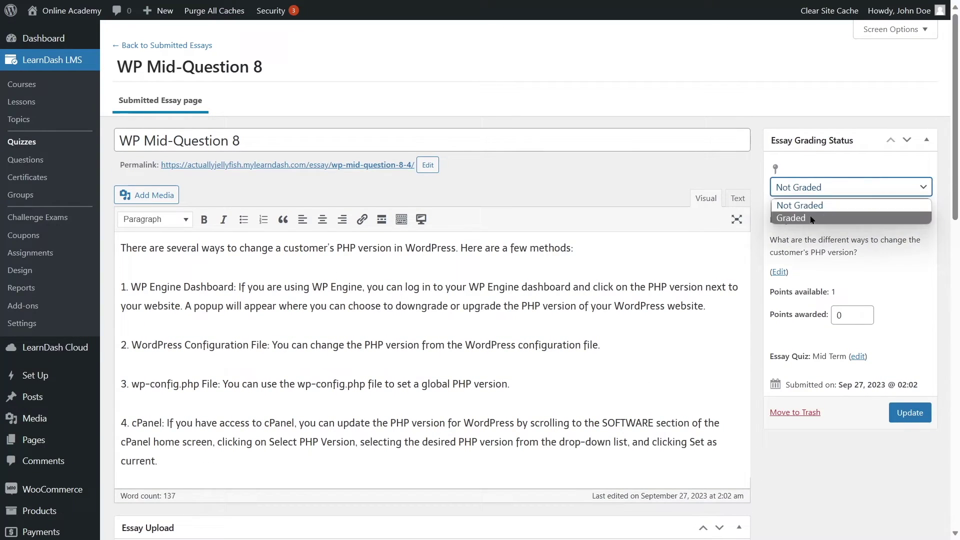
pyautogui.click(865, 243)
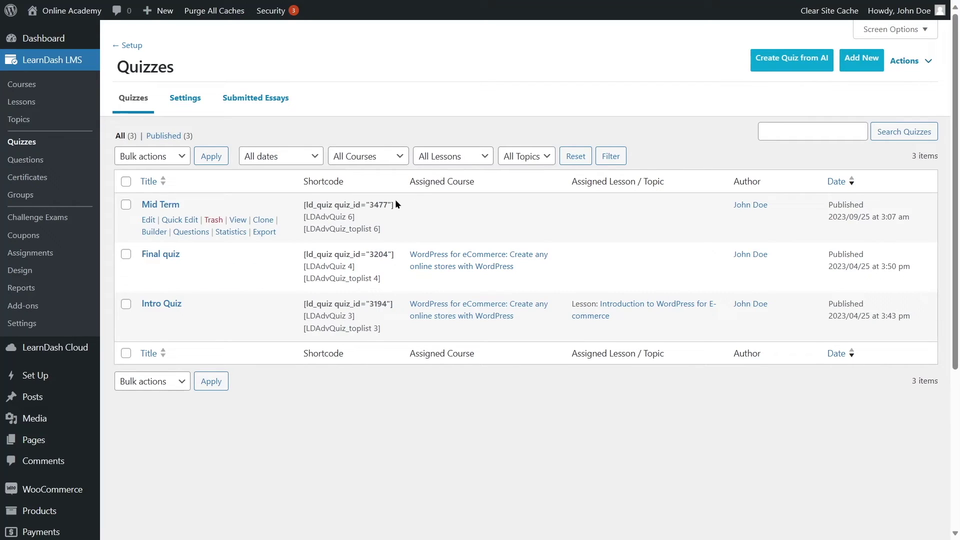
# Open the global LearnDash quiz settings and look over the available sections.
pyautogui.click(183, 103)
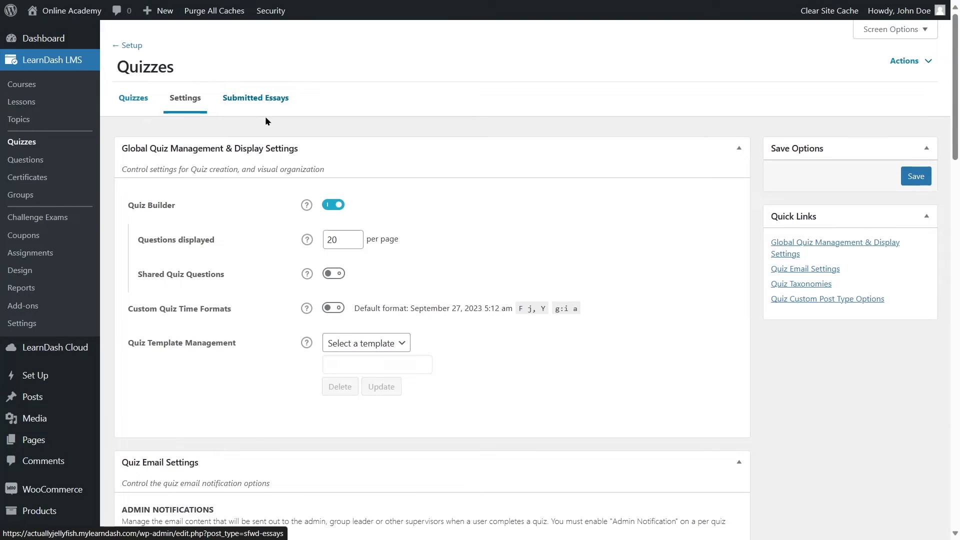
pyautogui.scroll(-10, 551, 233)
pyautogui.scroll(10, 551, 232)
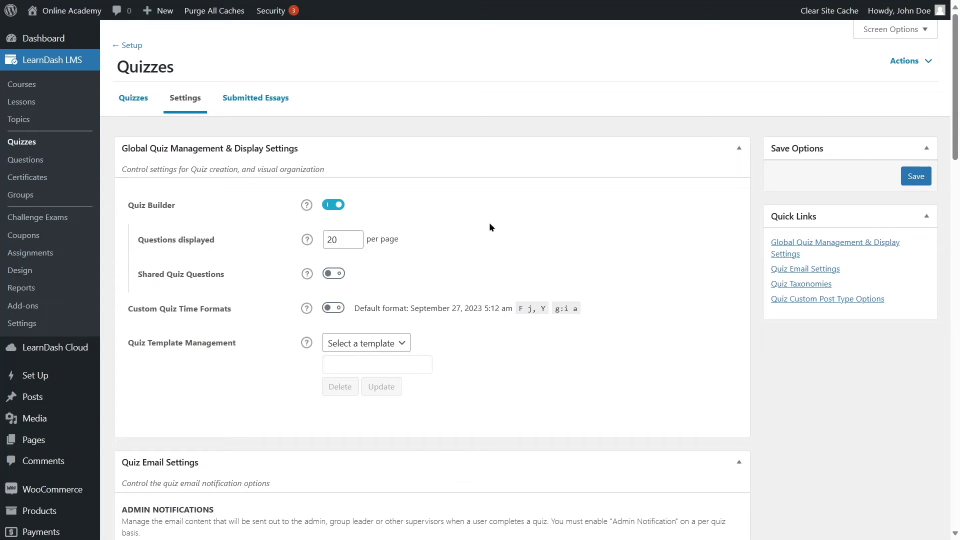
# Turn Quiz Builder off and back on, and highlight the number of questions displayed per page.
pyautogui.click(333, 205)
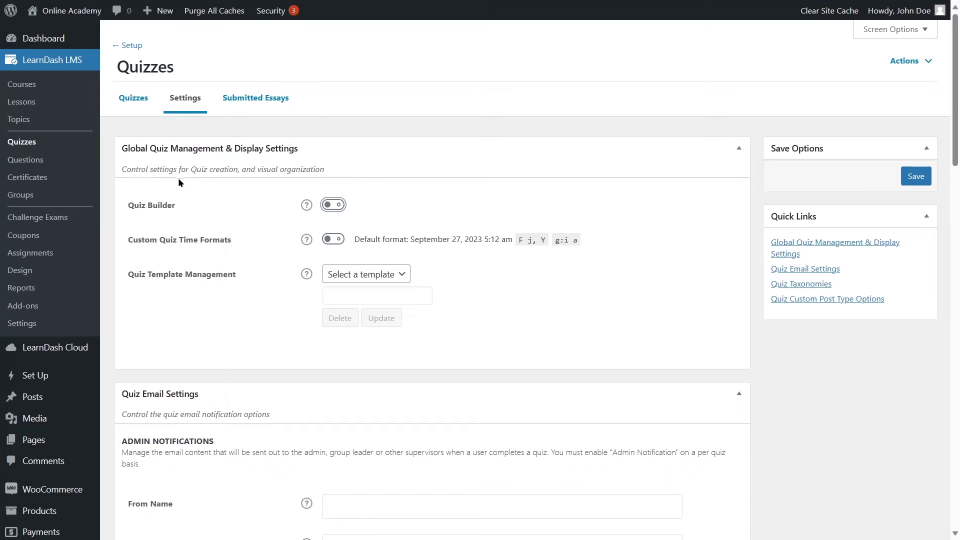
pyautogui.click(330, 206)
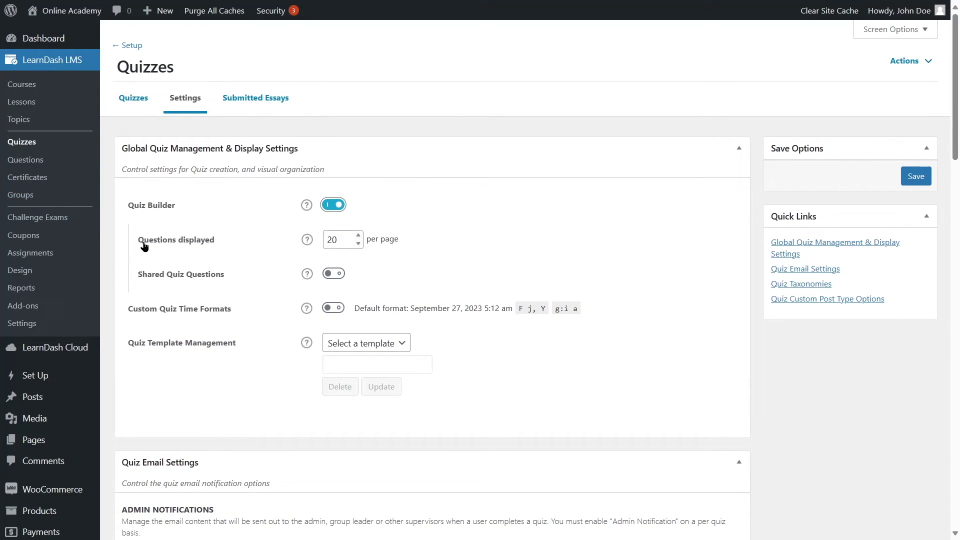
pyautogui.doubleClick(332, 240)
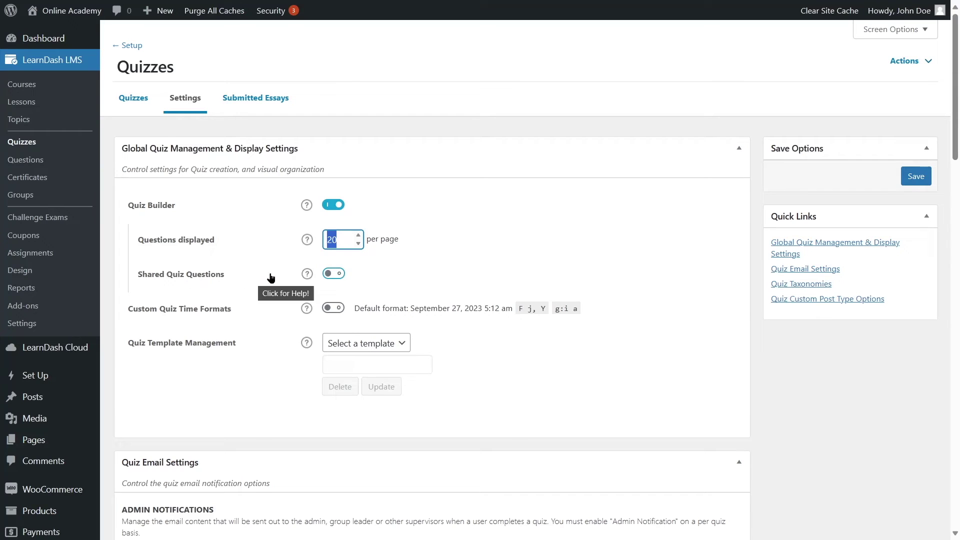
# Enable Shared Quiz Questions and read its help description.
pyautogui.click(334, 275)
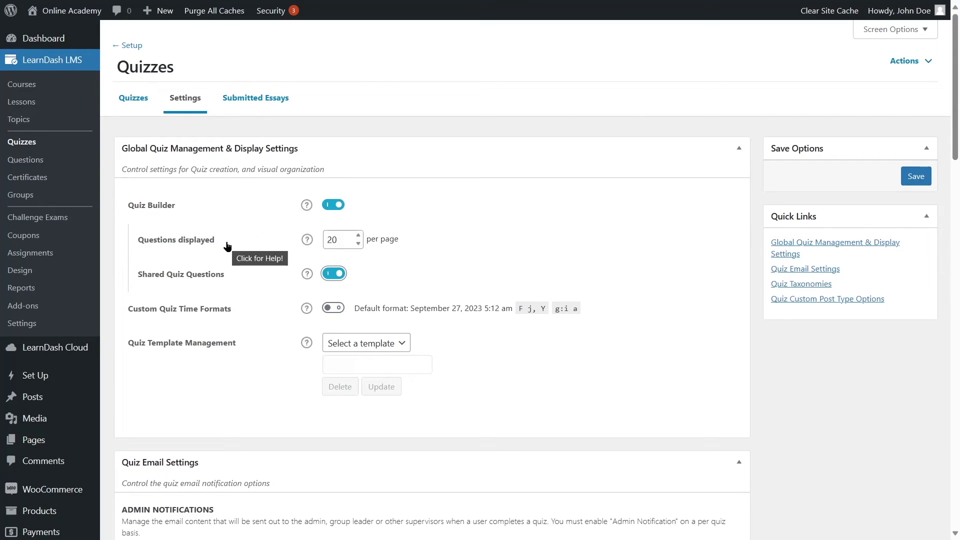
pyautogui.click(156, 276)
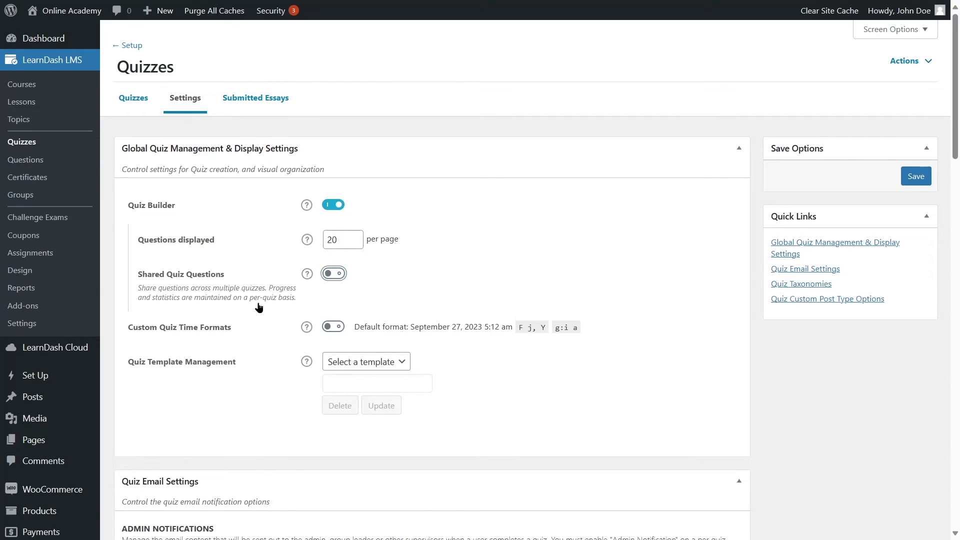
pyautogui.click(186, 275)
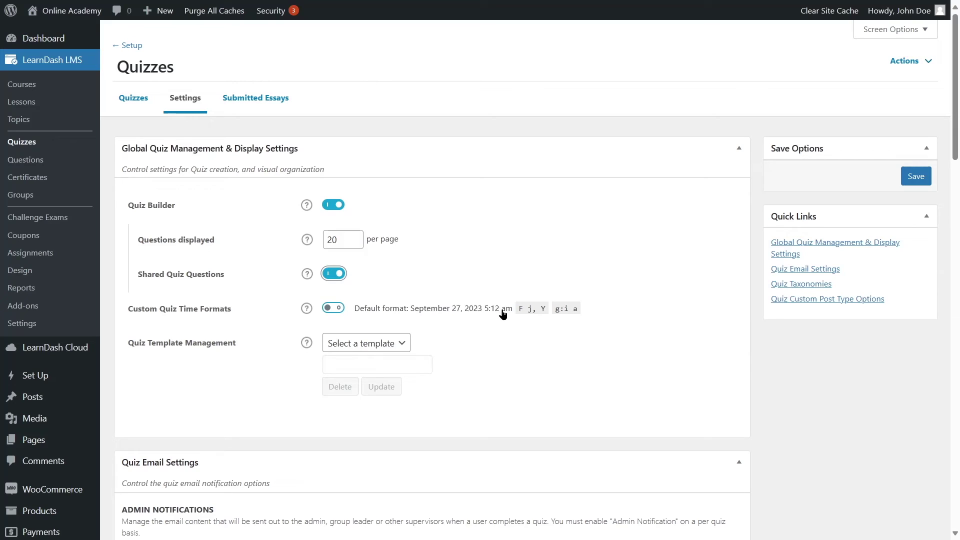
# Enable Custom Quiz Time Formats and look over the statistic and leaderboard time format choices.
pyautogui.click(334, 308)
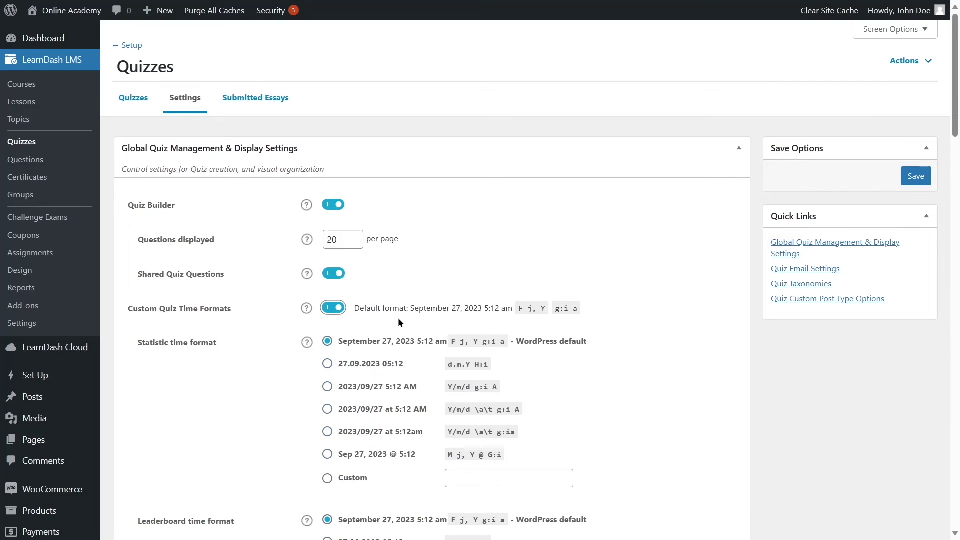
pyautogui.scroll(-3, 397, 317)
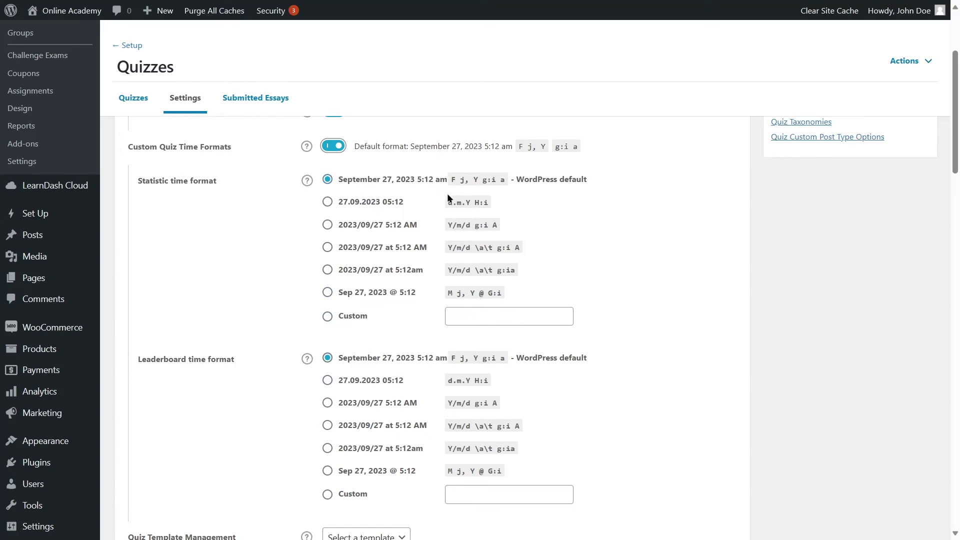
pyautogui.scroll(-6, 447, 195)
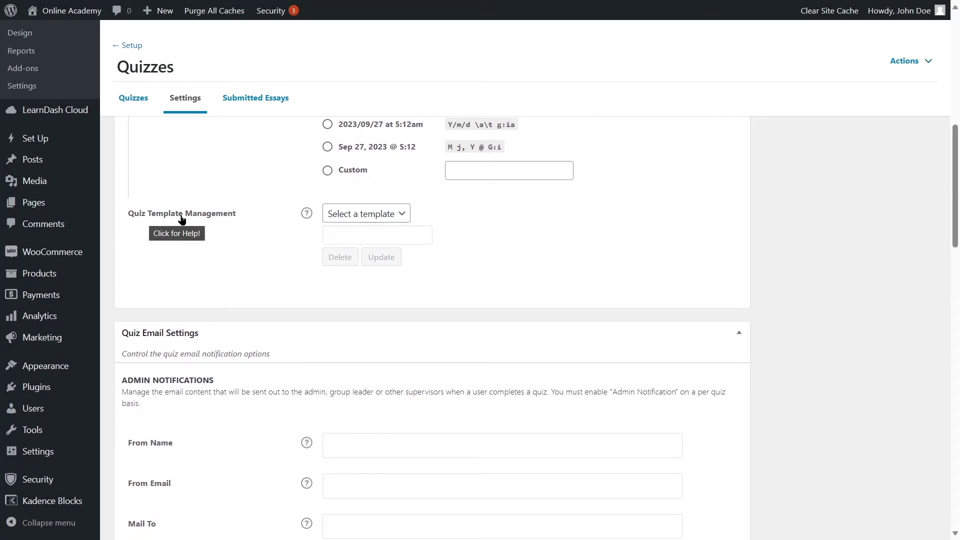
# Read the Quiz Template Management help text and check its template selection.
pyautogui.click(200, 214)
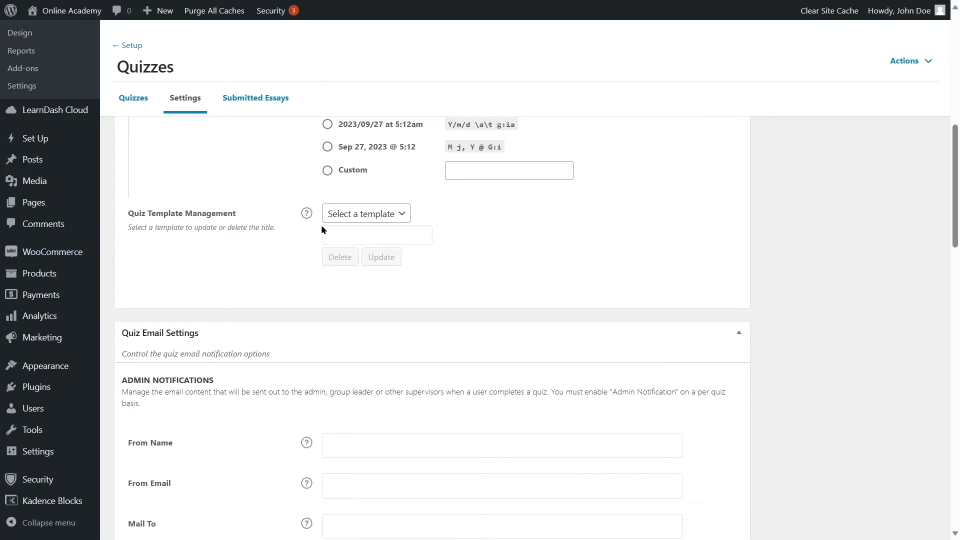
pyautogui.click(377, 215)
pyautogui.click(374, 233)
pyautogui.scroll(-3, 343, 245)
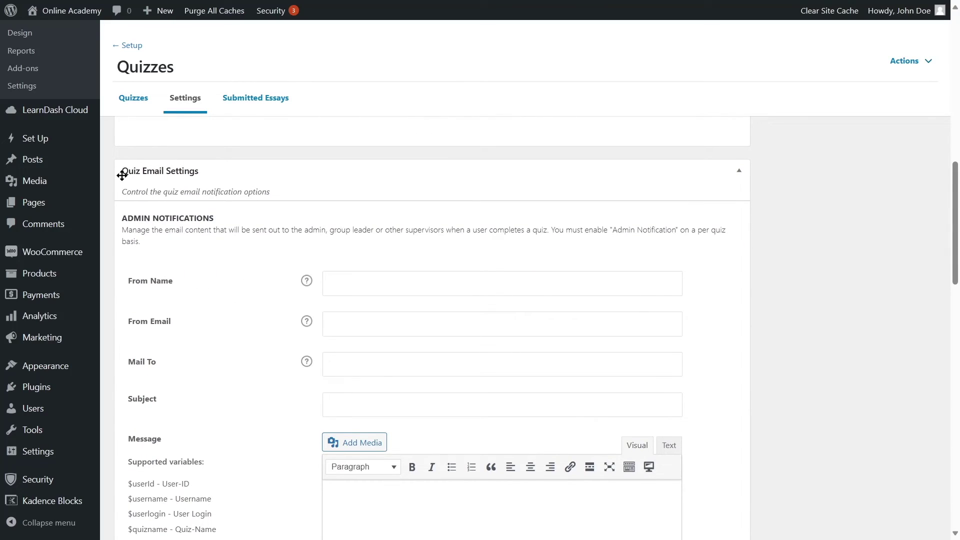
# Go through the sender, recipient and subject fields of the admin notification email.
pyautogui.click(439, 329)
pyautogui.scroll(-2, 448, 265)
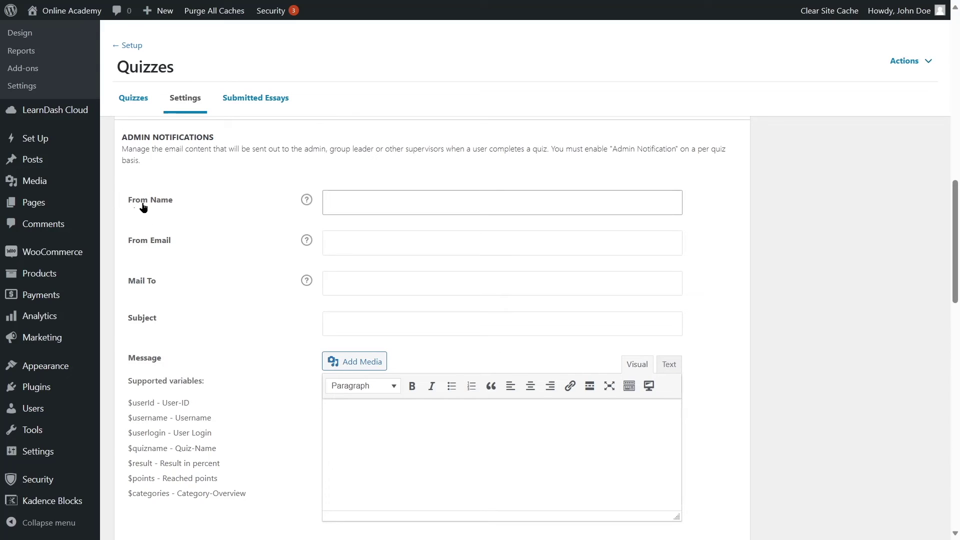
pyautogui.click(380, 246)
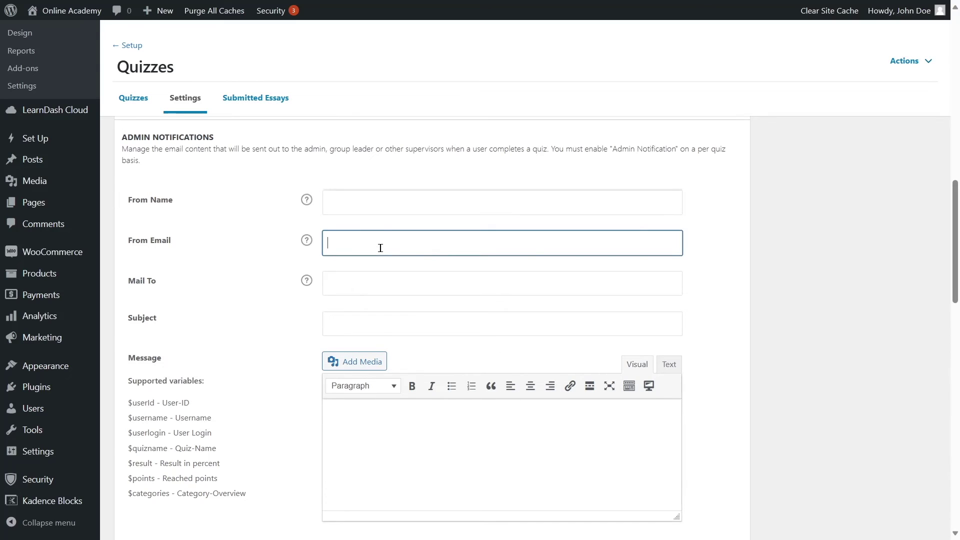
pyautogui.click(347, 281)
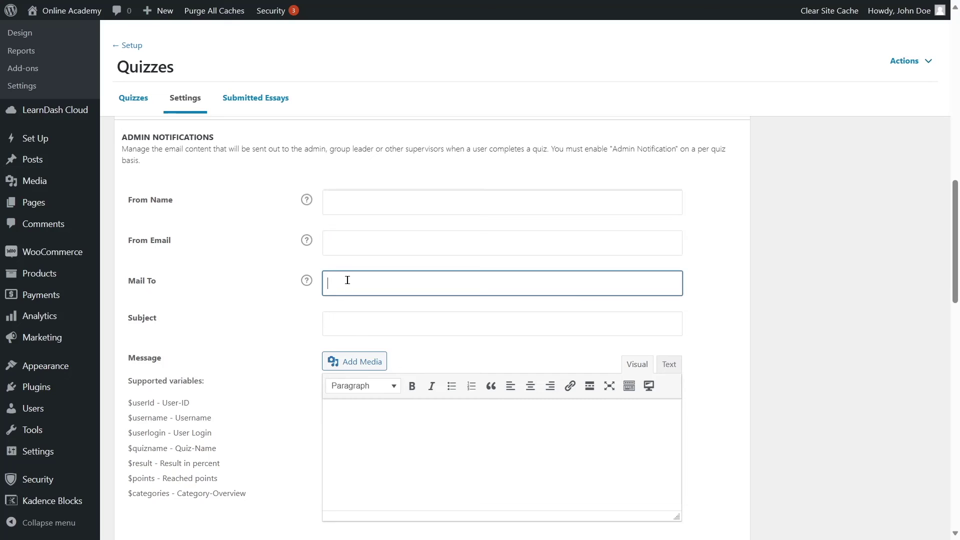
pyautogui.click(388, 325)
pyautogui.scroll(-3, 380, 305)
# Write the admin notification message "$username has completed $quizname and scored $points." using the supported variables.
pyautogui.click(373, 284)
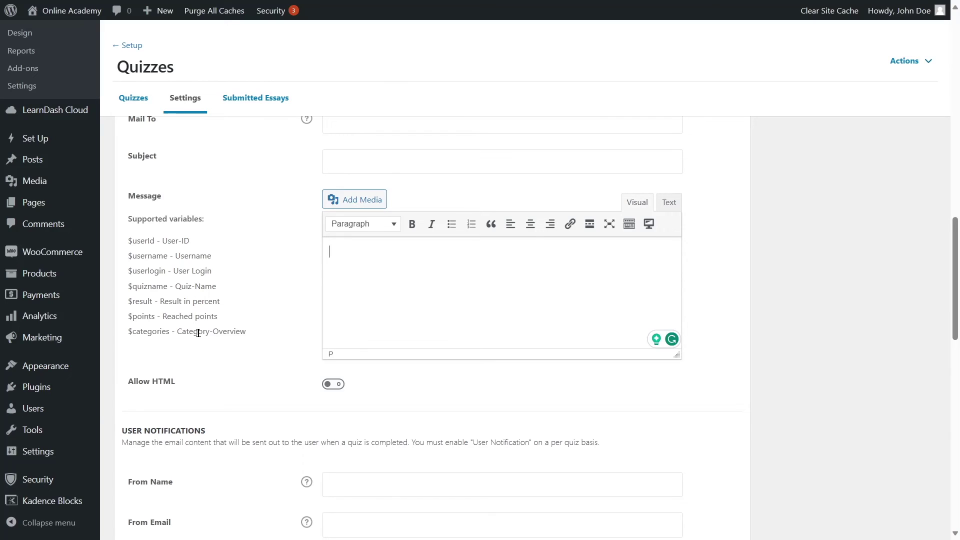
pyautogui.click(360, 306)
pyautogui.doubleClick(137, 254)
pyautogui.moveTo(167, 287); pyautogui.dragTo(145, 287)
pyautogui.moveTo(125, 316); pyautogui.dragTo(155, 317)
pyautogui.click(377, 261)
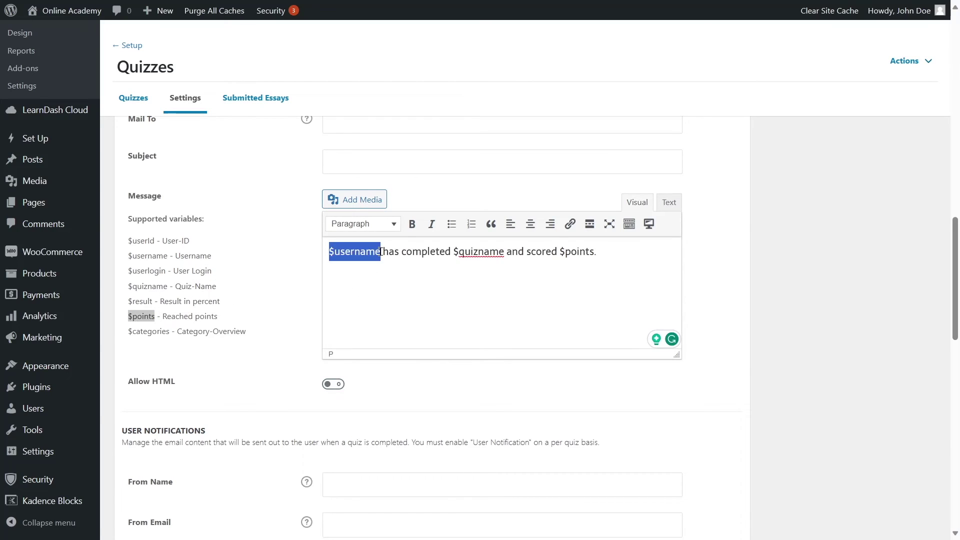
pyautogui.click(345, 262)
pyautogui.moveTo(330, 254); pyautogui.dragTo(596, 253)
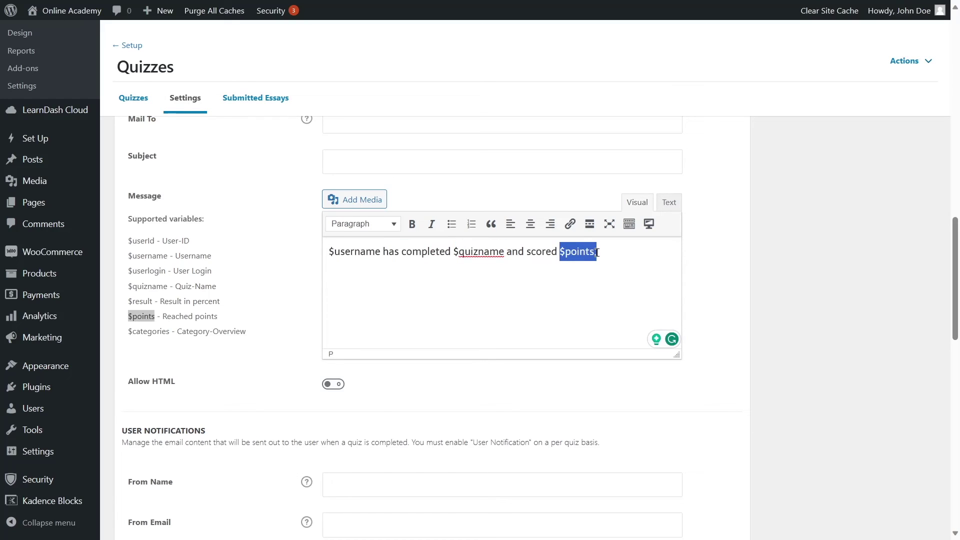
pyautogui.click(459, 320)
pyautogui.click(544, 270)
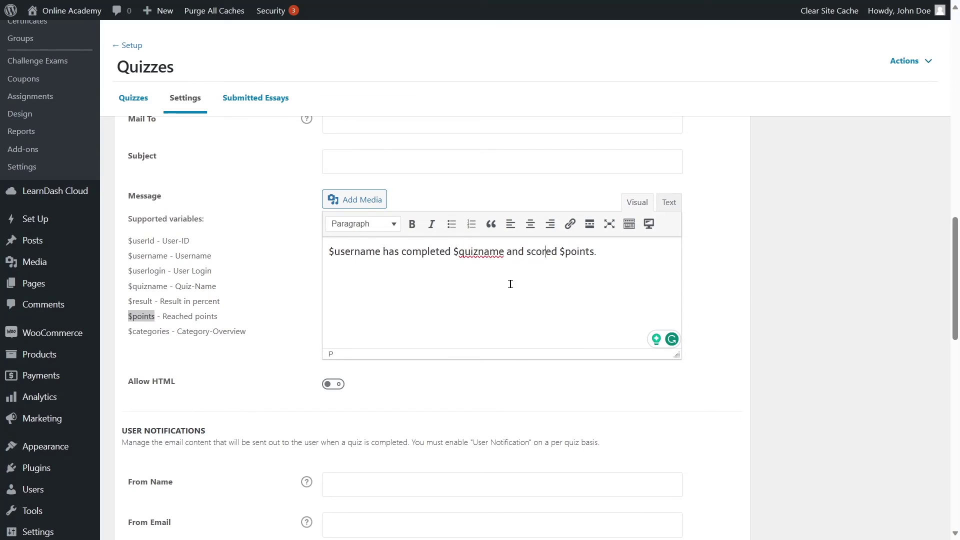
# Turn Allow HTML on and back off for the admin notification message.
pyautogui.click(334, 388)
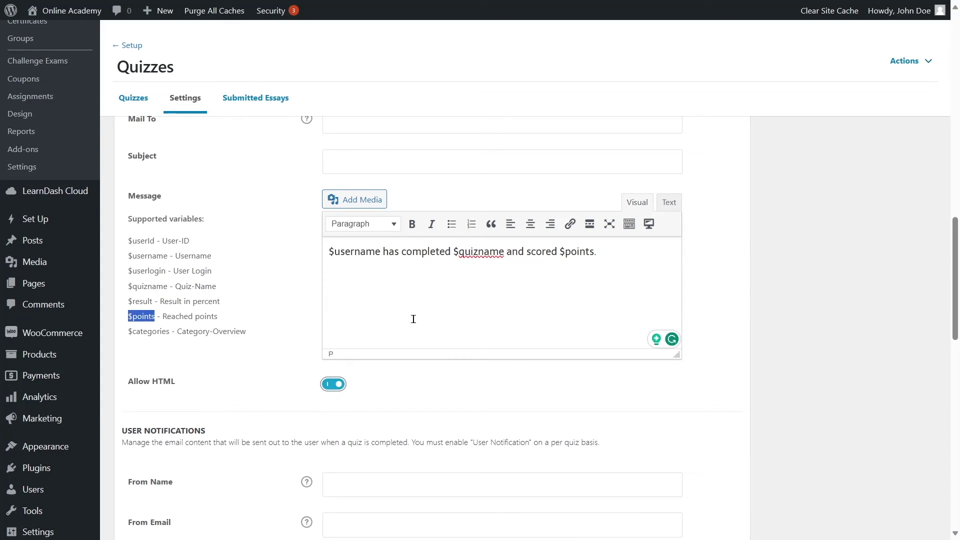
pyautogui.click(331, 385)
# Examine the user notification email fields against the admin ones, and look over the Quiz Taxonomies options.
pyautogui.scroll(-3, 310, 344)
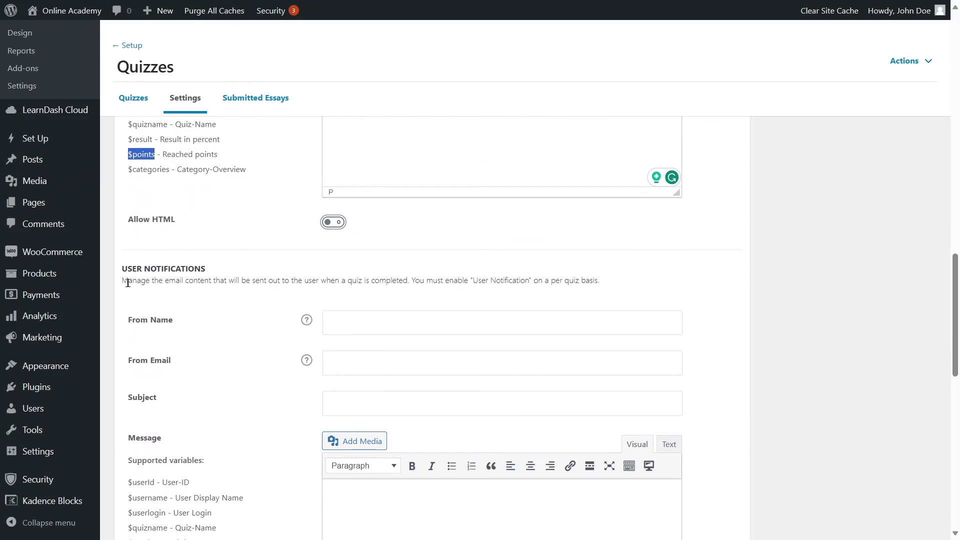
pyautogui.scroll(-3, 324, 301)
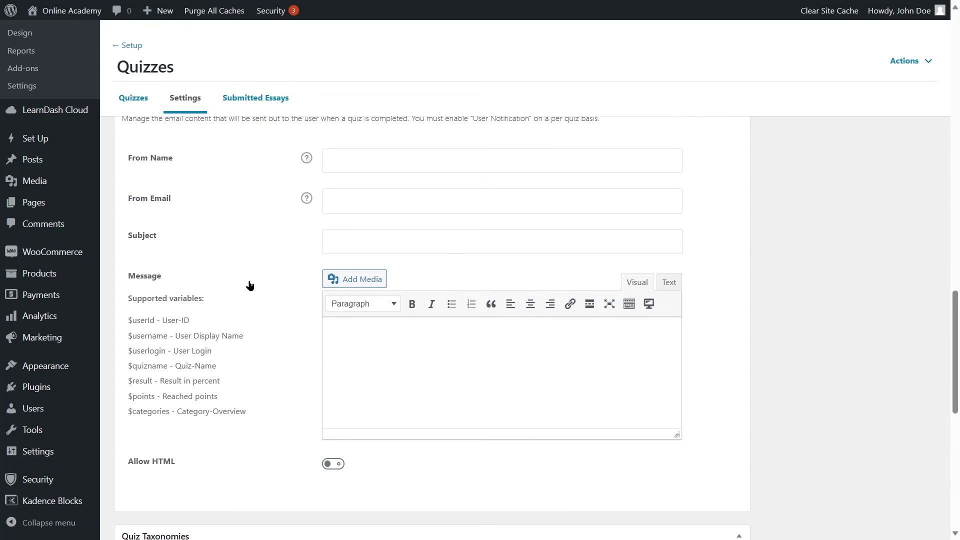
pyautogui.scroll(8, 251, 275)
pyautogui.scroll(-4, 534, 285)
pyautogui.scroll(4, 534, 285)
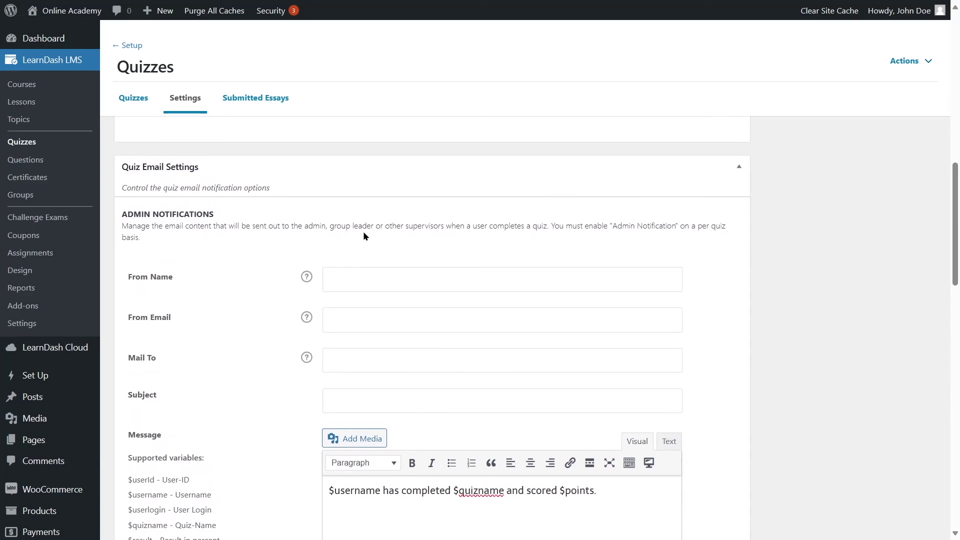
pyautogui.scroll(-4, 507, 324)
pyautogui.scroll(-3, 507, 324)
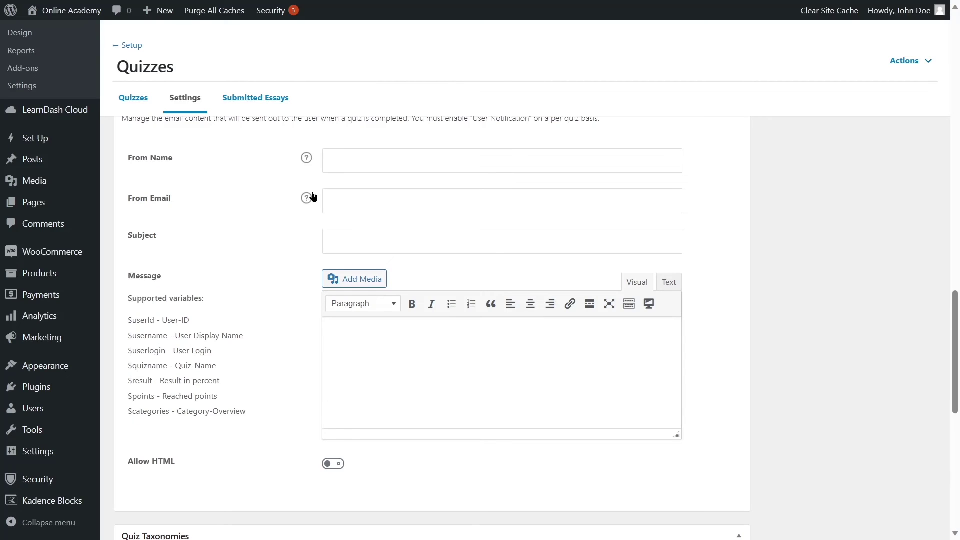
pyautogui.scroll(-6, 318, 191)
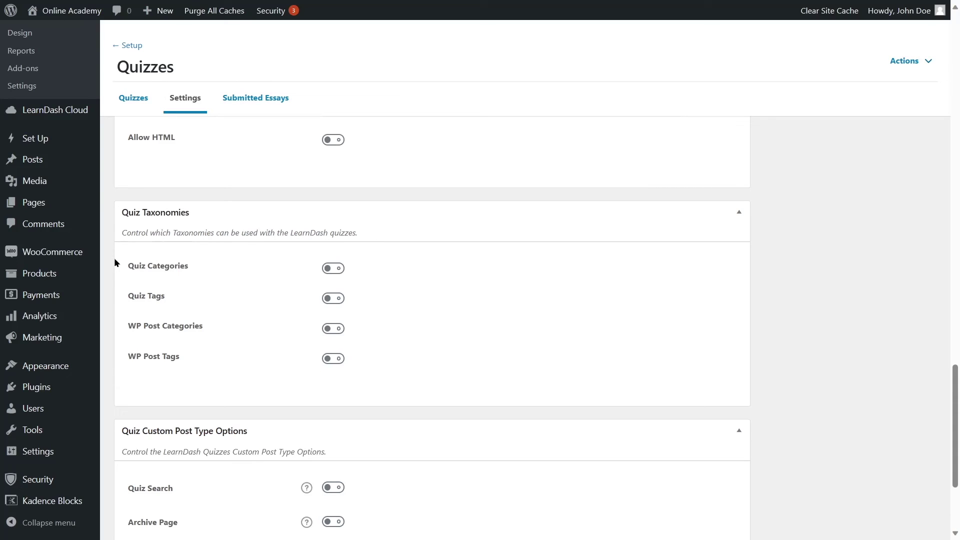
pyautogui.moveTo(109, 328)
pyautogui.scroll(-3, 400, 248)
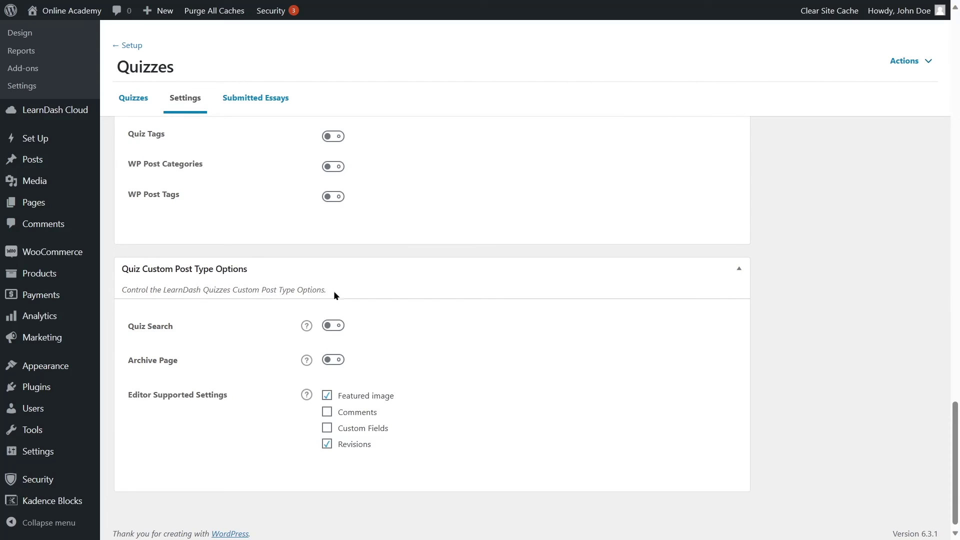
# Enable Quiz Search with Logged-in User only and Enrolled only, and turn all three off again.
pyautogui.click(331, 326)
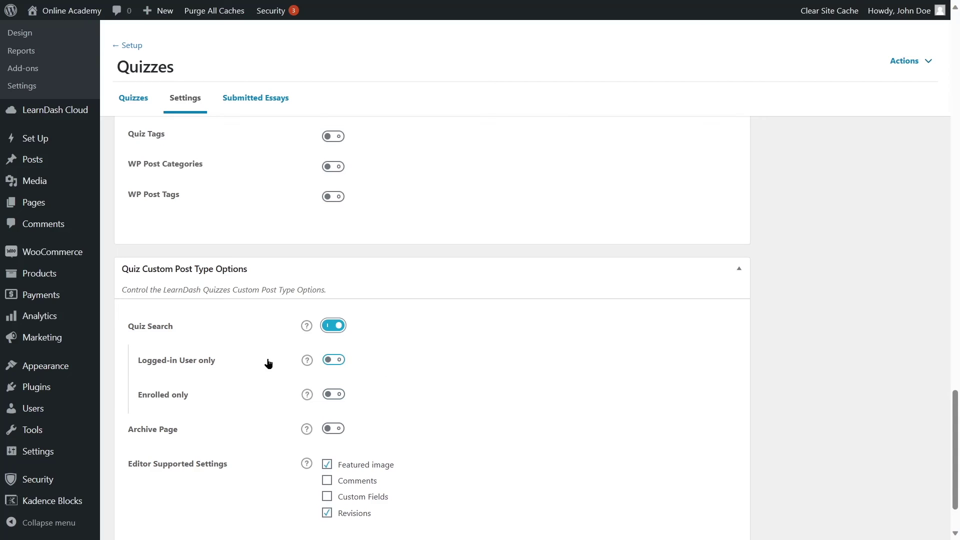
pyautogui.click(334, 361)
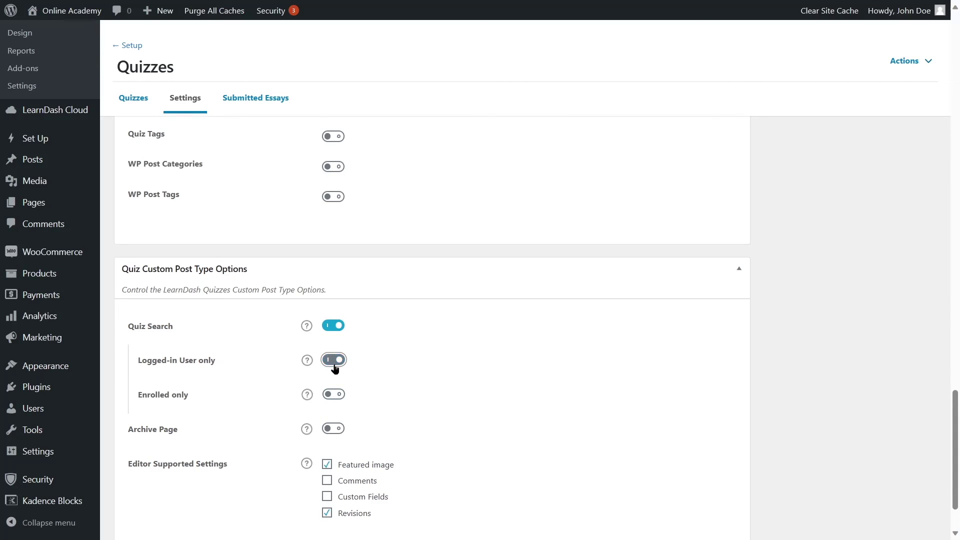
pyautogui.click(332, 395)
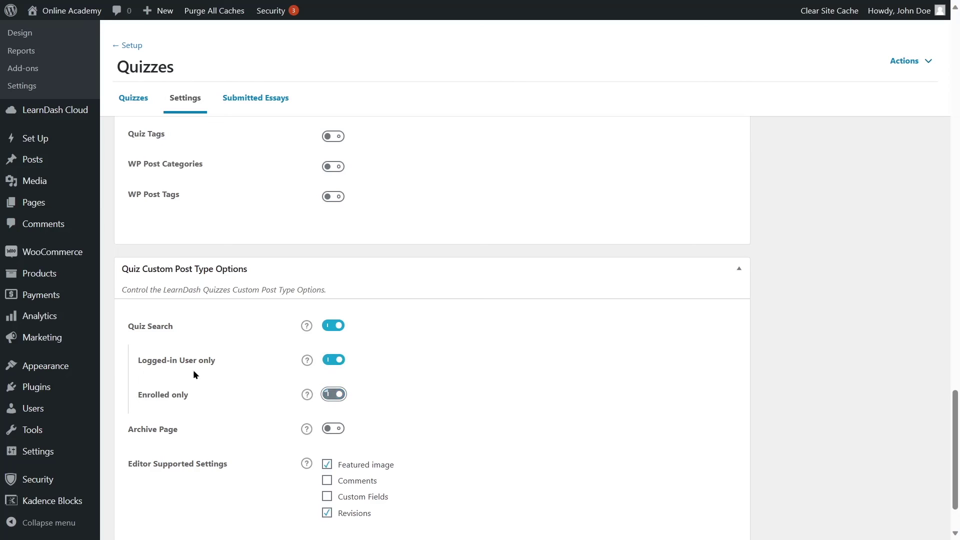
pyautogui.click(334, 395)
pyautogui.click(334, 360)
pyautogui.click(333, 326)
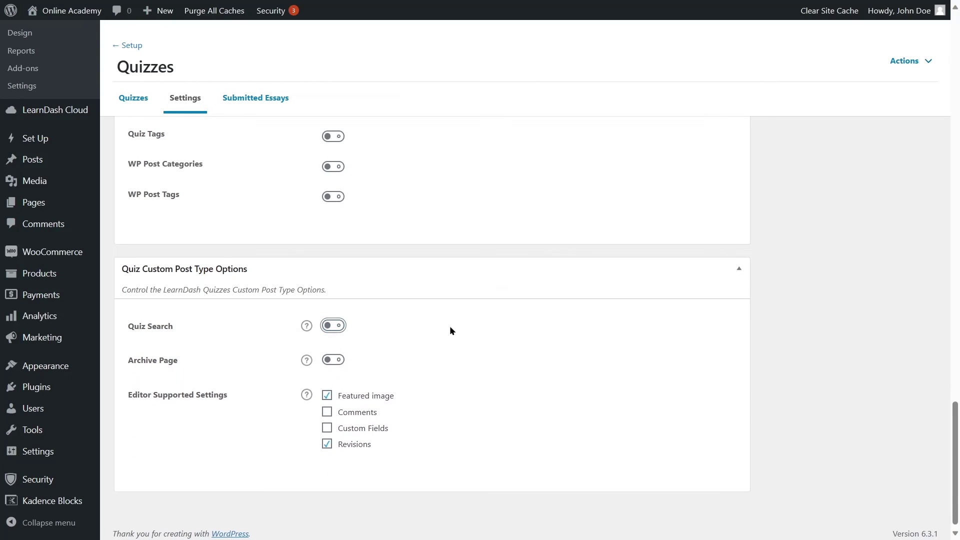
# Turn the quiz Archive Page option on to look at its RSS/Atom Feed setting, and turn it back off.
pyautogui.click(334, 360)
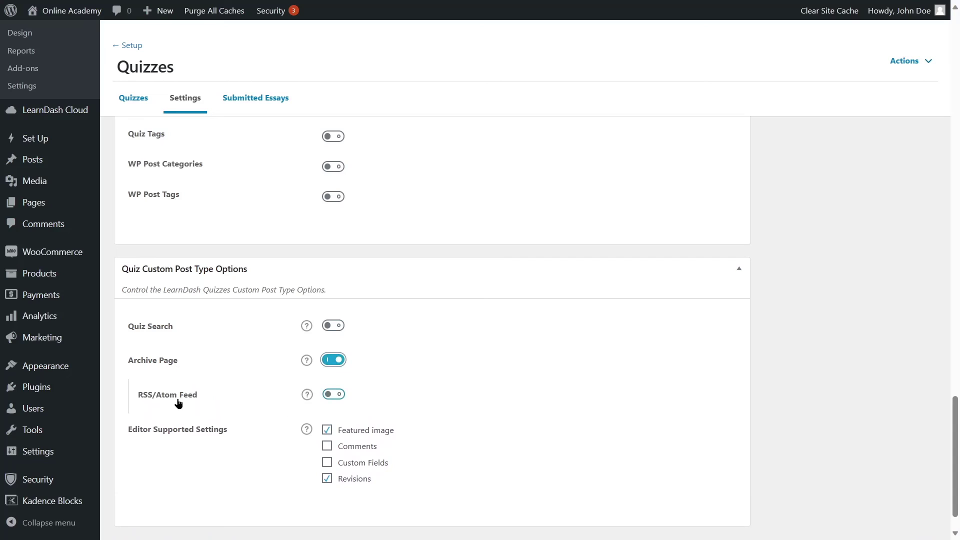
pyautogui.click(334, 361)
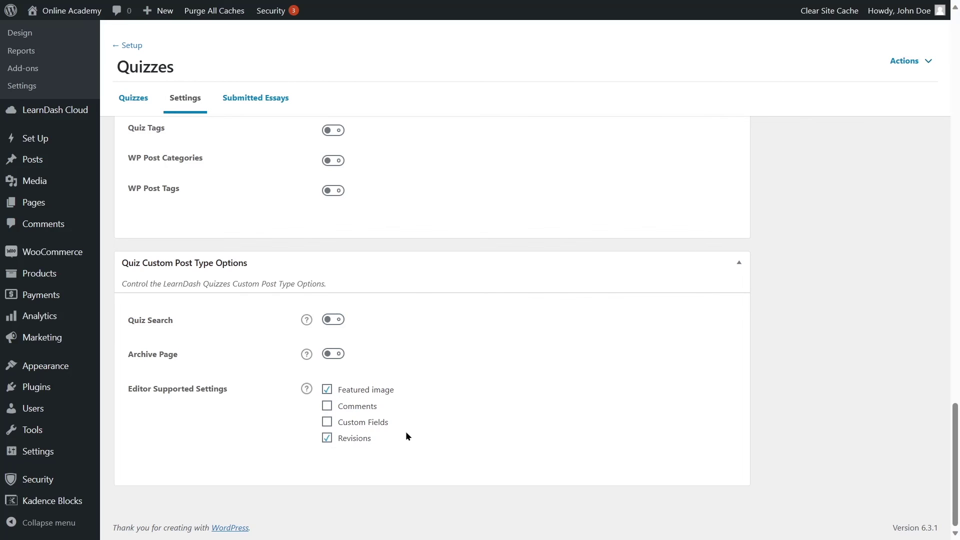
# Leave the quiz settings and open the course "WordPress for eCommerce: Create any online stores with WordPress" in the course builder.
pyautogui.scroll(20, 450, 460)
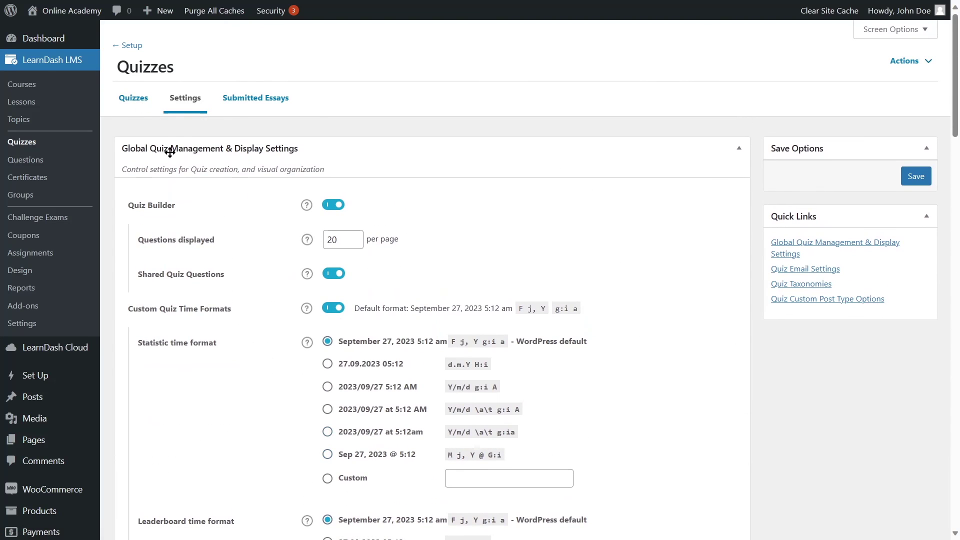
pyautogui.click(135, 98)
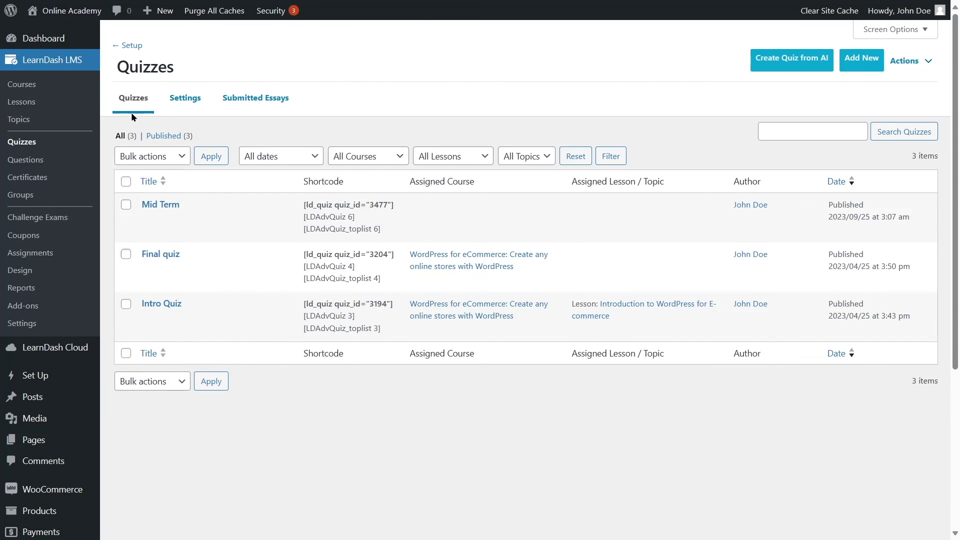
pyautogui.click(20, 89)
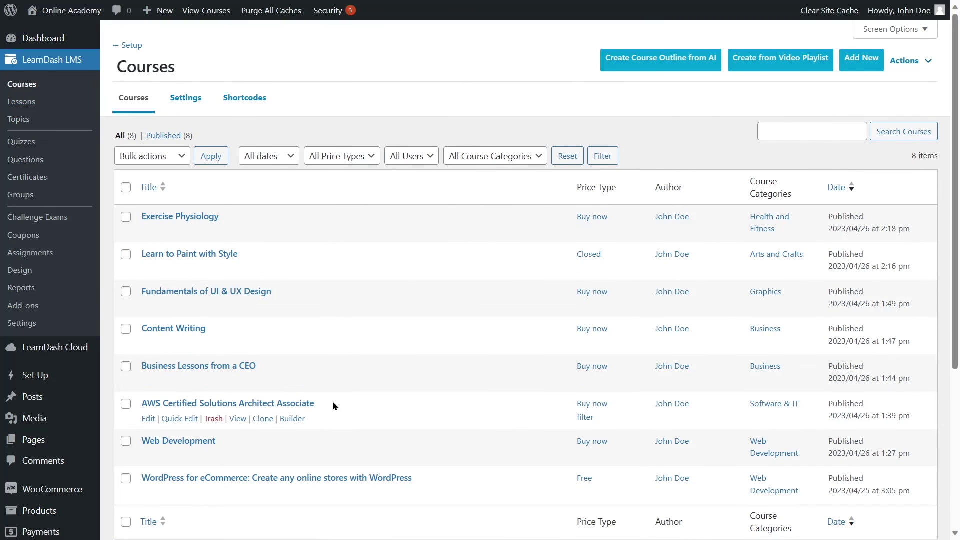
pyautogui.scroll(-3, 332, 401)
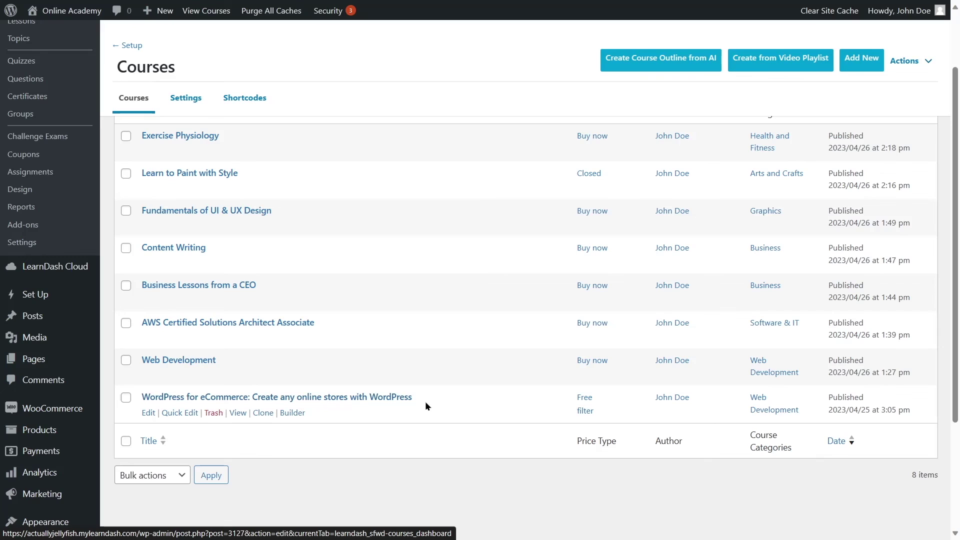
pyautogui.click(147, 413)
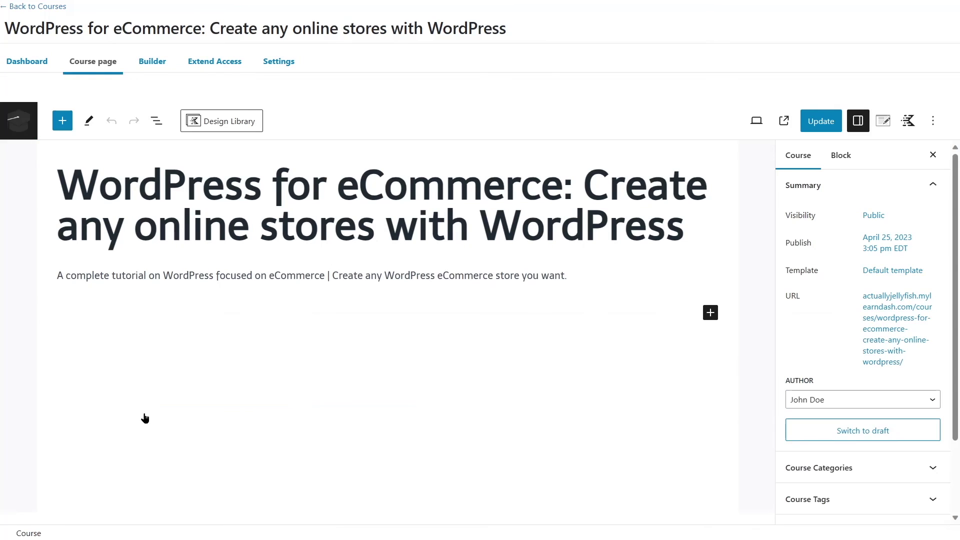
pyautogui.click(149, 64)
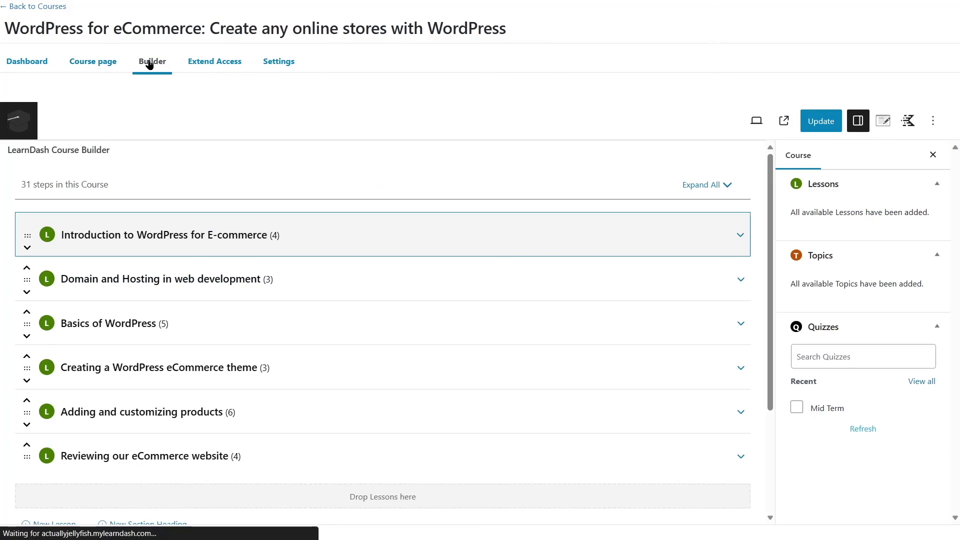
# Expand the "Adding and customizing products" lesson and add the Mid Term quiz after its last topic, "Adding affiliated product".
pyautogui.scroll(-3, 570, 309)
pyautogui.scroll(3, 568, 305)
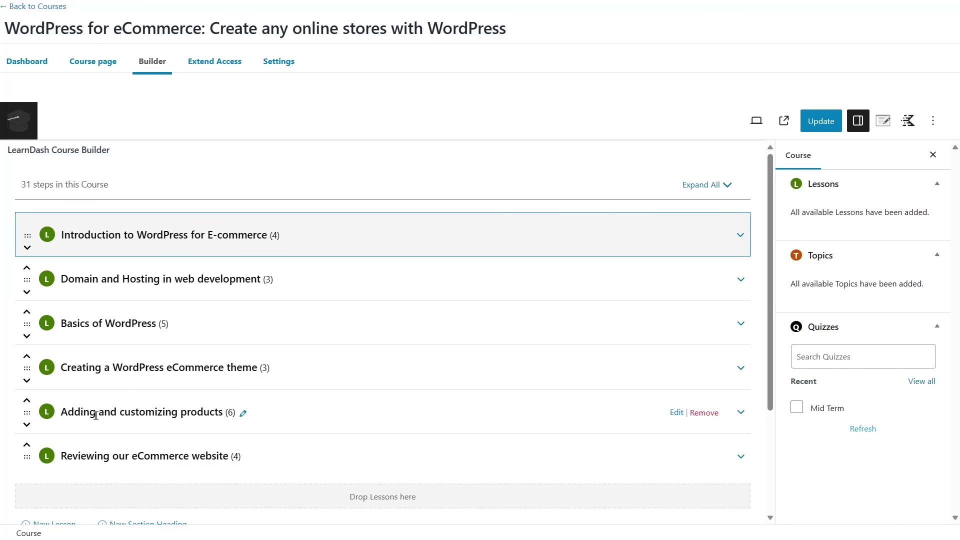
pyautogui.scroll(-2, 68, 408)
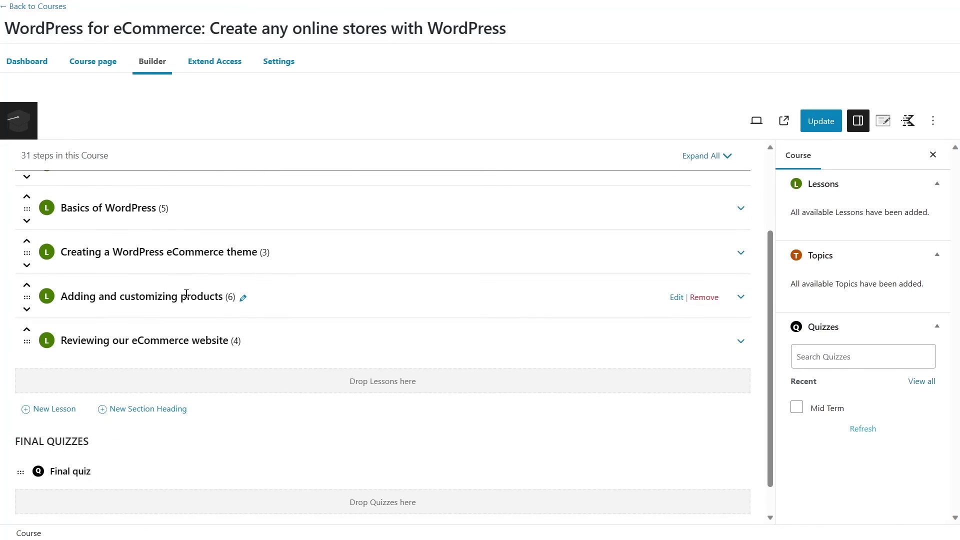
pyautogui.click(741, 297)
pyautogui.scroll(-6, 88, 330)
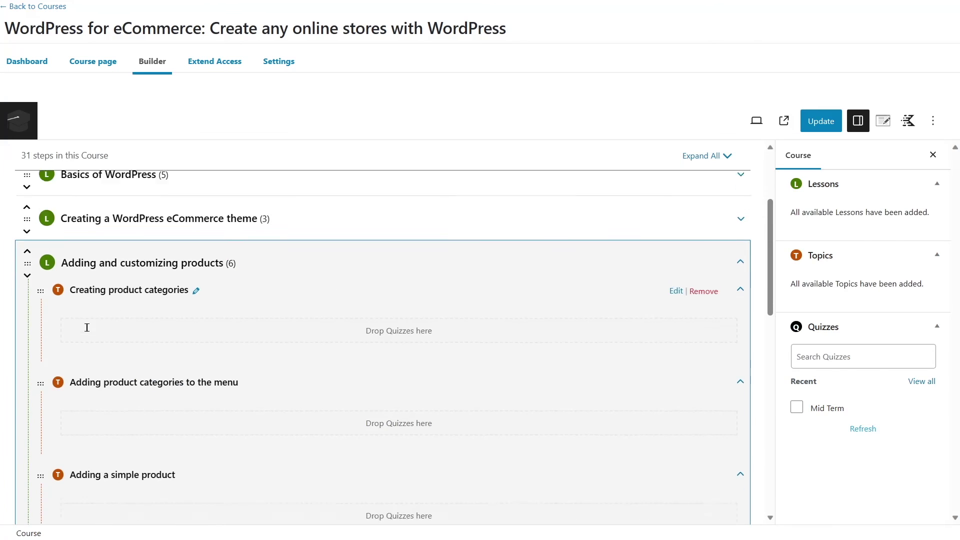
pyautogui.scroll(-2, 89, 333)
pyautogui.scroll(6, 89, 333)
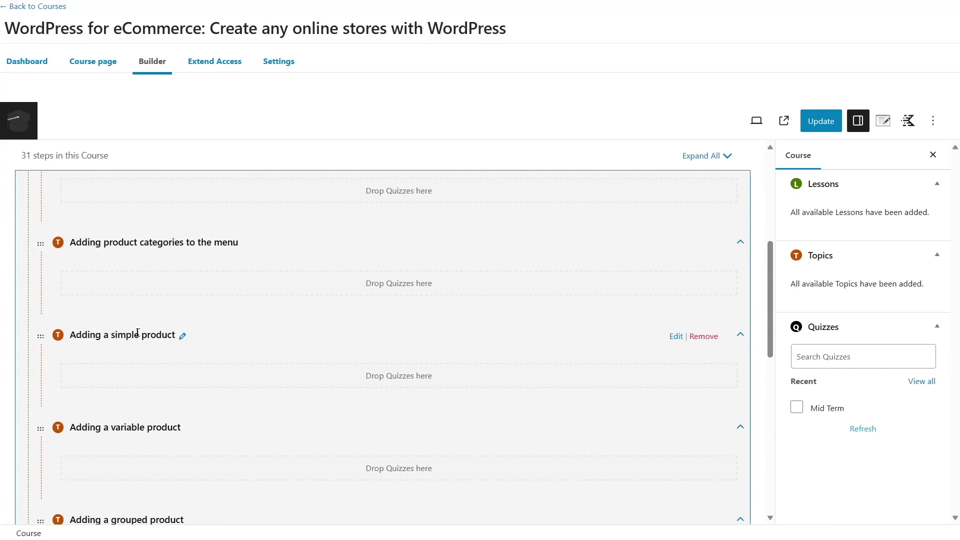
pyautogui.scroll(1, 80, 242)
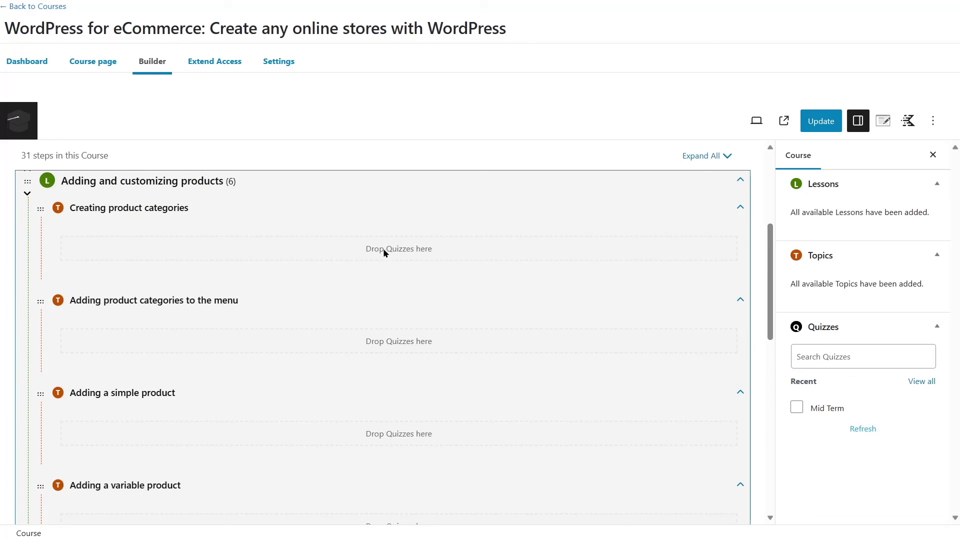
pyautogui.scroll(-1, 409, 395)
pyautogui.scroll(-6, 333, 248)
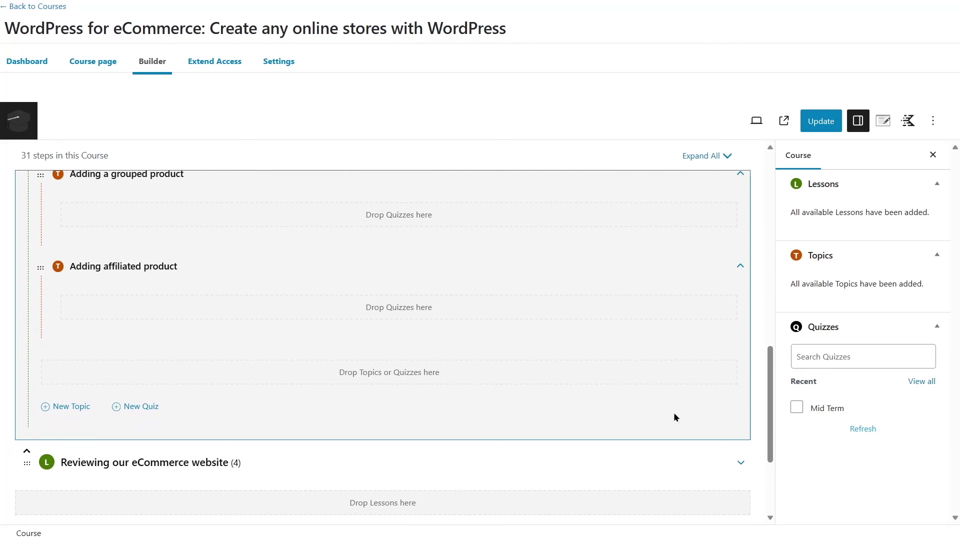
pyautogui.moveTo(805, 402)
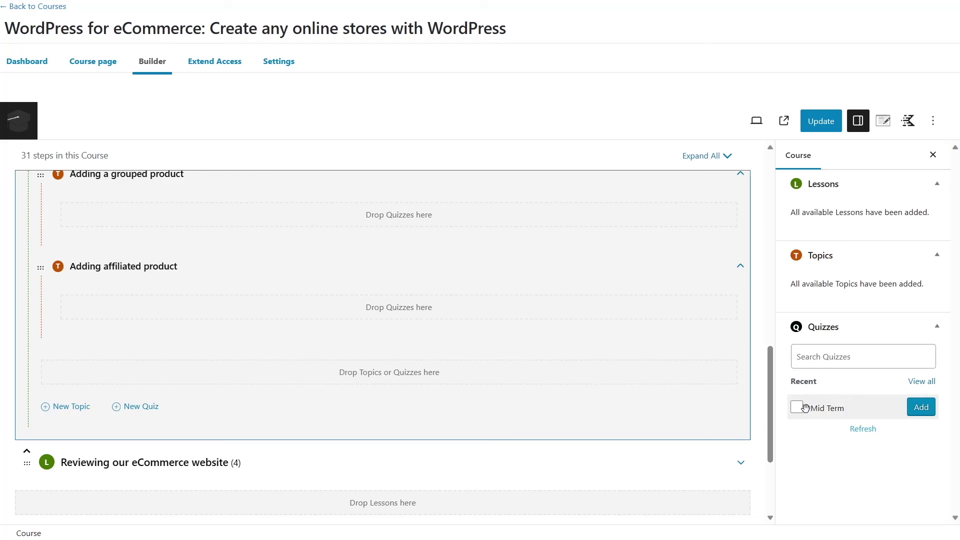
pyautogui.moveTo(805, 408); pyautogui.dragTo(359, 378)
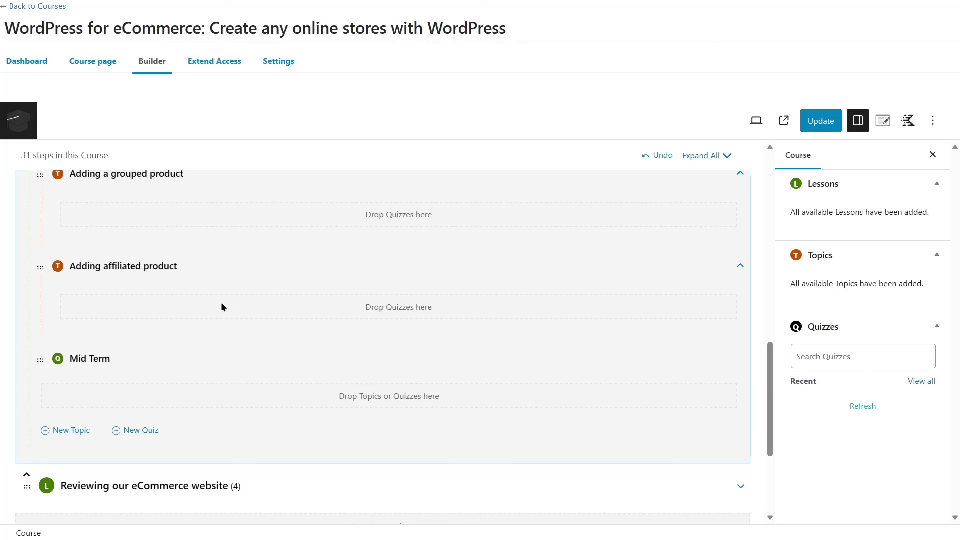
# Check the Mid Term quiz's placement relative to the lesson's topics and collapse the lesson.
pyautogui.scroll(9, 223, 364)
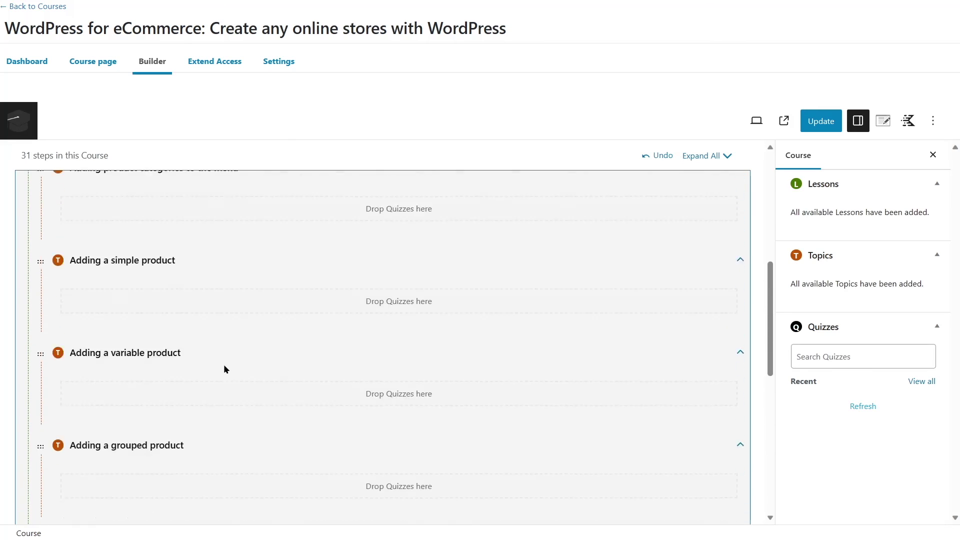
pyautogui.scroll(-12, 330, 292)
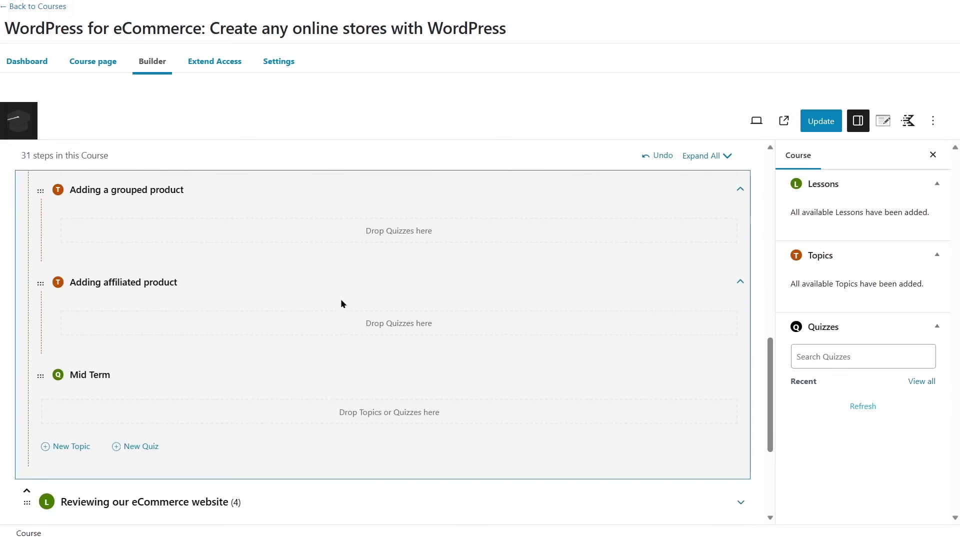
pyautogui.scroll(3, 361, 296)
pyautogui.scroll(9, 731, 223)
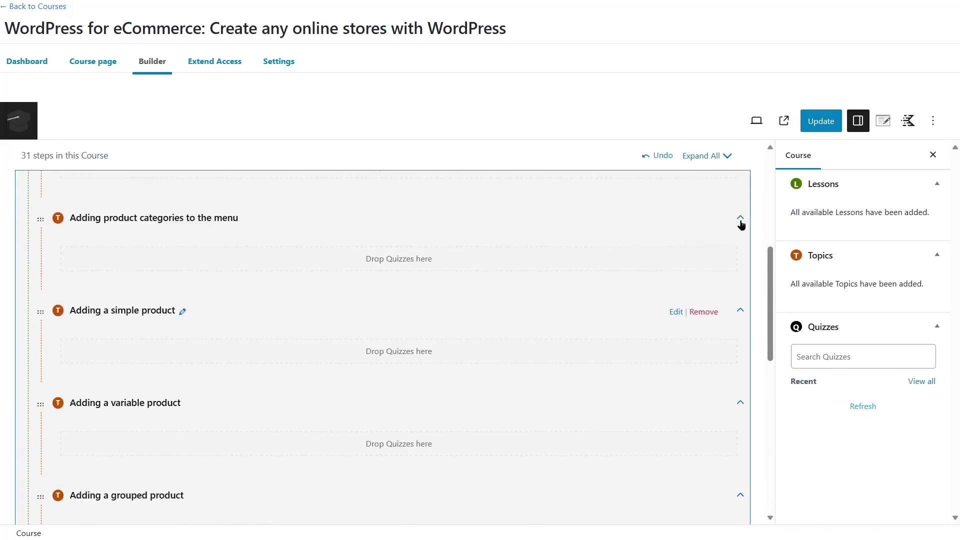
pyautogui.click(742, 238)
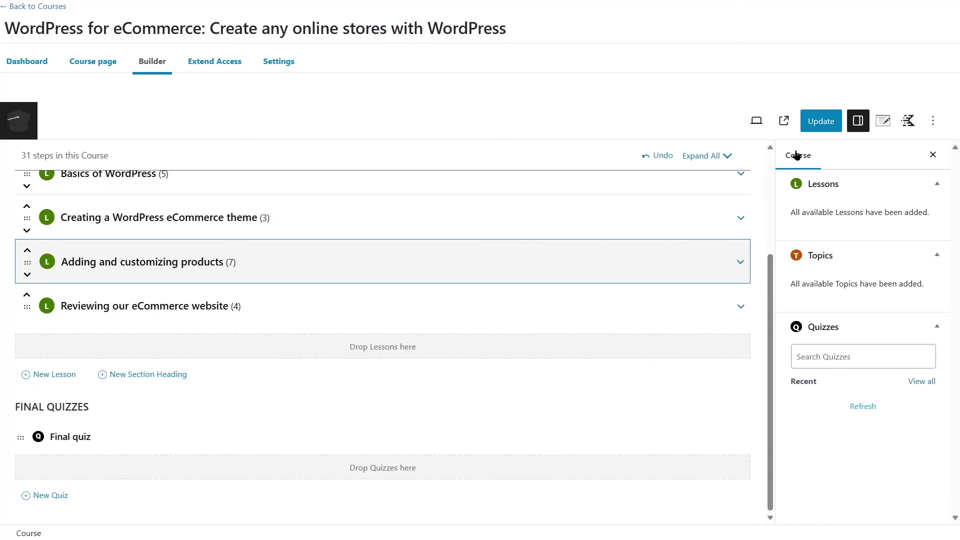
# Update the course to save the quiz assignment and return to the courses list.
pyautogui.click(828, 122)
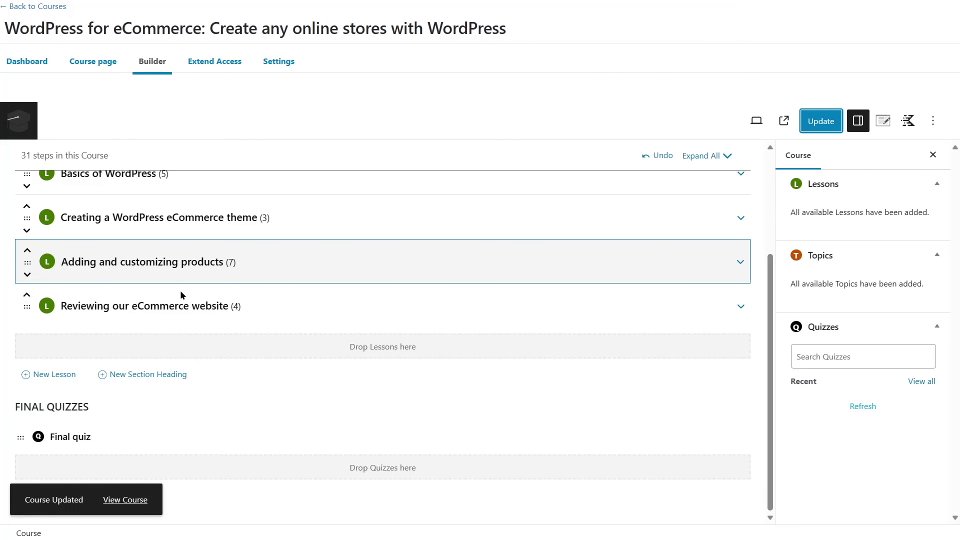
pyautogui.scroll(3, 189, 229)
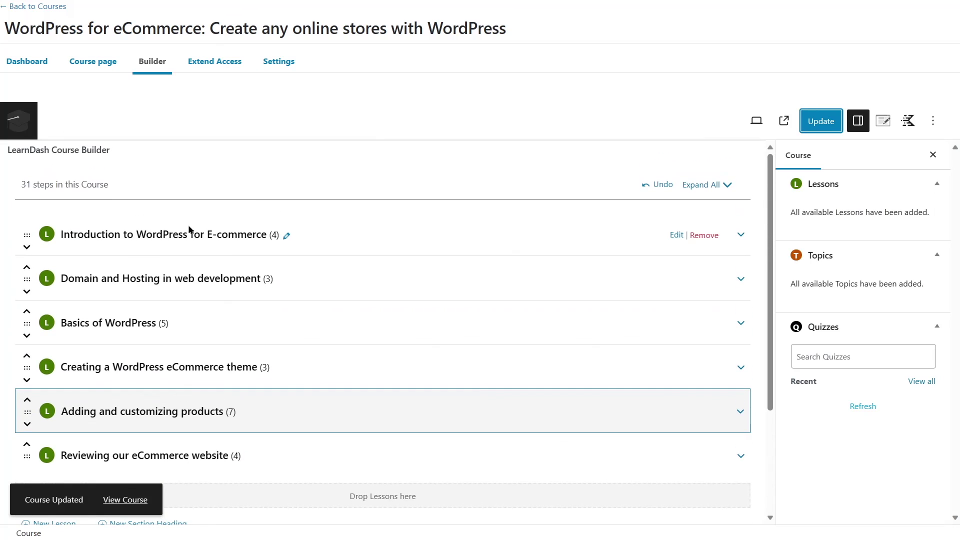
pyautogui.click(60, 8)
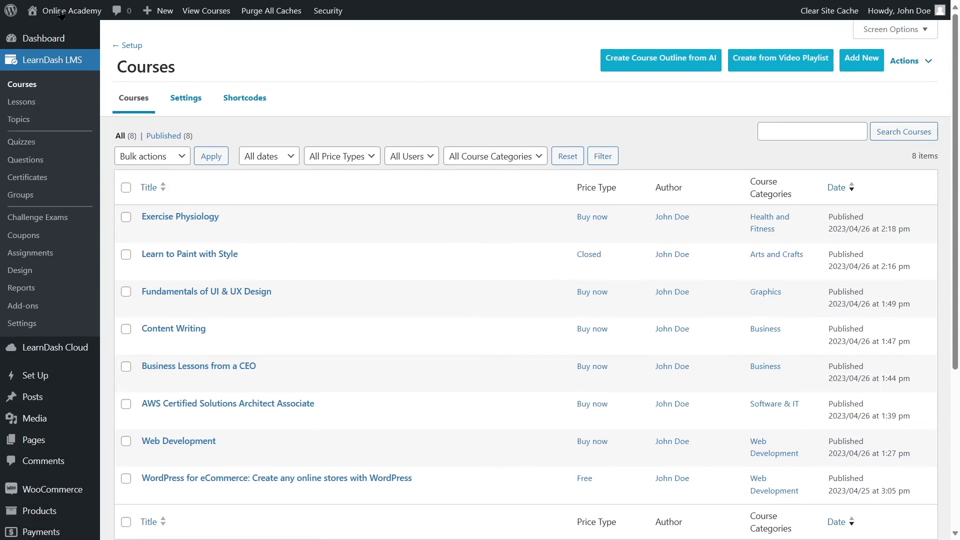